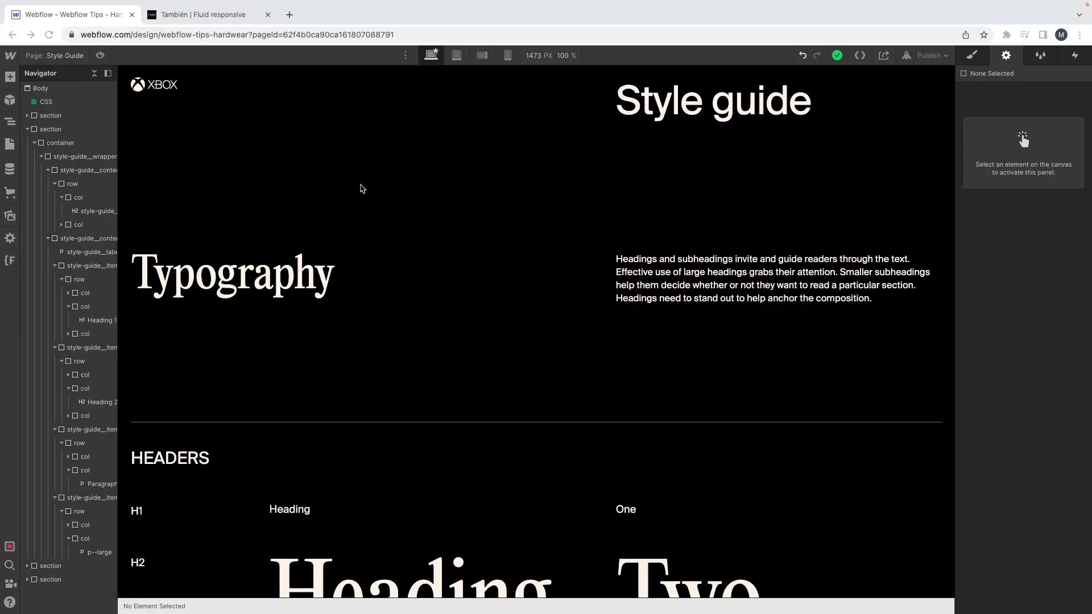
Preview the Style Guide page at full 1920 px width, then switch to the Hardwear design in Adobe XD
left_click(100, 57)
left_click_drag(1086, 347, 1087, 392)
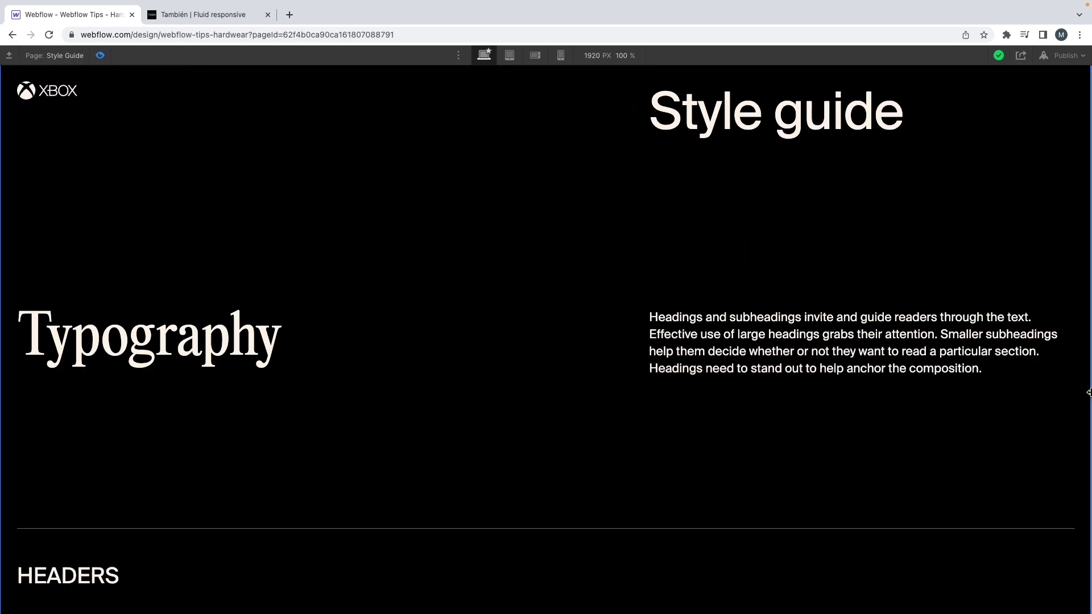
key("ctrl+Left")
scroll(609, 387, "up", 1)
left_click(515, 393)
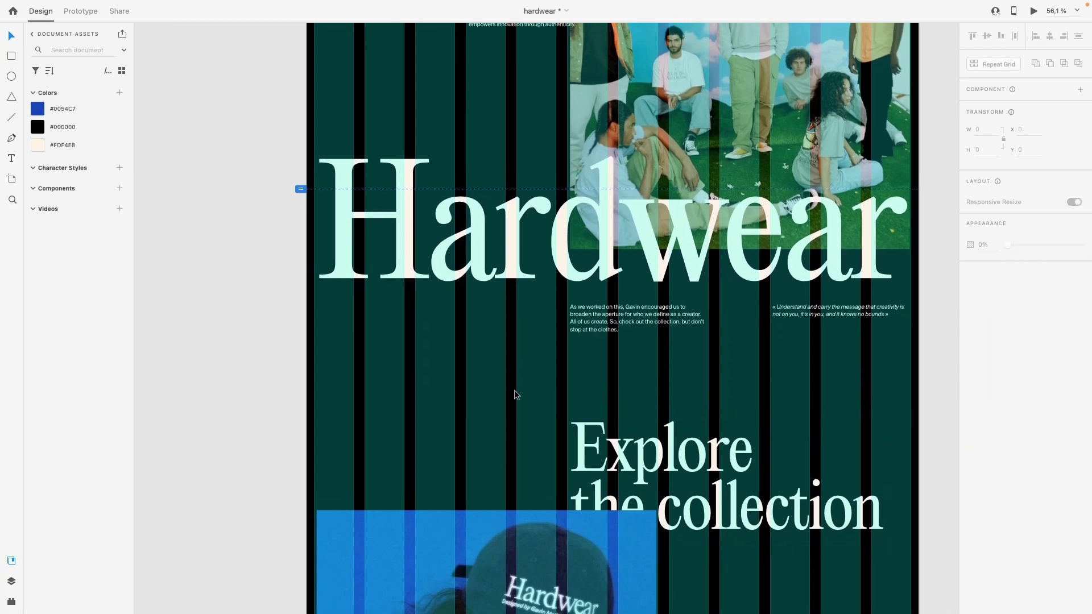
Delete three extra Hardwear artboards in Adobe XD, keeping Desktop, Tablet and Mobile
scroll(517, 393, "down", 3)
scroll(585, 434, "down", 10)
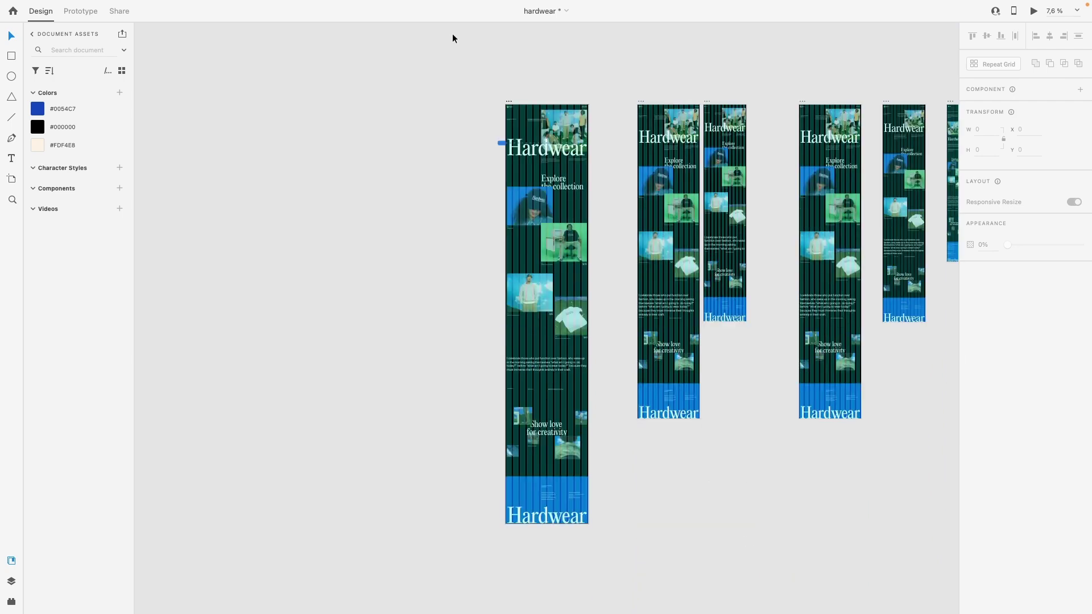
left_click_drag(448, 45, 766, 564)
key("Delete")
scroll(790, 74, "right", 2)
scroll(739, 83, "right", 3)
scroll(688, 91, "up", 5)
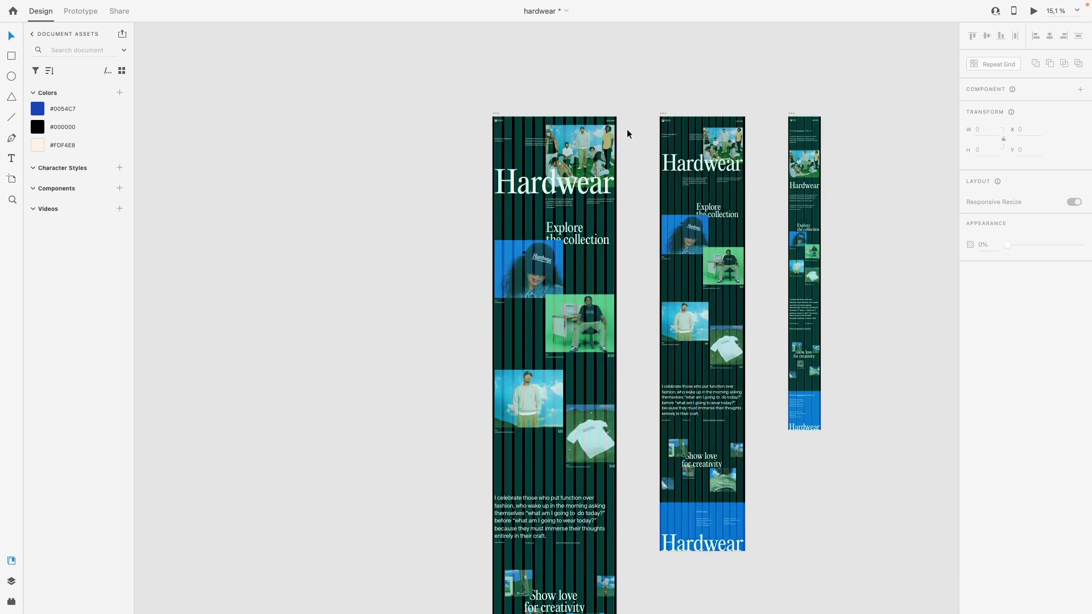
scroll(628, 132, "up", 5)
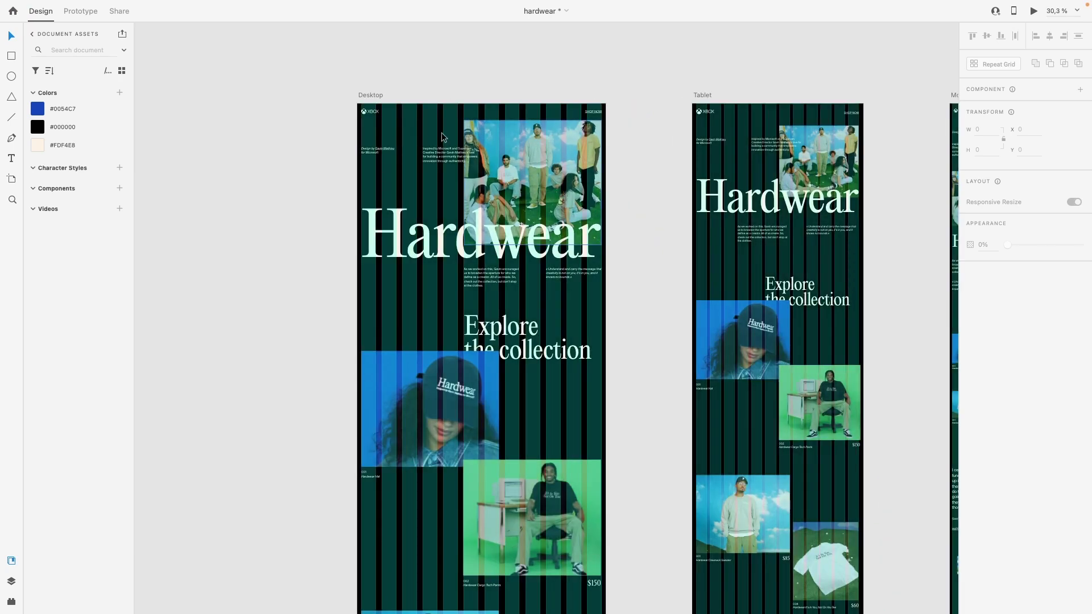
scroll(444, 136, "up", 4)
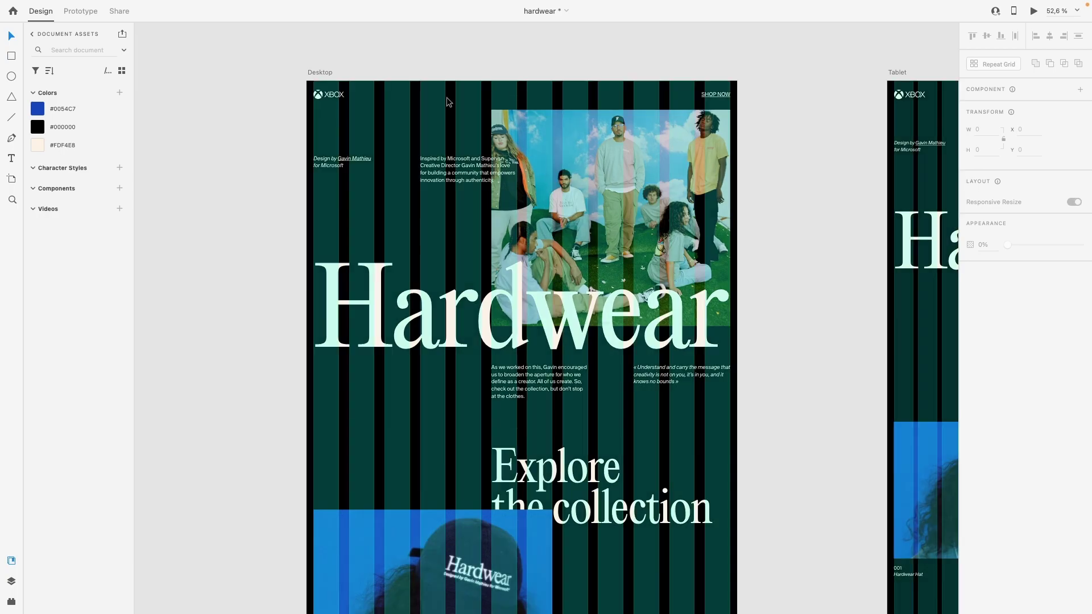
scroll(447, 102, "up", 3)
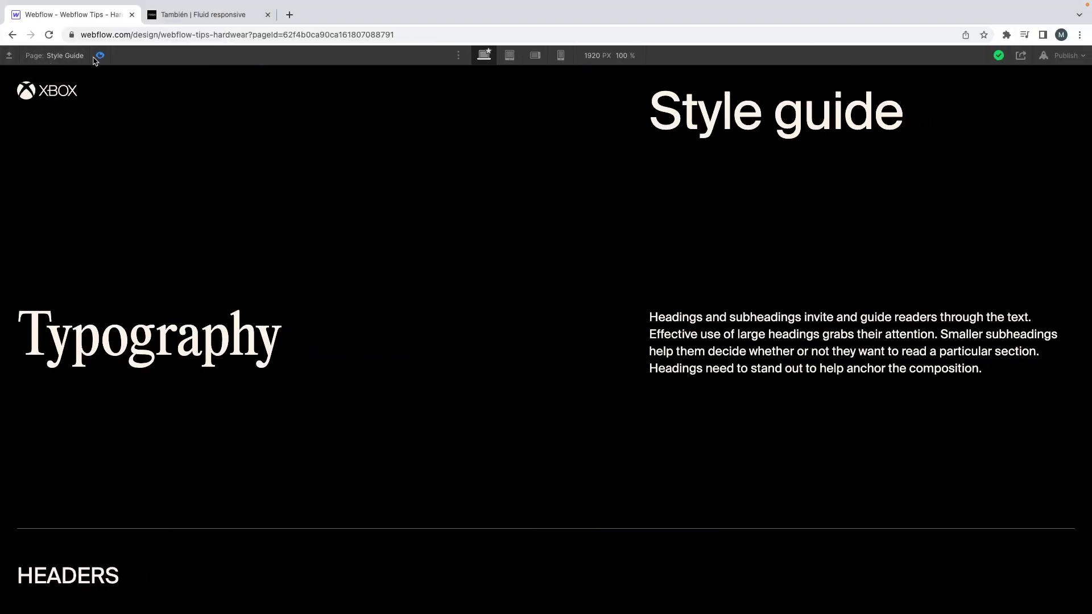
Exit preview and open the Home page, selecting its Body
left_click(100, 55)
left_click(43, 55)
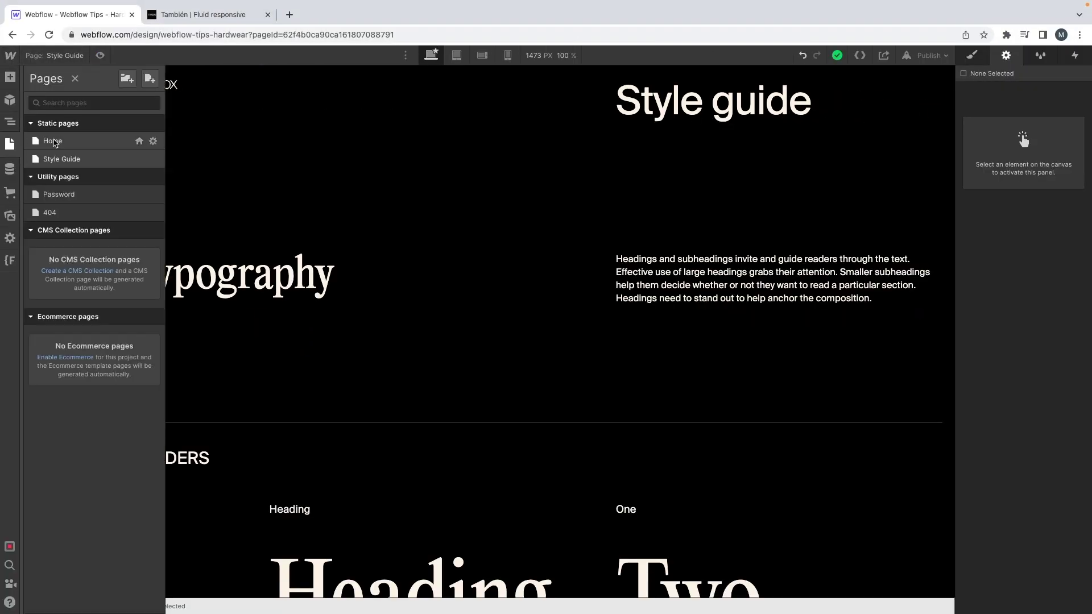
left_click(52, 141)
left_click(41, 88)
Add a Div Block classed section to the Body and set its tag to Header
key("super+e")
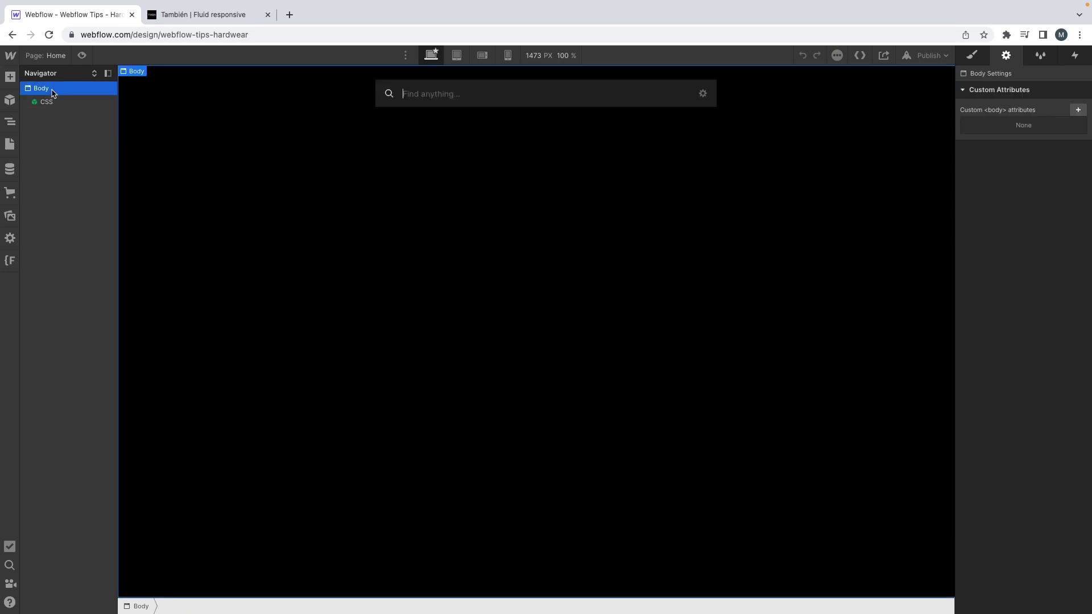
type("div")
key("Return")
key("super+Return")
type("sectio")
key("Return")
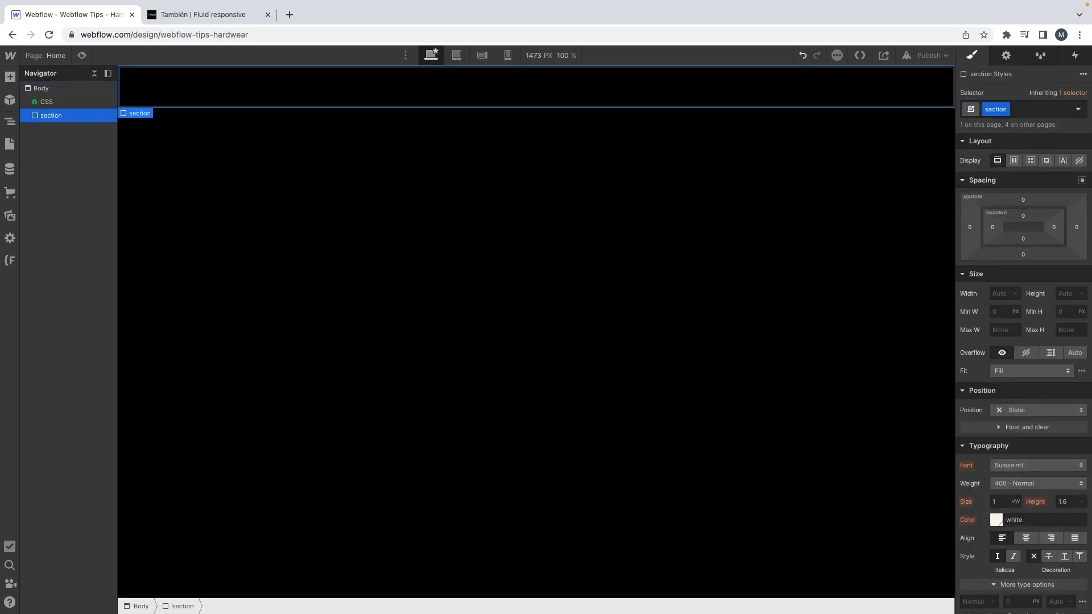
left_click(1016, 56)
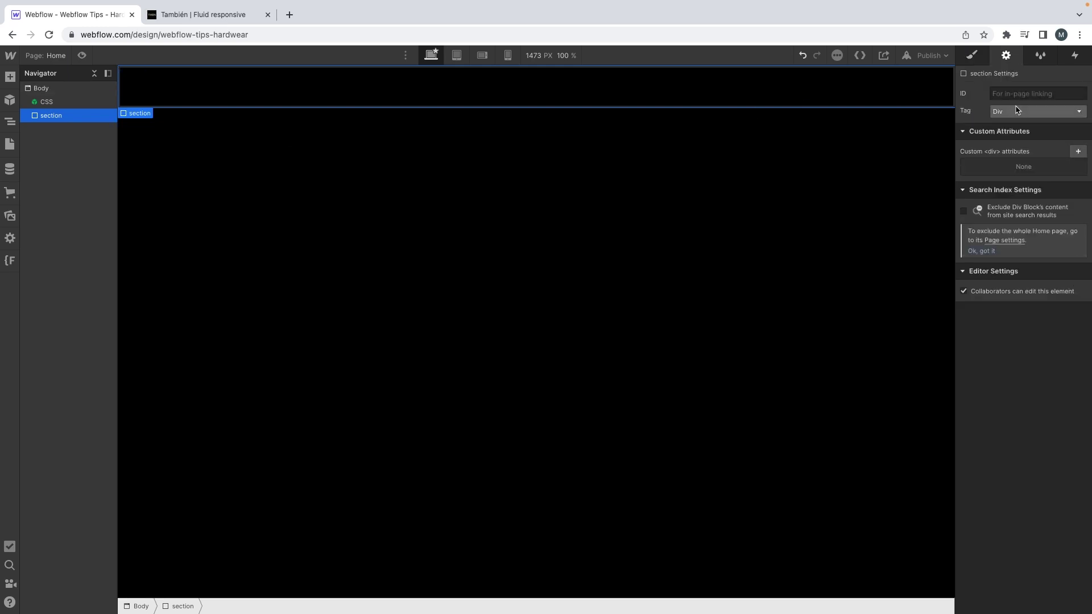
left_click(1018, 111)
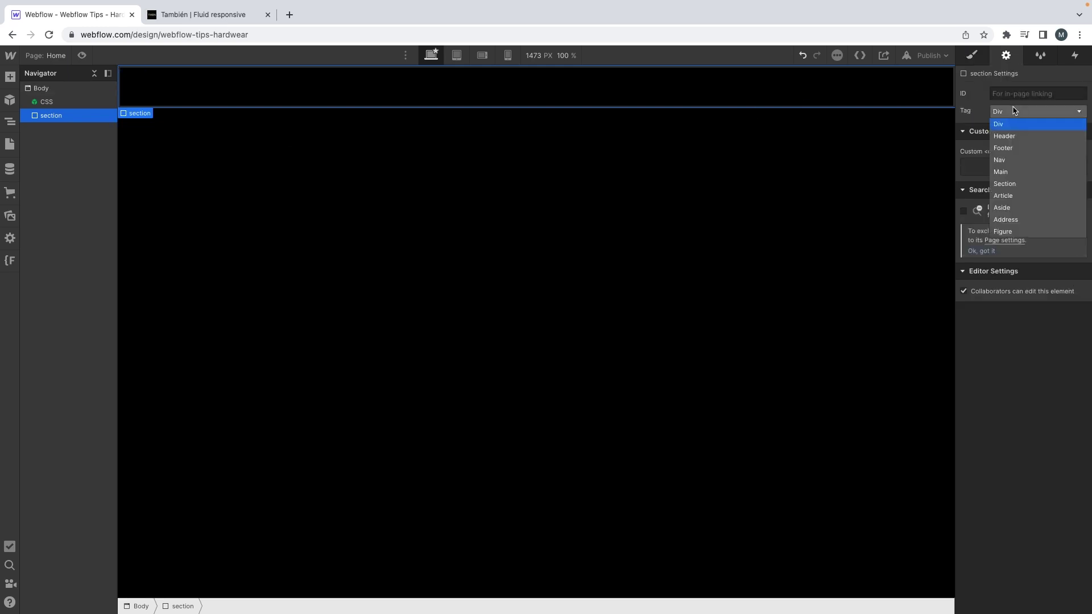
left_click(1006, 137)
Nest a Div Block classed container inside the section
key("super+e")
type("div")
key("Return")
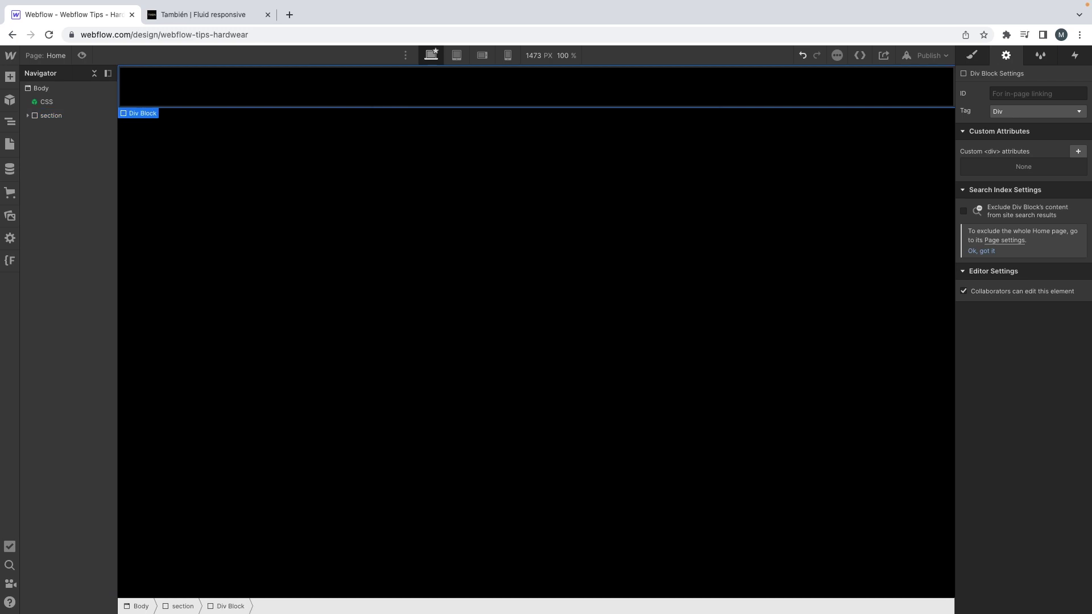
key("super+Return")
type("contain")
key("Return")
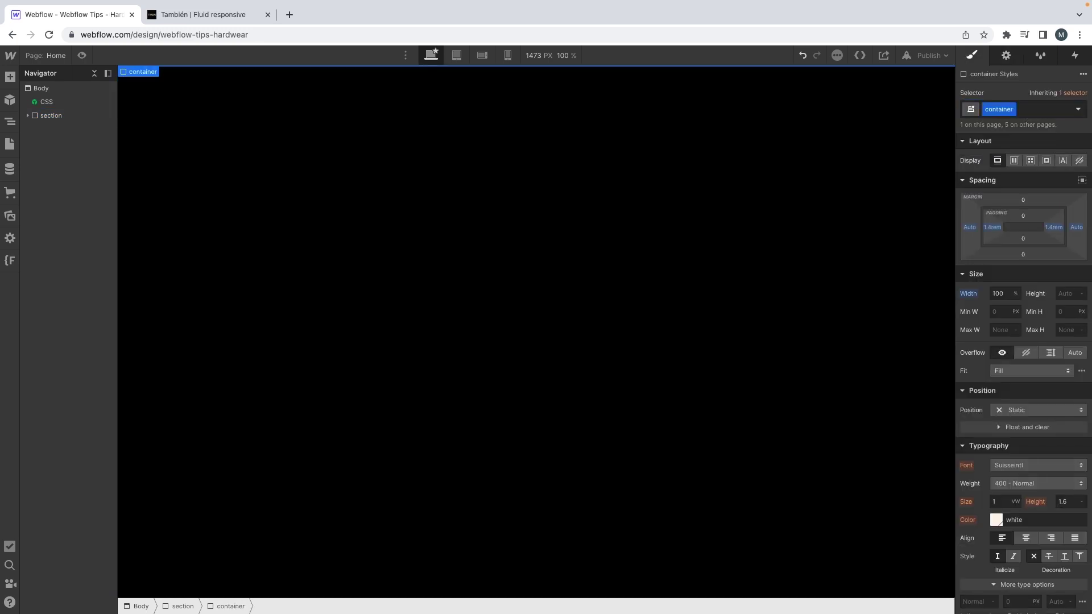
left_click(30, 116)
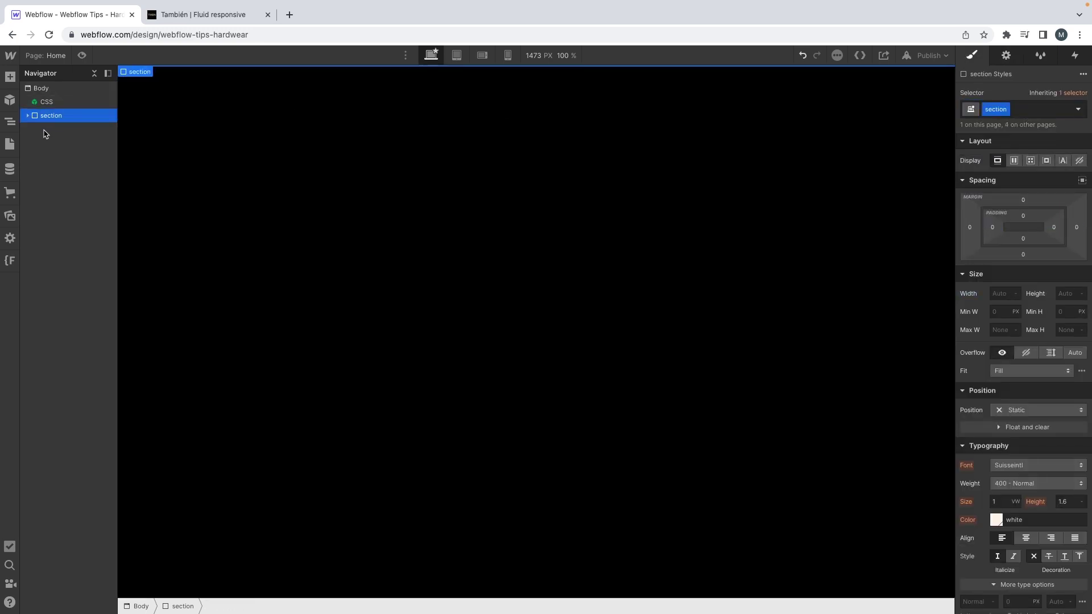
Add a Div Block with a new header__wrapper class inside the container
left_click(43, 129)
key("super+e")
type("div")
key("Return")
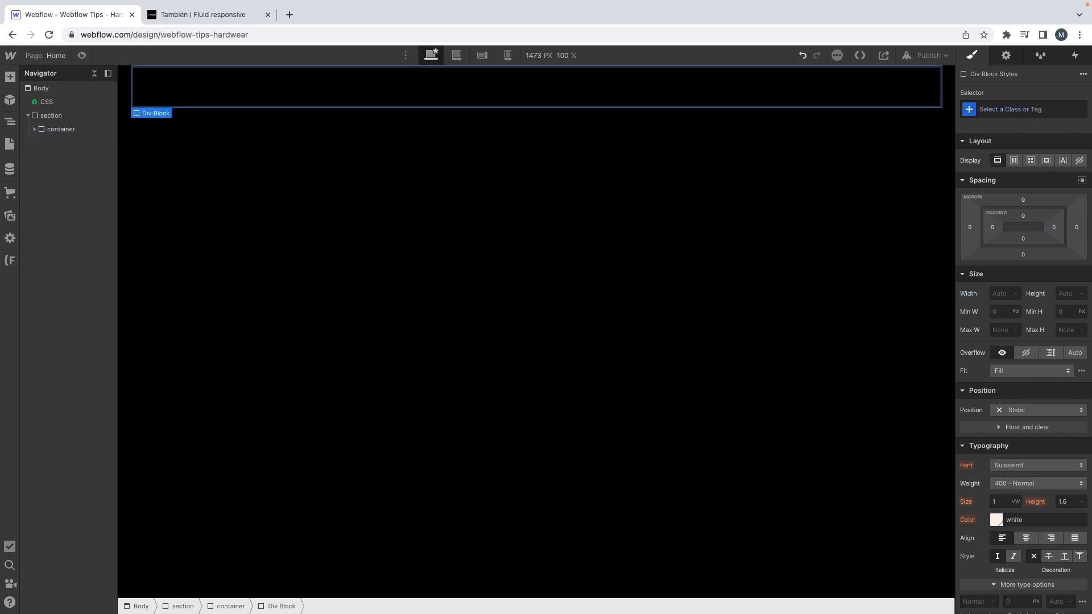
key("super+Return")
type("header__wrapper")
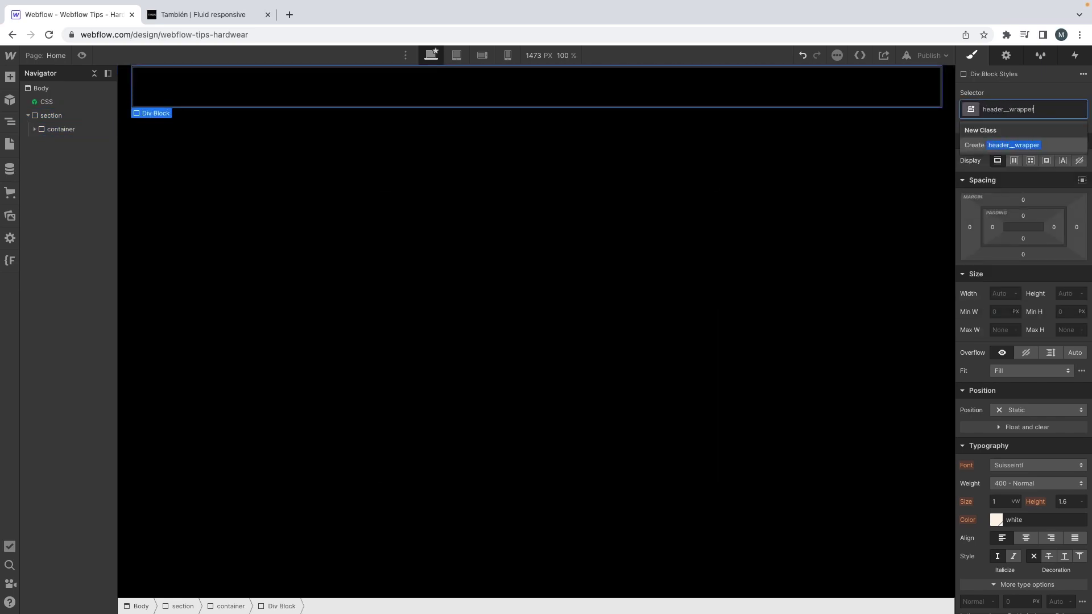
key("Return")
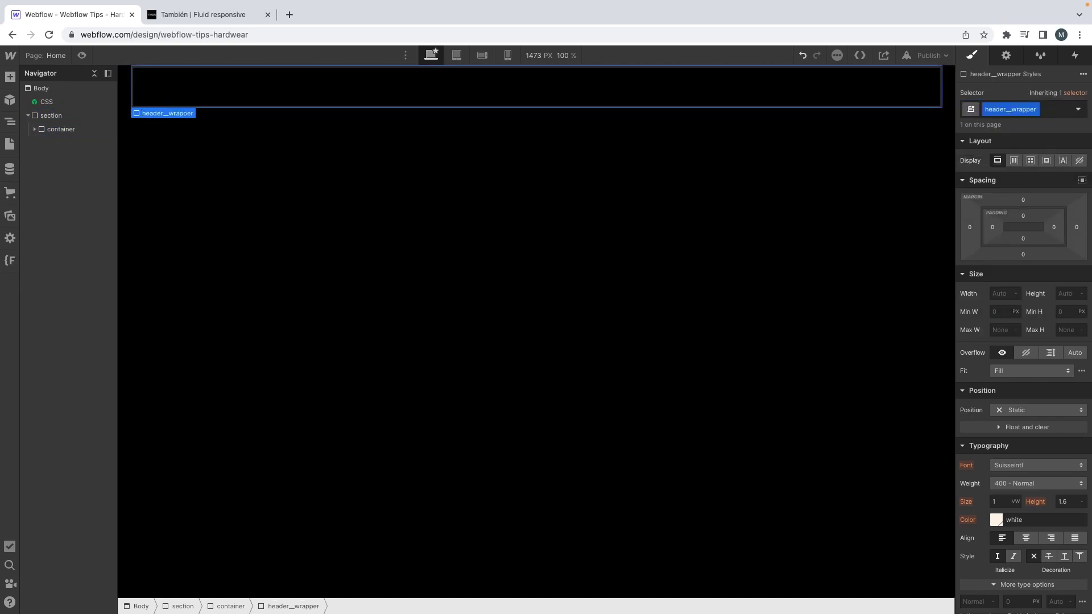
Insert a Link Block classed header__logo-wrapper into header__wrapper
left_click(35, 129)
left_click(58, 142)
key("super+e")
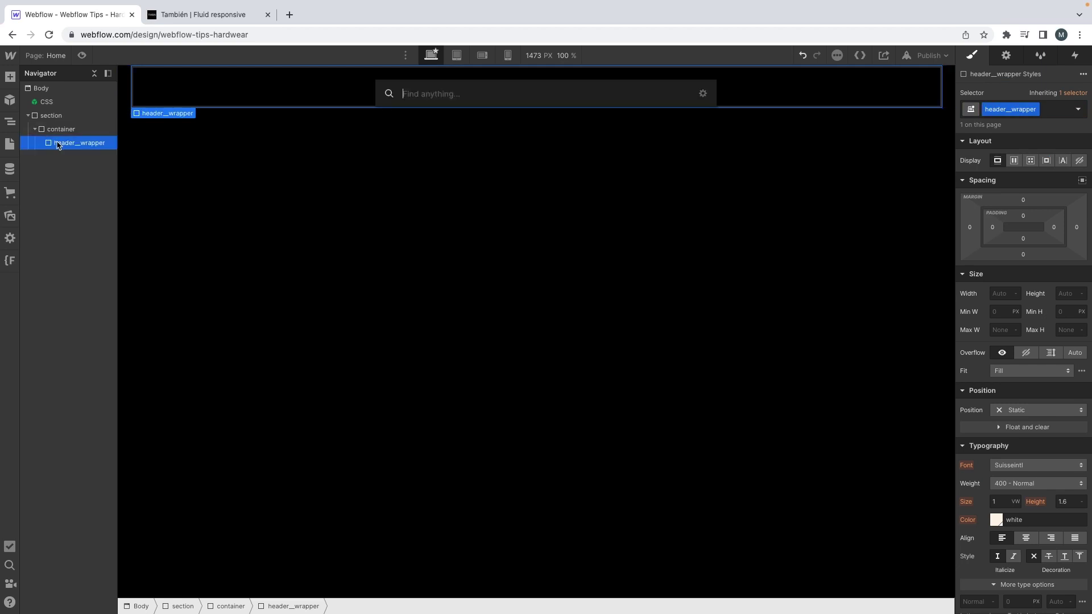
type("link")
key("Return")
key("super+Return")
type("hea")
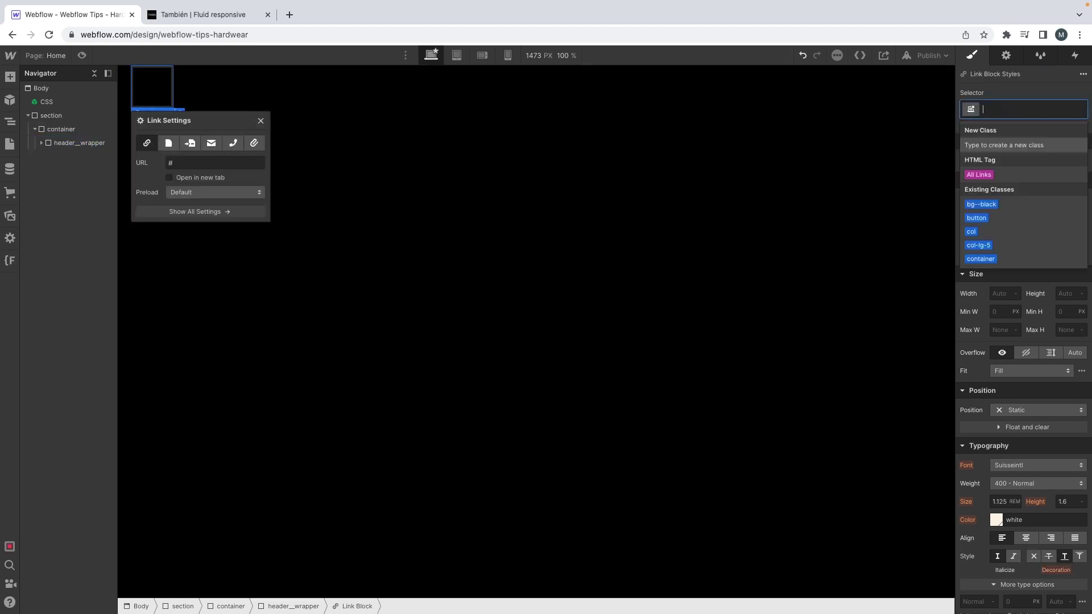
type("der__")
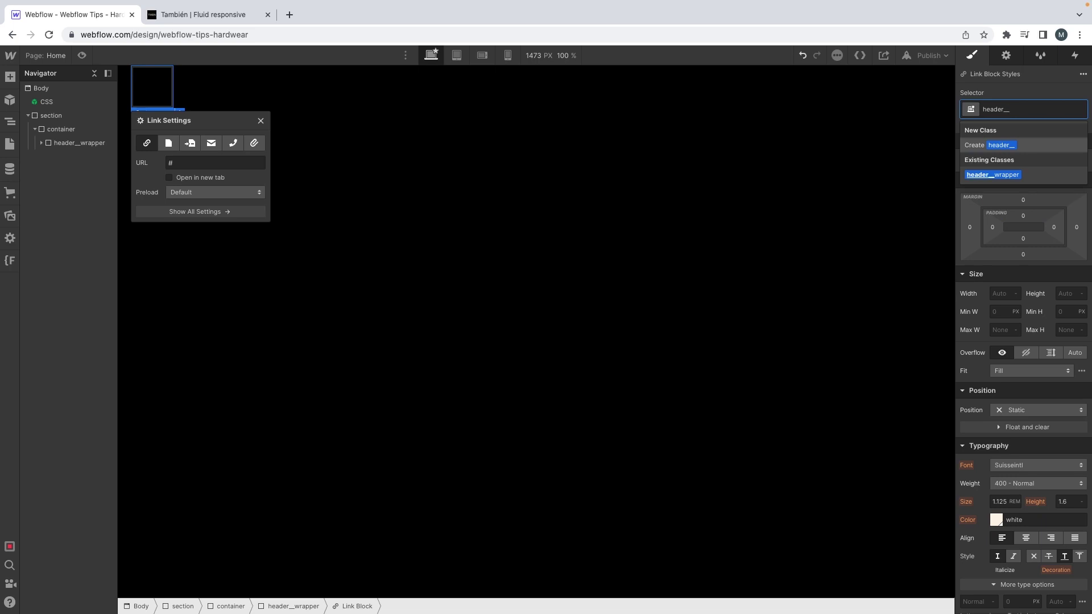
type("log")
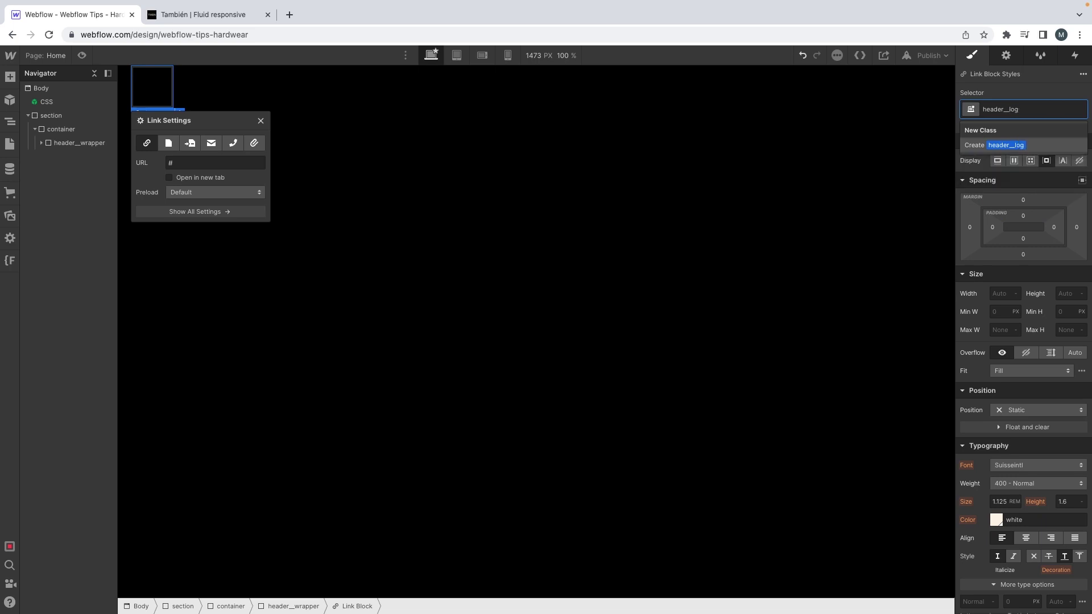
type("o-wrapper")
key("Return")
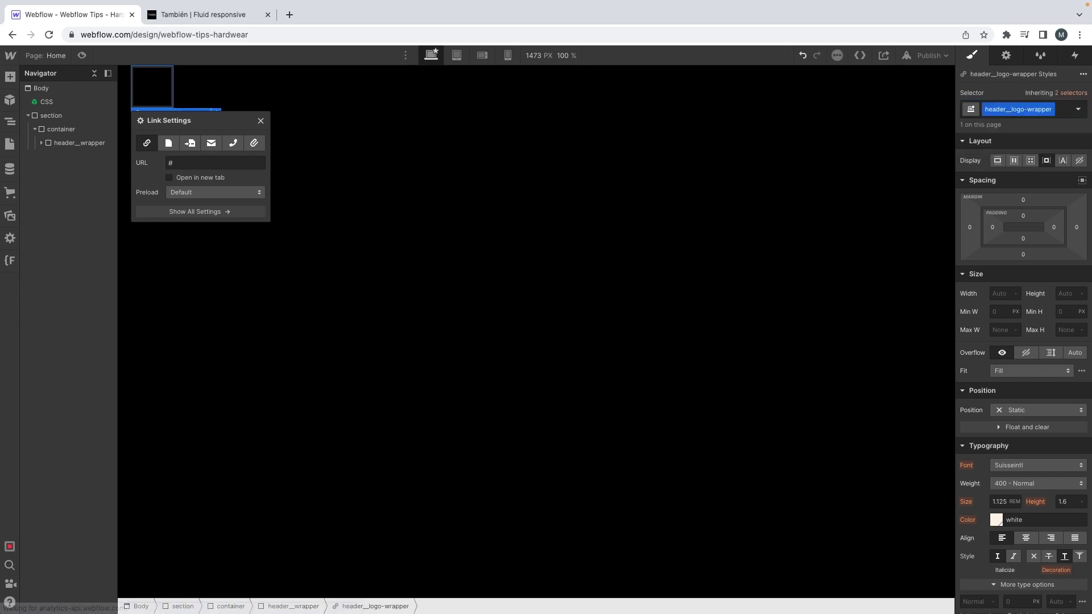
Place an Image inside the header__logo-wrapper link
key("super+e")
type("ima")
key("Return")
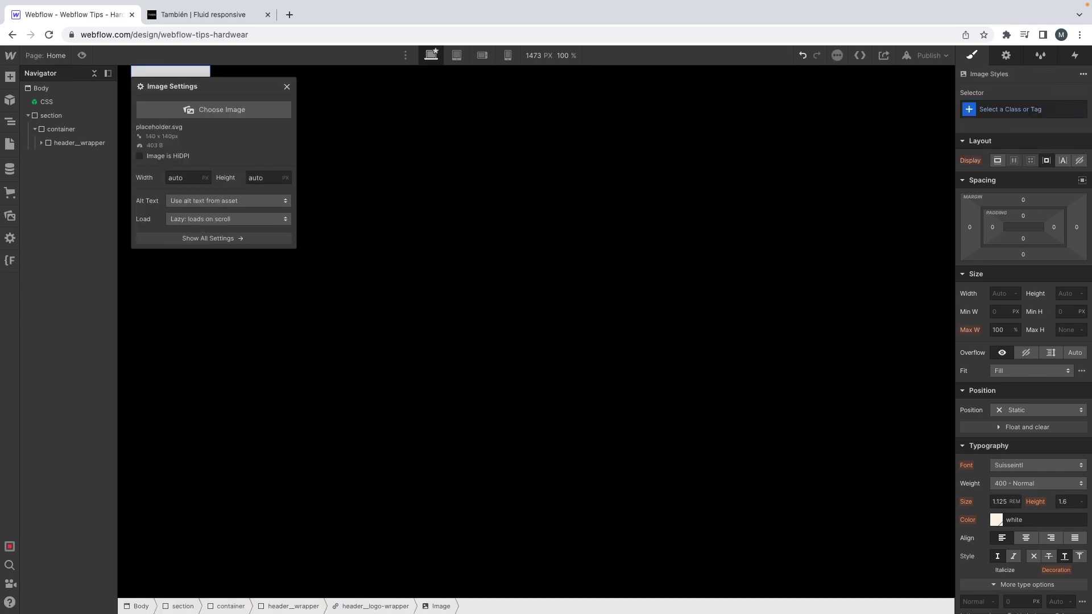
Give the new image the class header__logo
key("super+Return")
type("header__logo")
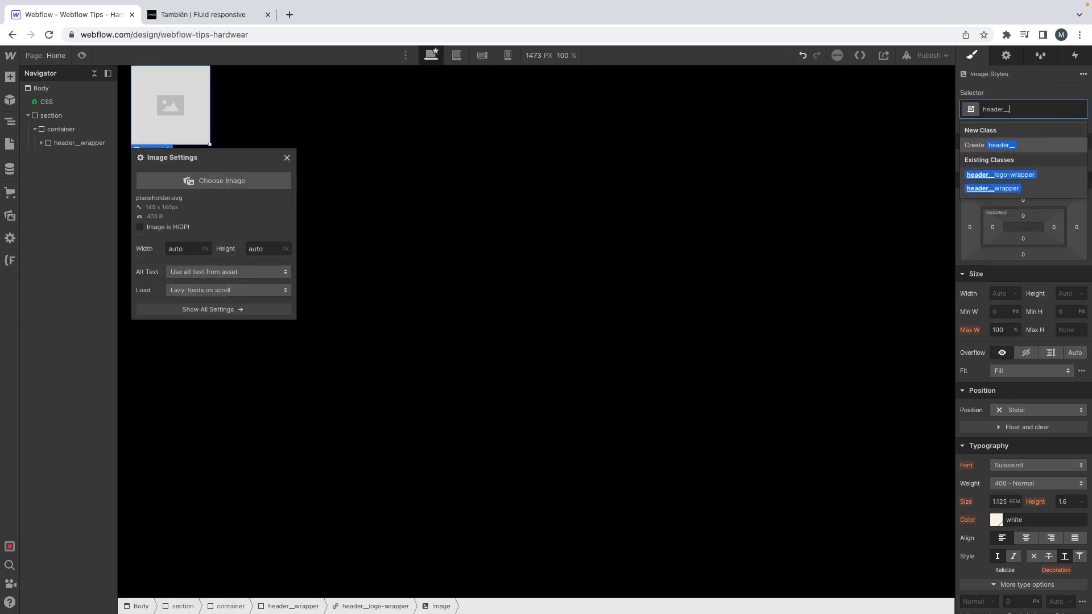
key("Return")
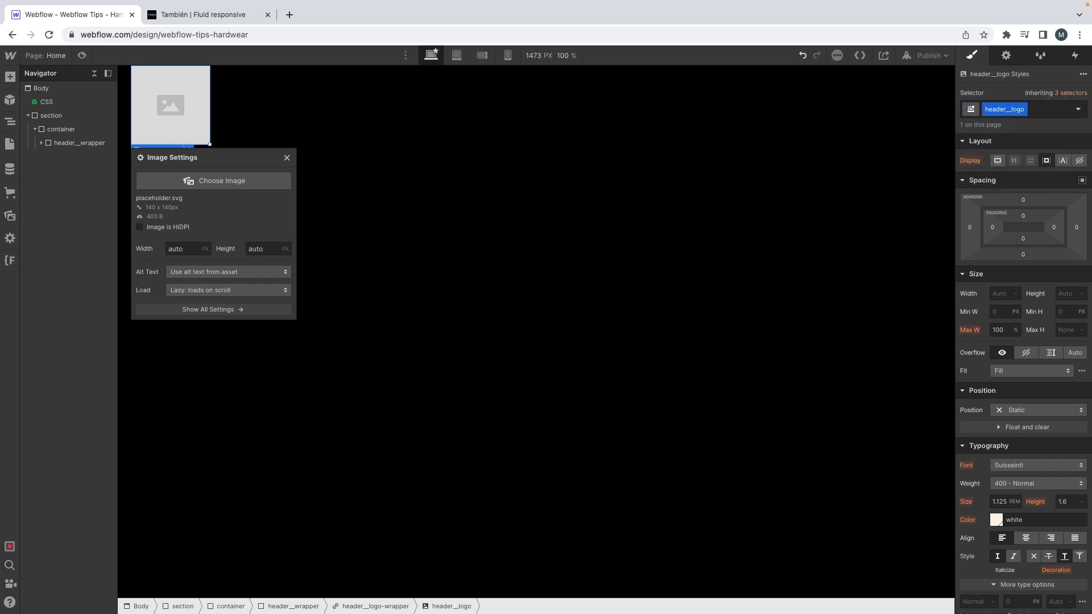
Set the logo image source to logo_white.svg from the asset library
left_click(44, 145)
left_click(49, 158)
left_click(66, 169)
left_click(189, 151)
left_click(206, 181)
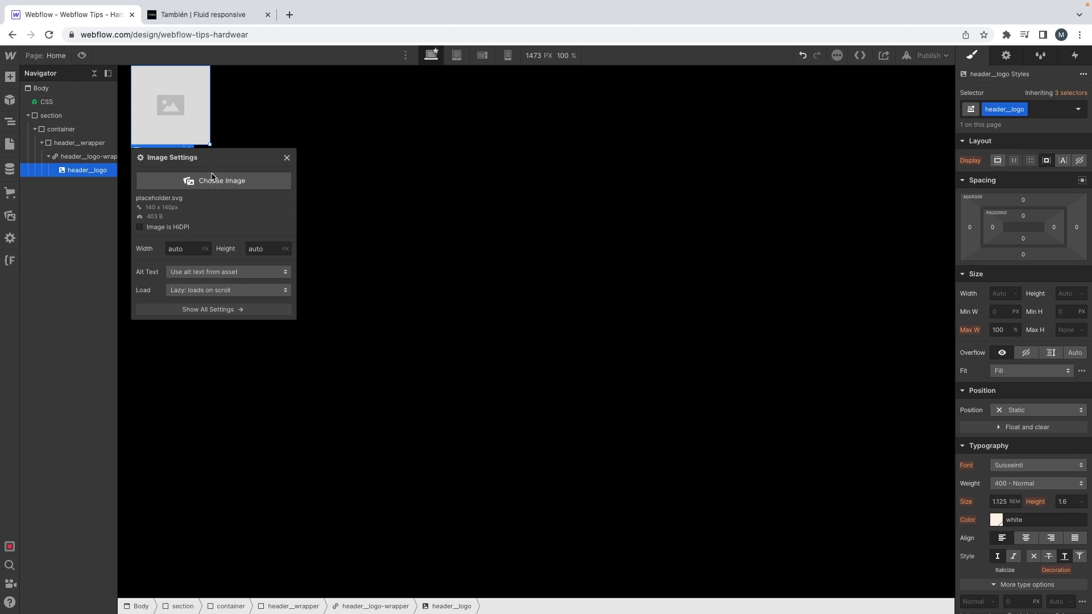
left_click(108, 165)
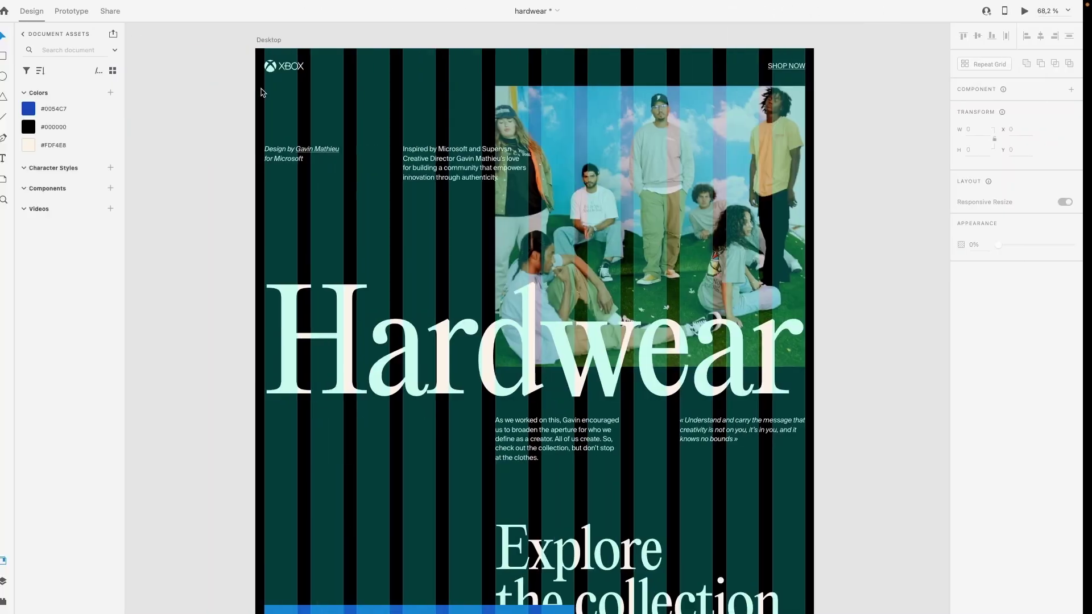
scroll(283, 63, "up", 2)
scroll(263, 173, "up", 5)
Size the logo 6.375rem wide with Scale Down fit
left_click(269, 250)
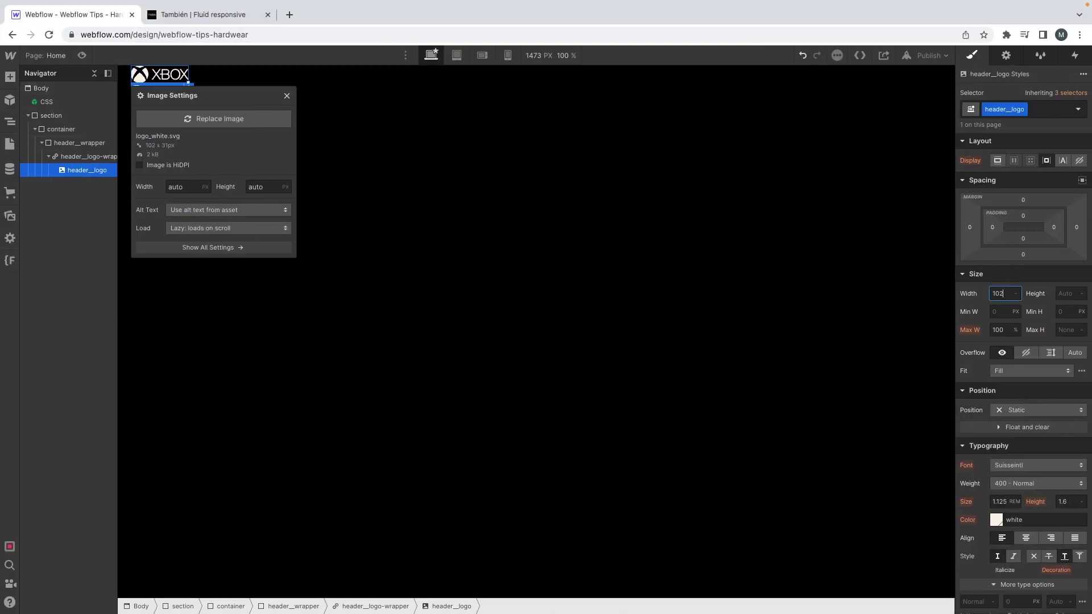
key("Return")
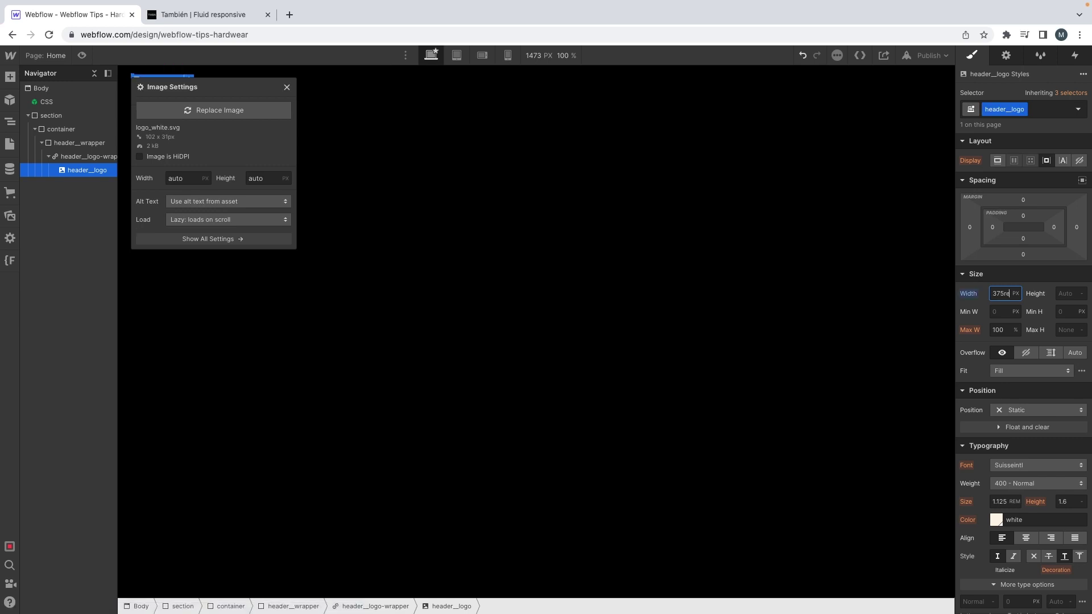
left_click(1024, 371)
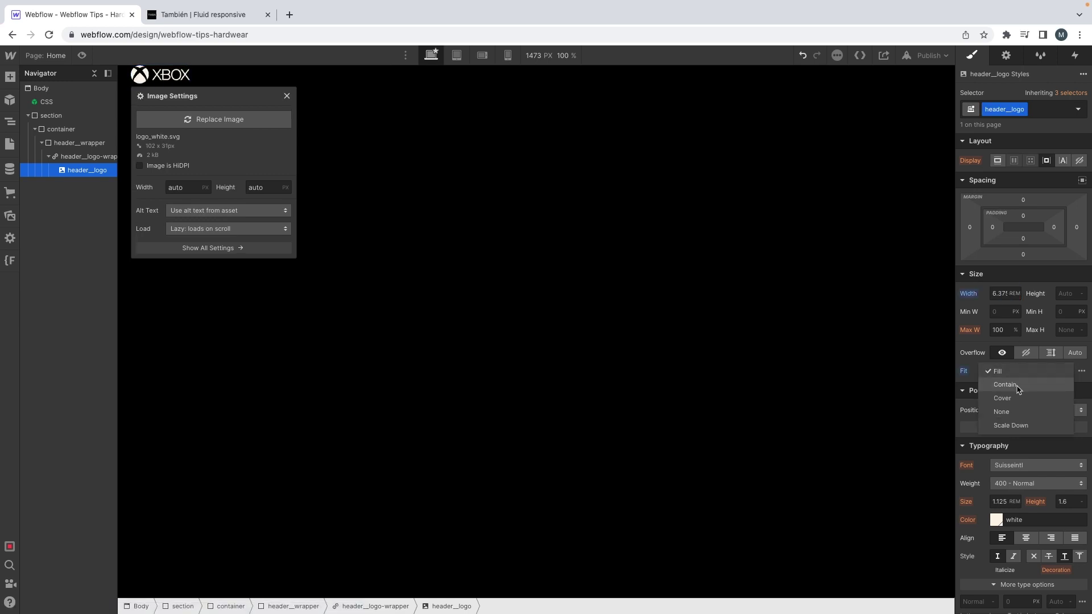
left_click(1012, 424)
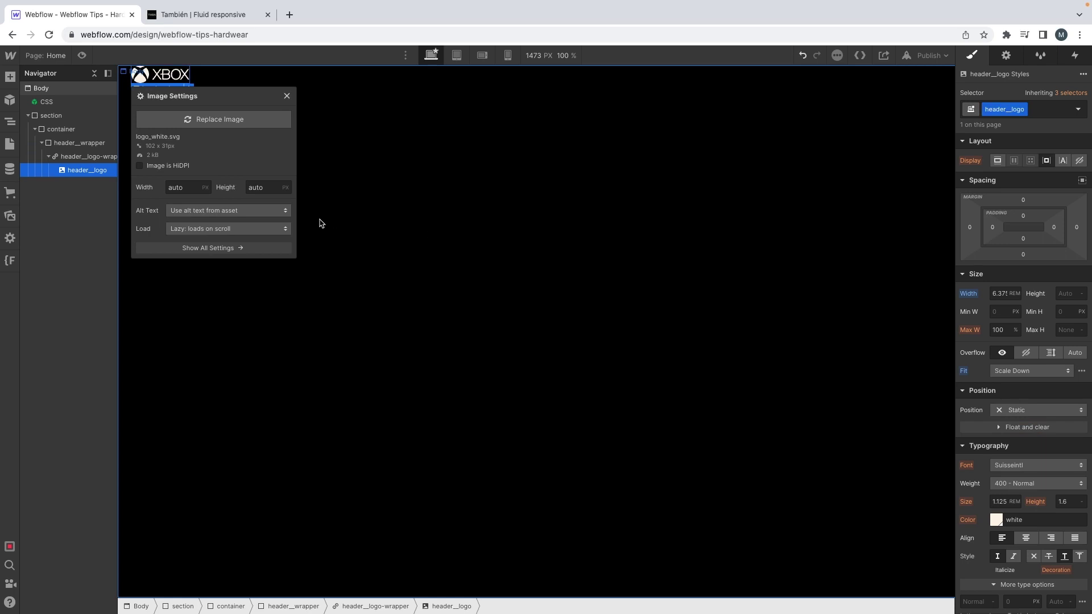
scroll(85, 183, "right", 2)
left_click(79, 156)
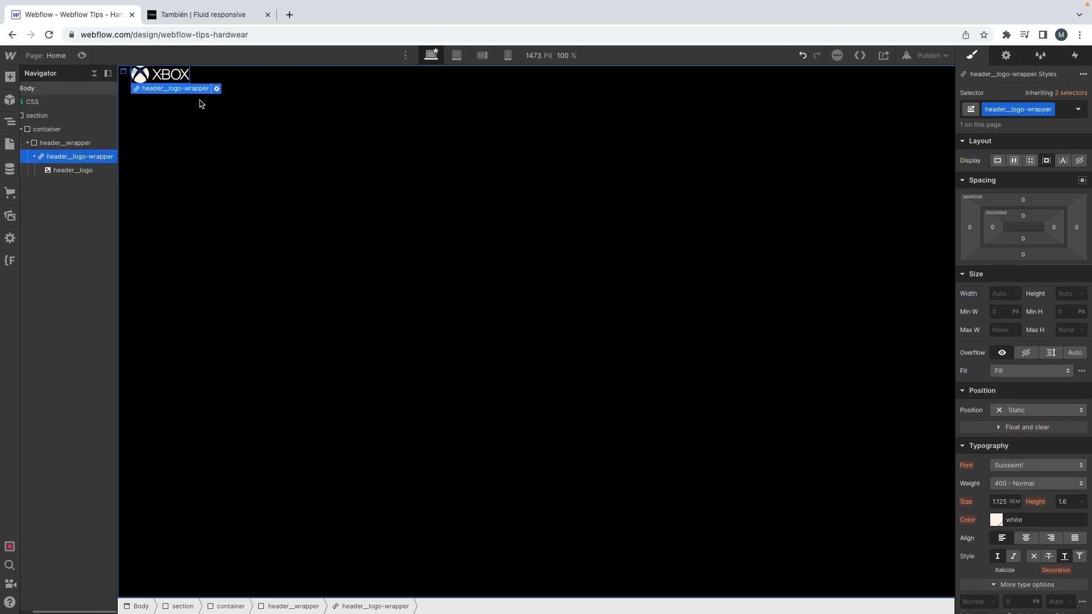
Set header__logo-wrapper's link type to Page and point it at Home
left_click(217, 87)
left_click(168, 118)
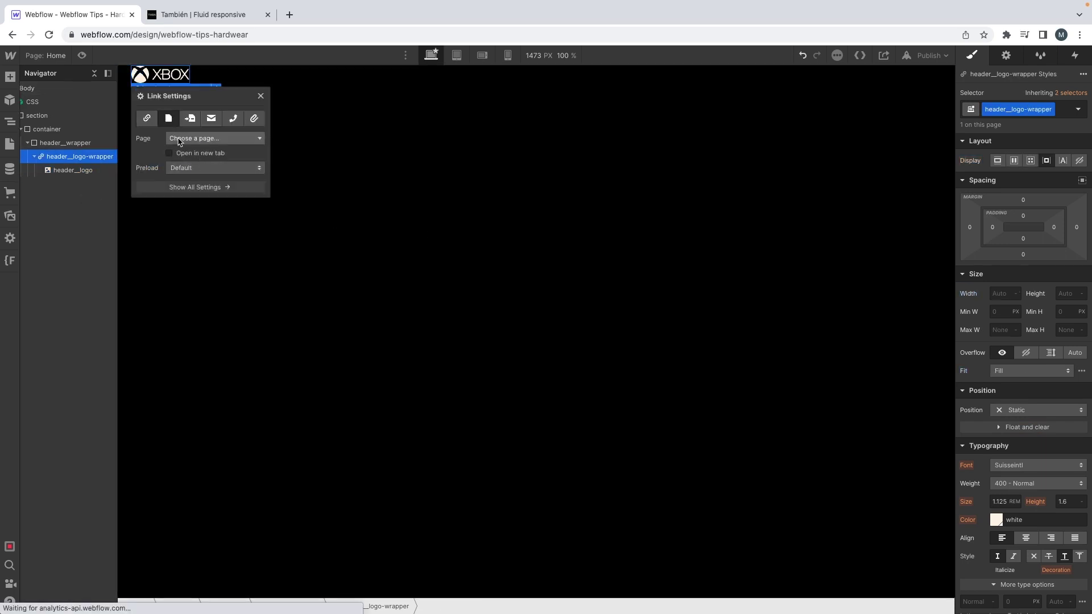
left_click(215, 139)
left_click(187, 161)
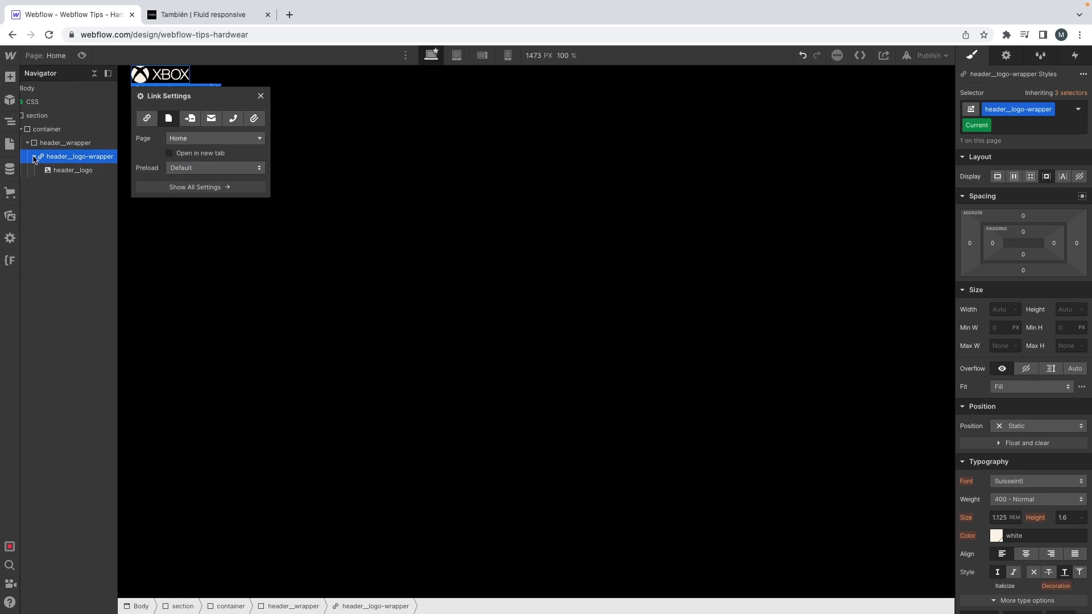
left_click(190, 119)
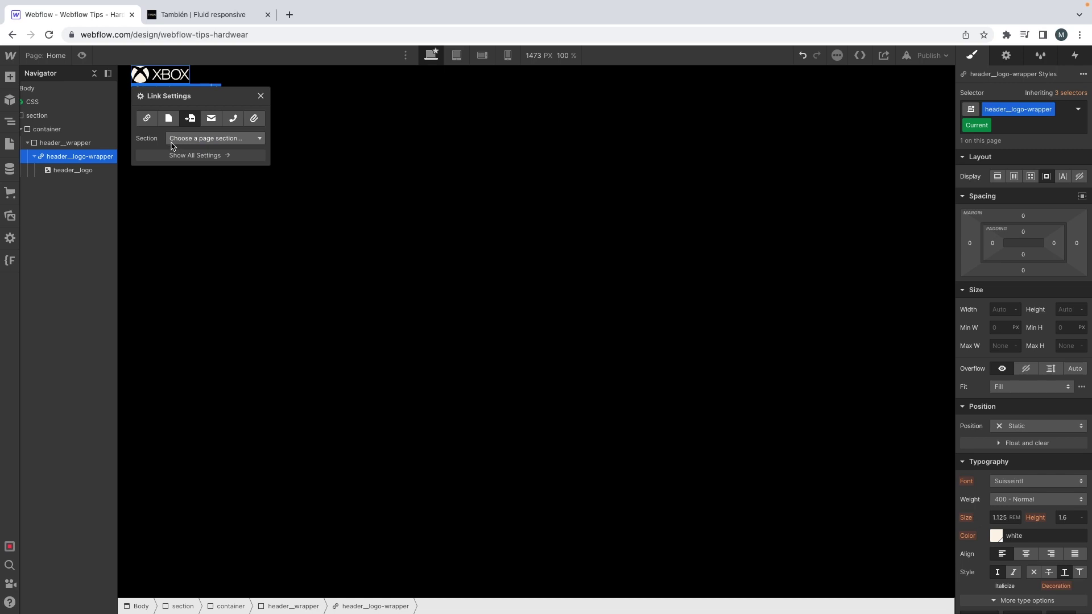
left_click(42, 145)
key("super+e")
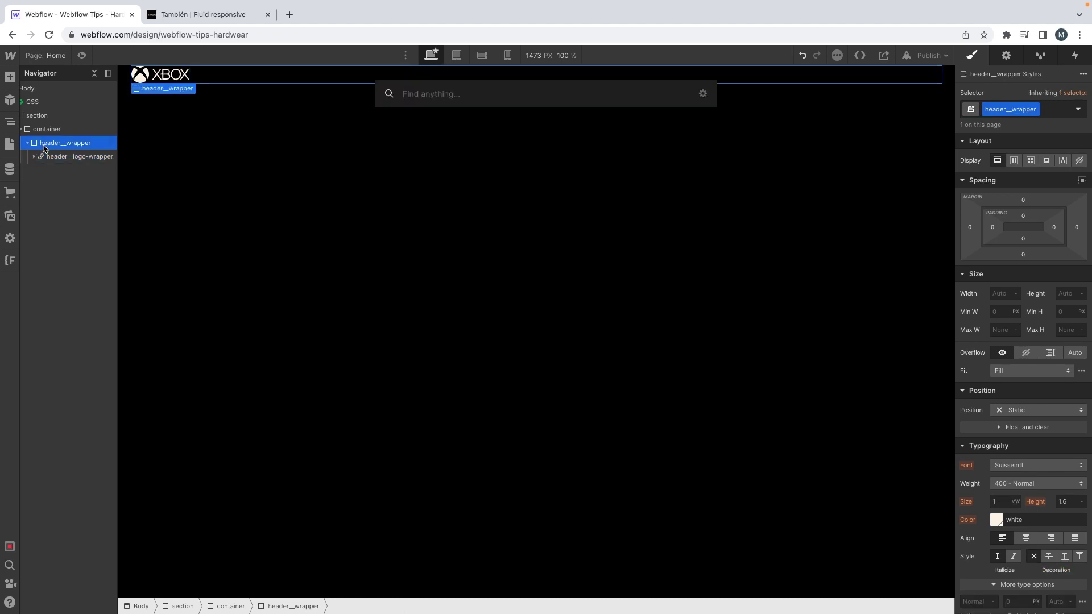
Insert a Text Link into header__wrapper and give it the new header__nav-link class
type("link")
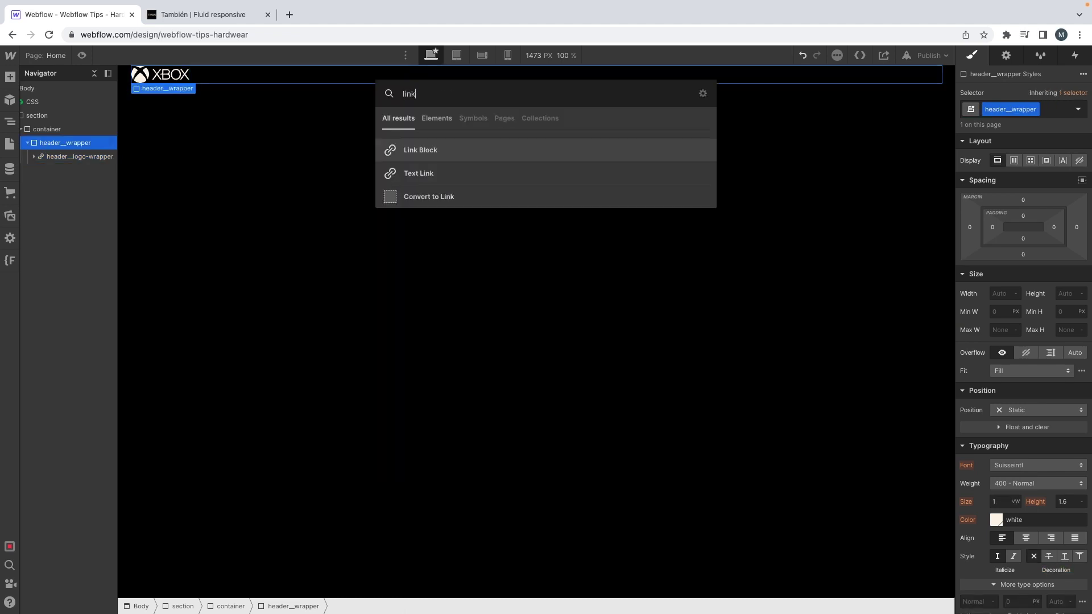
key("Down")
key("Return")
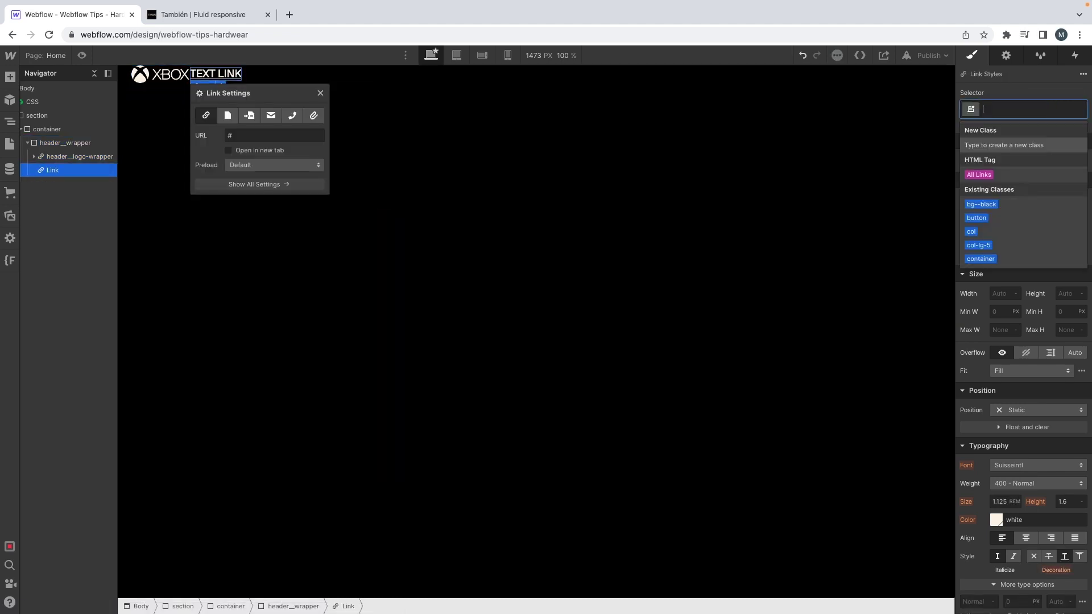
type("header__")
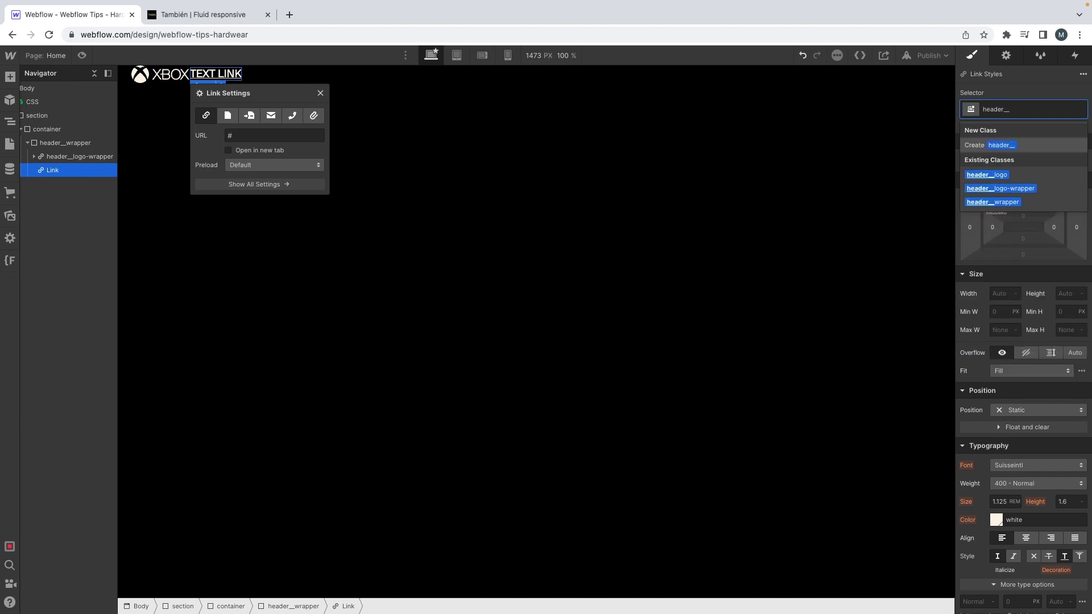
type("nav-link")
key("Return")
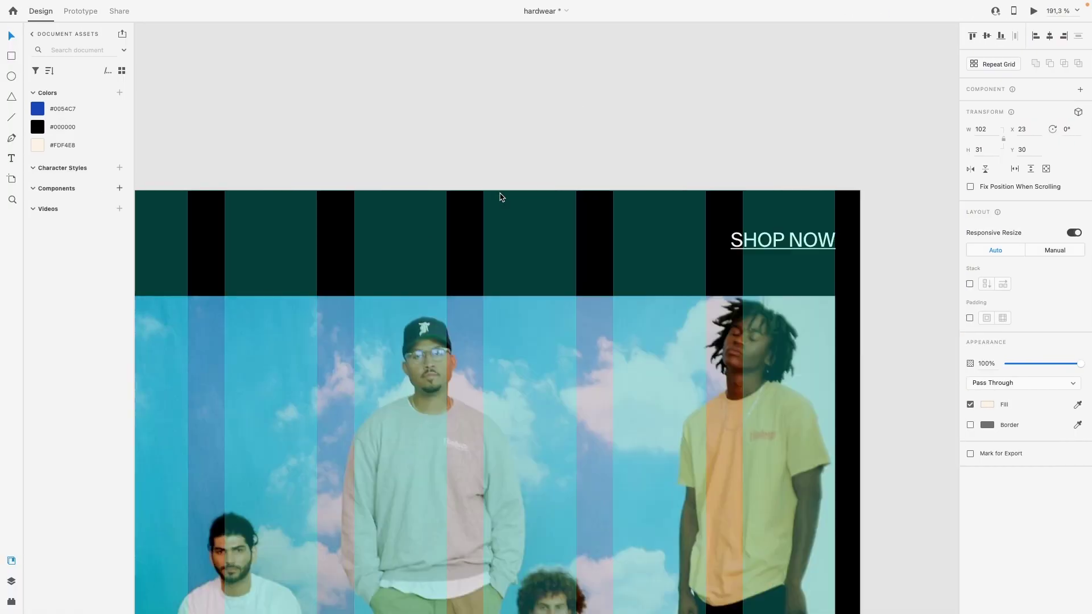
left_click(676, 253)
double_click(679, 253)
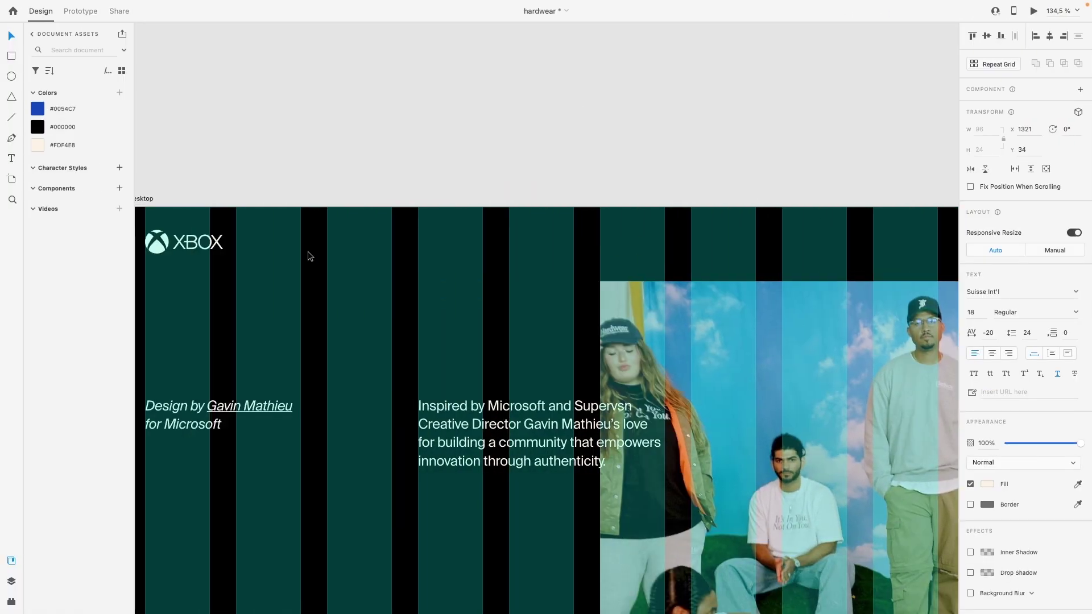
scroll(308, 254, "left", 2)
left_click(242, 249)
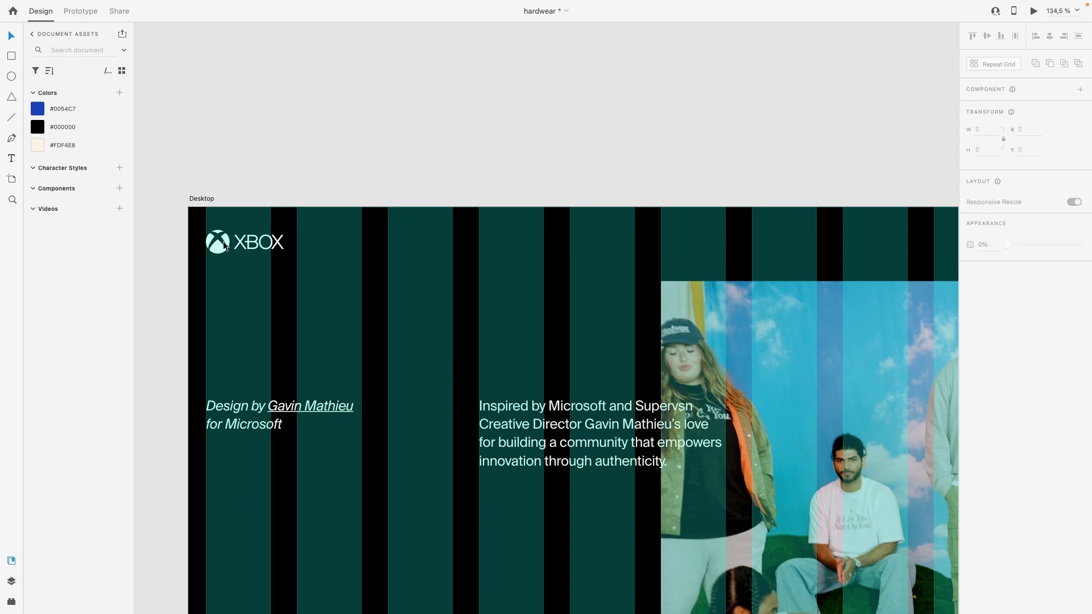
left_click(225, 245)
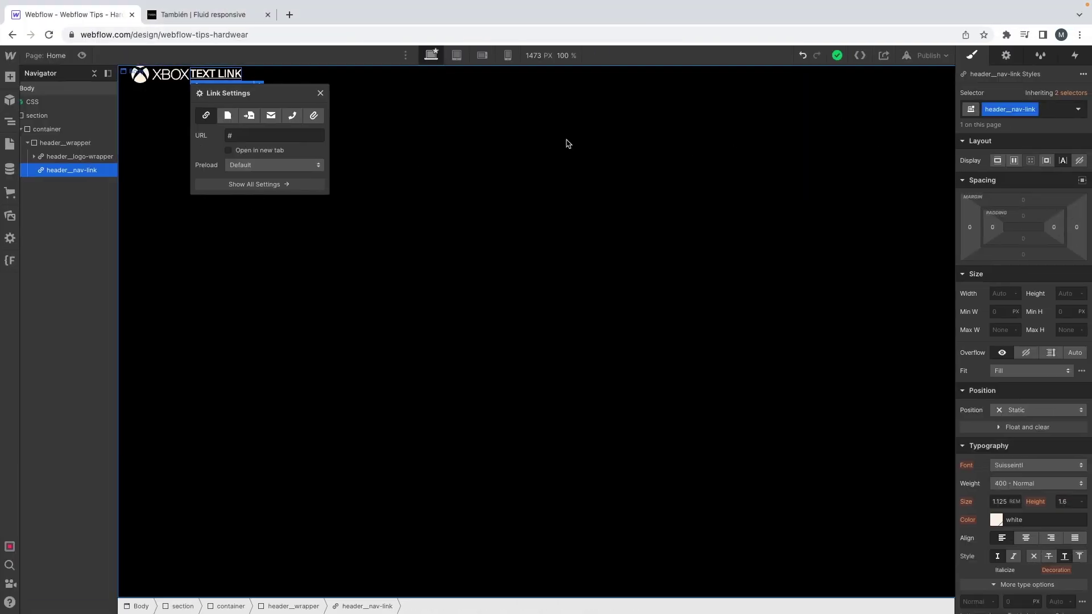
Change the link text to SHOP NOW and give header__wrapper 1.875rem top padding
type("SHOP NOW")
left_click(69, 142)
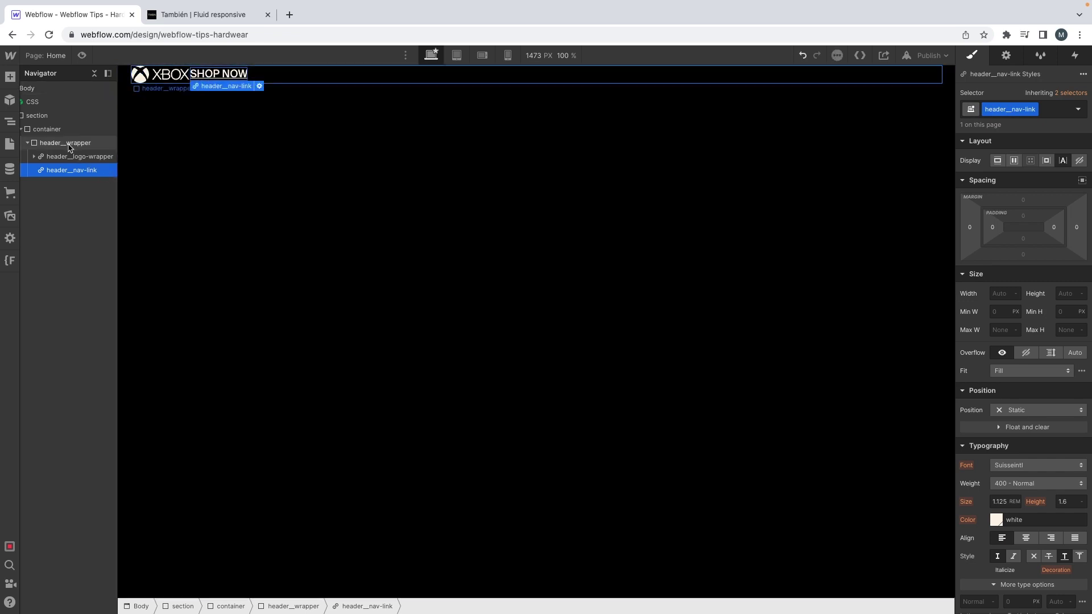
left_click(1024, 218)
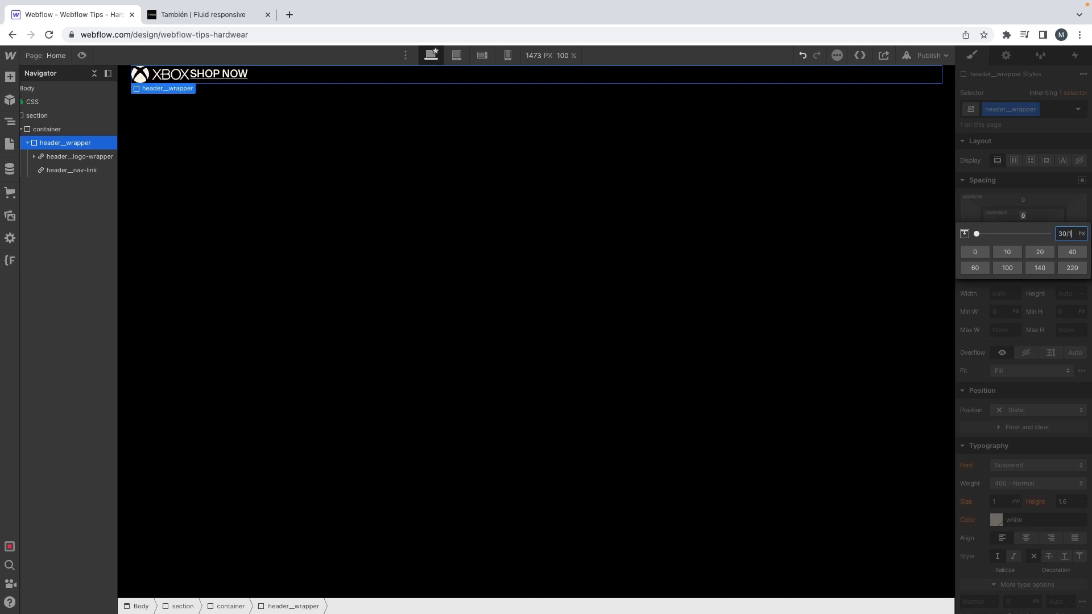
key("Return")
left_click(1024, 216)
key("super+c")
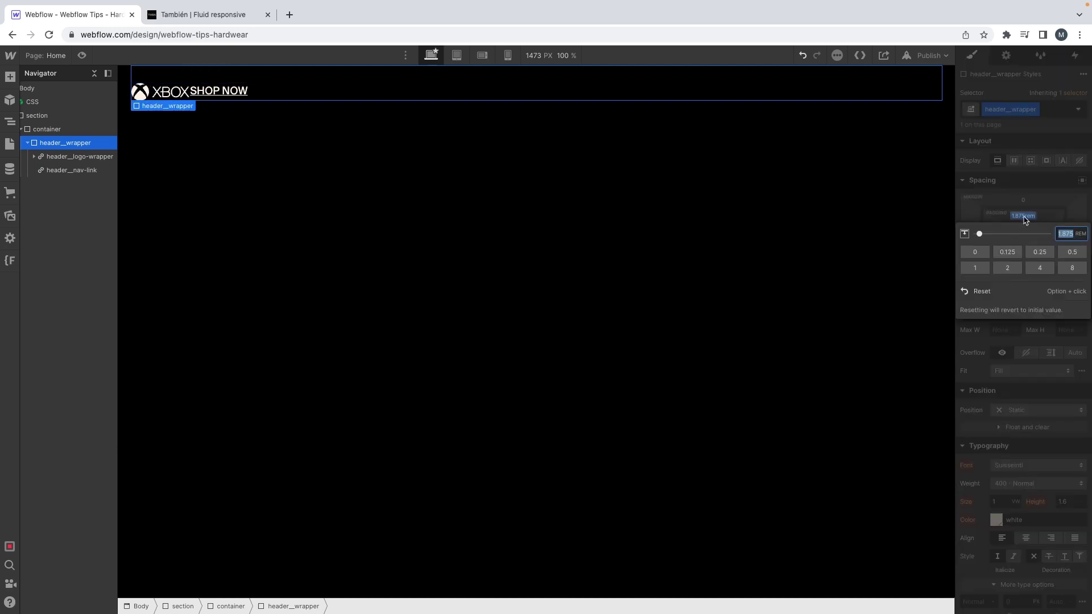
left_click(1044, 204)
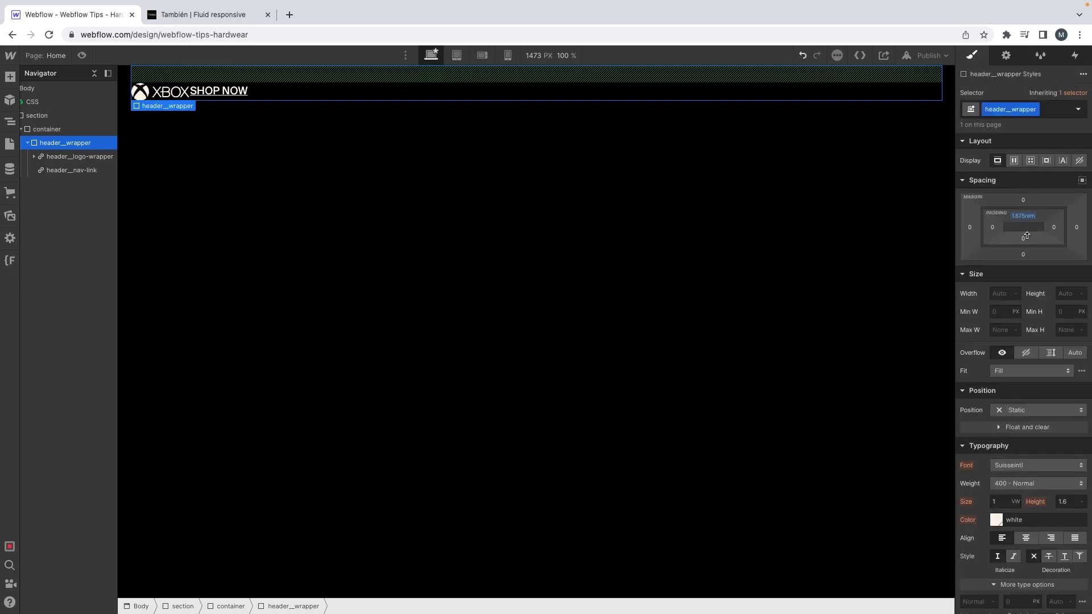
Add 1.875rem bottom padding to header__wrapper and set its display to Flex
left_click(1023, 240)
key("super+v")
key("Return")
left_click(1023, 239)
key("Right")
type("rem")
key("Return")
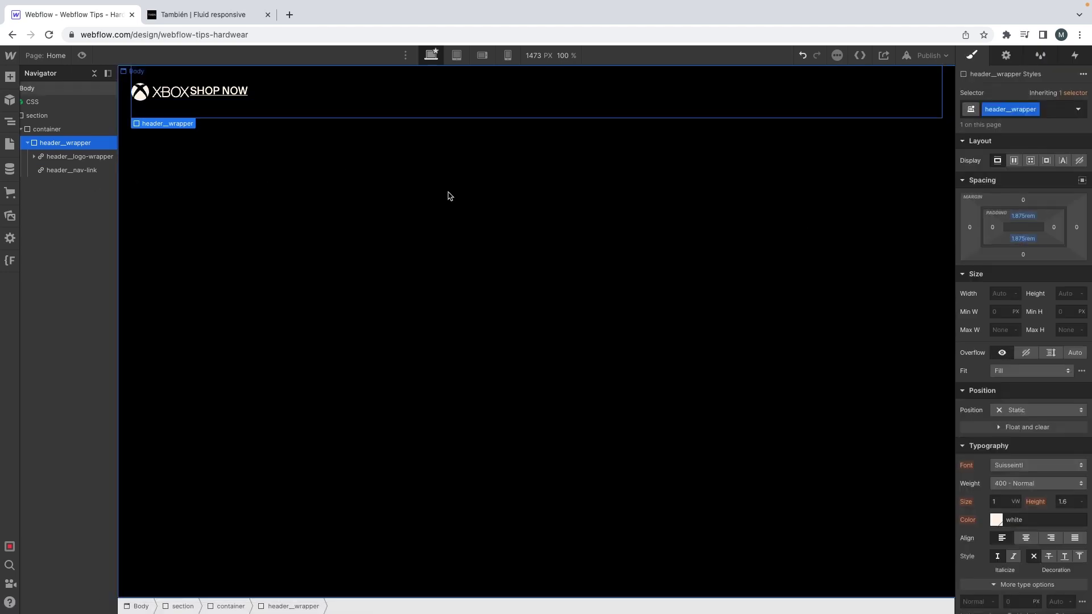
left_click(1015, 161)
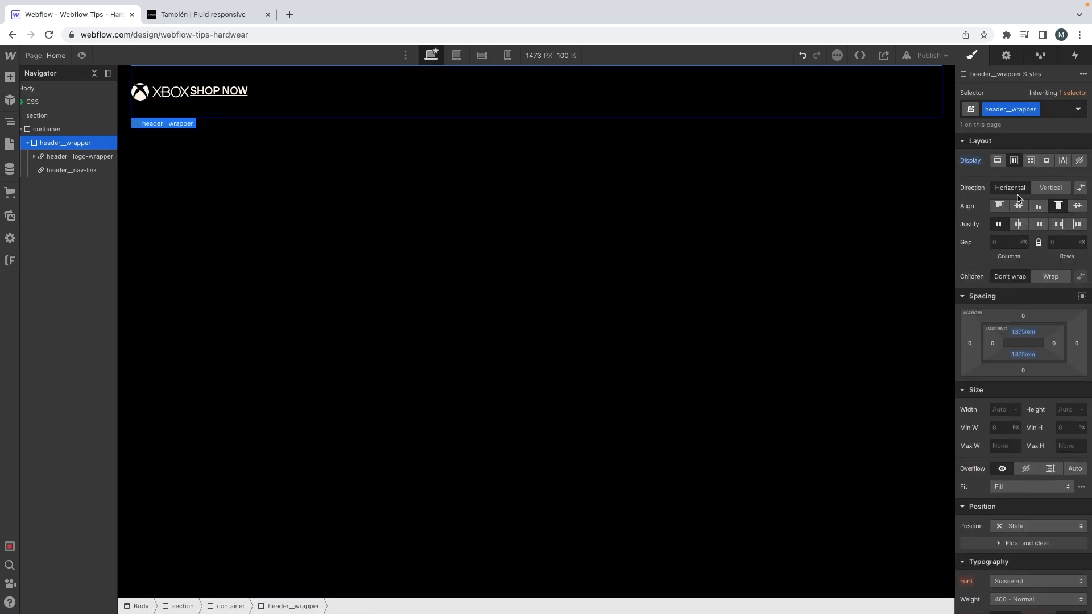
Set header__wrapper's flex justify to Space Between and align items to Center
left_click(1056, 225)
left_click(1019, 207)
left_click(972, 208)
left_click(972, 221)
left_click(1018, 207)
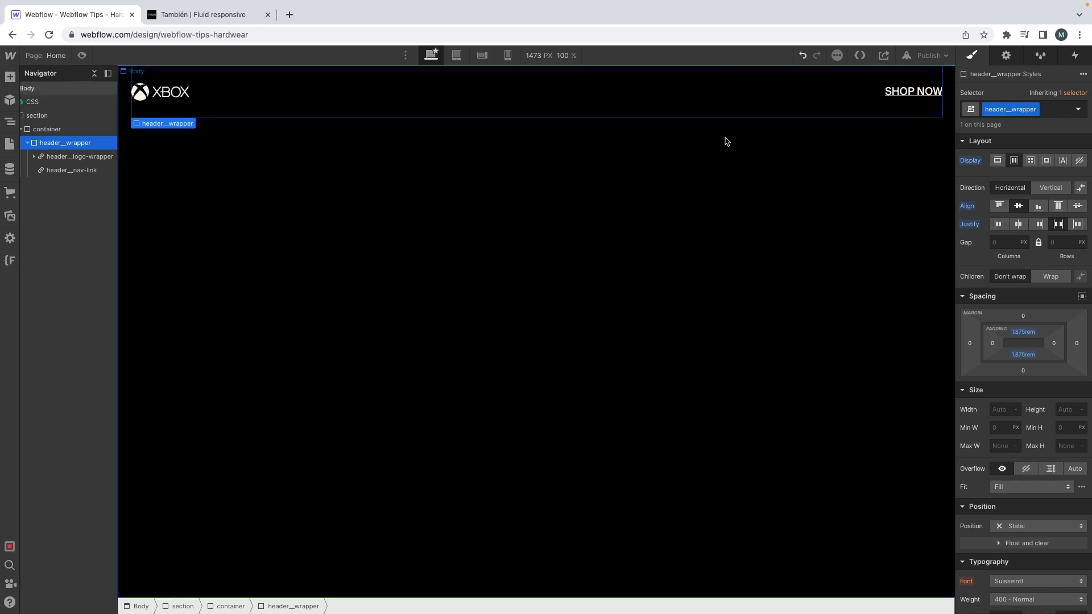
left_click(673, 173)
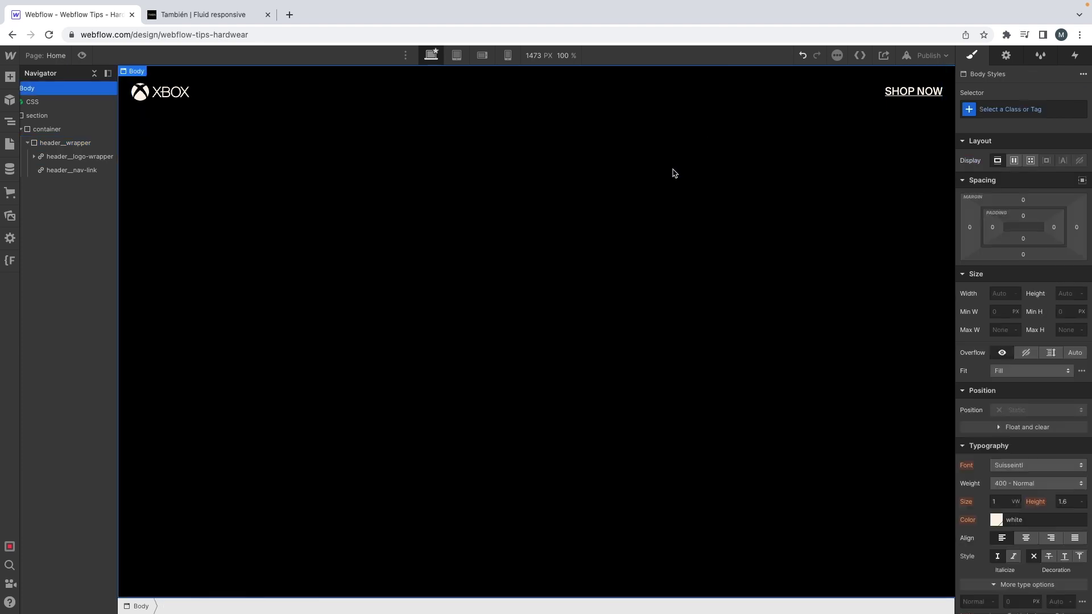
Add a Div Block with a new main class and set its tag to Main
scroll(46, 145, "left", 1)
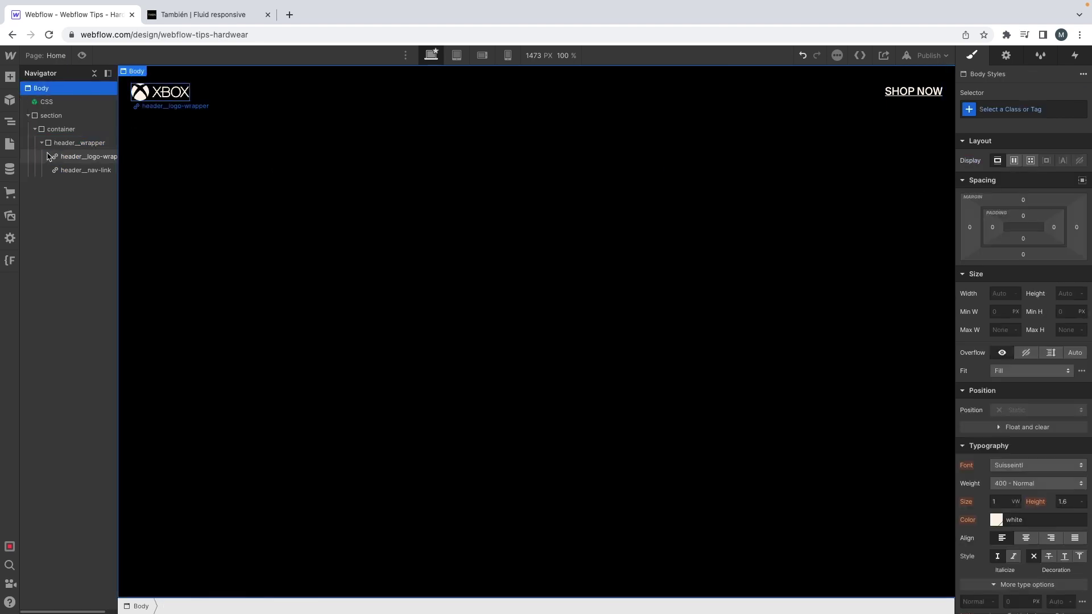
left_click(35, 129)
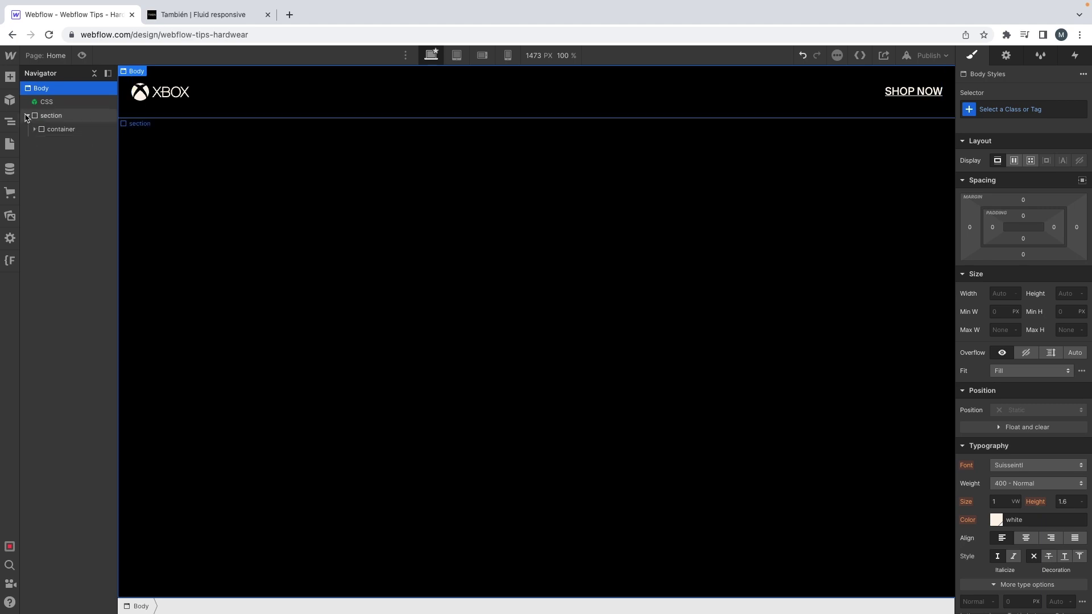
left_click(28, 116)
key("ctrl+k")
type("div")
key("Return")
key("super+Return")
type("main")
key("Return")
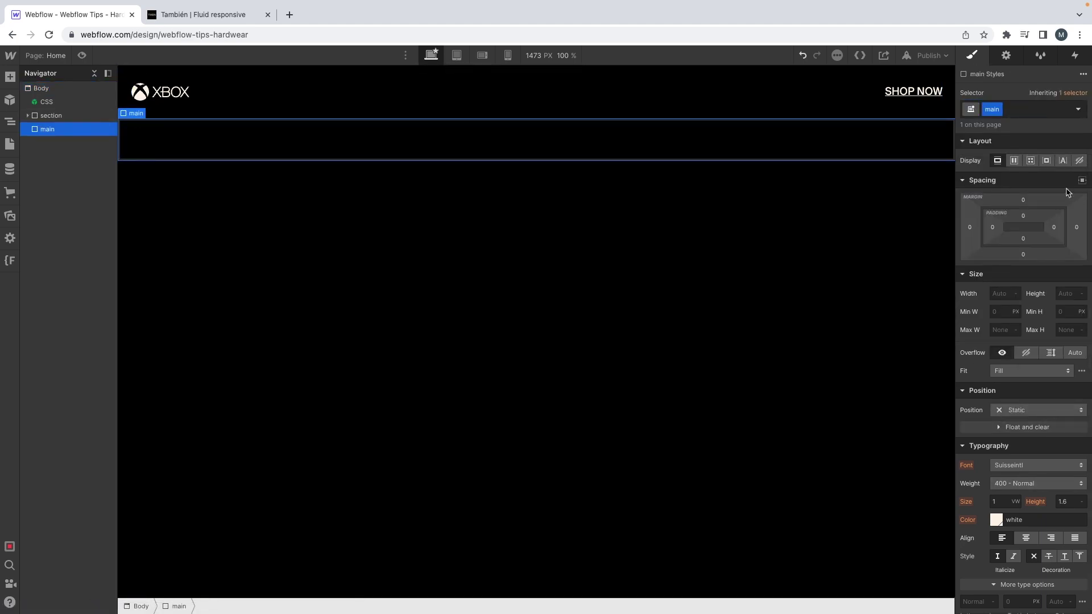
left_click(1006, 56)
left_click(1005, 111)
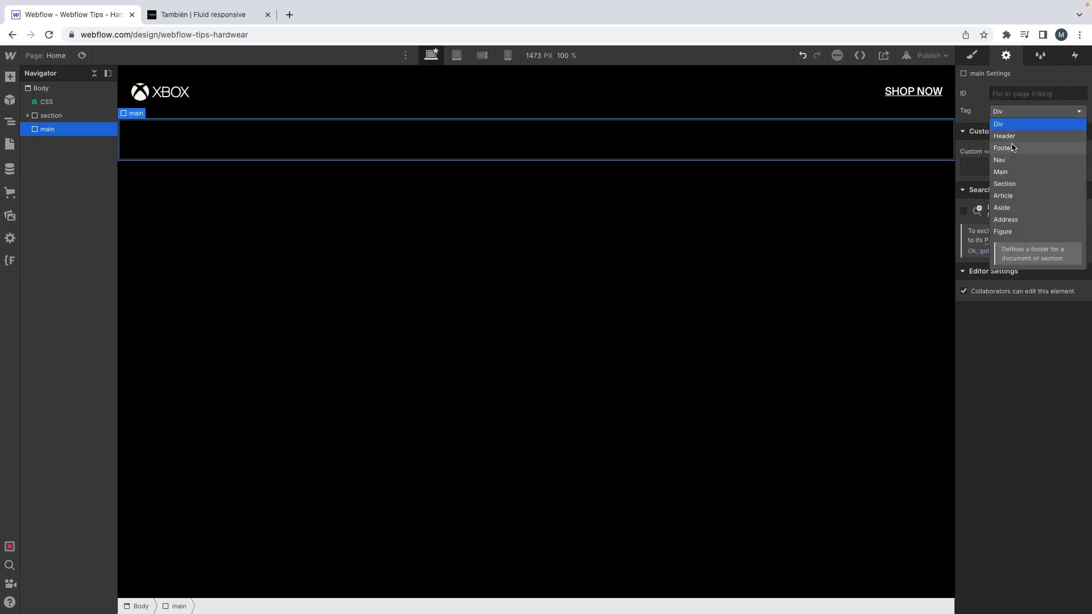
left_click(1011, 172)
Nest a Div Block classed section inside main, tagged as Section
key("super+e")
type("div")
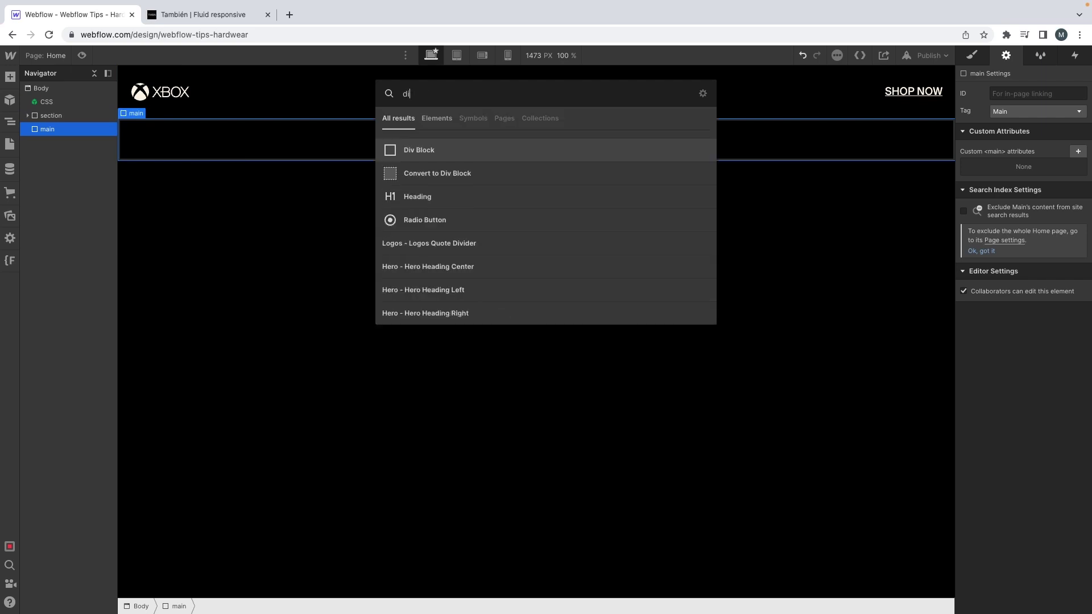
key("Return")
key("super+Return")
type("sec")
key("Return")
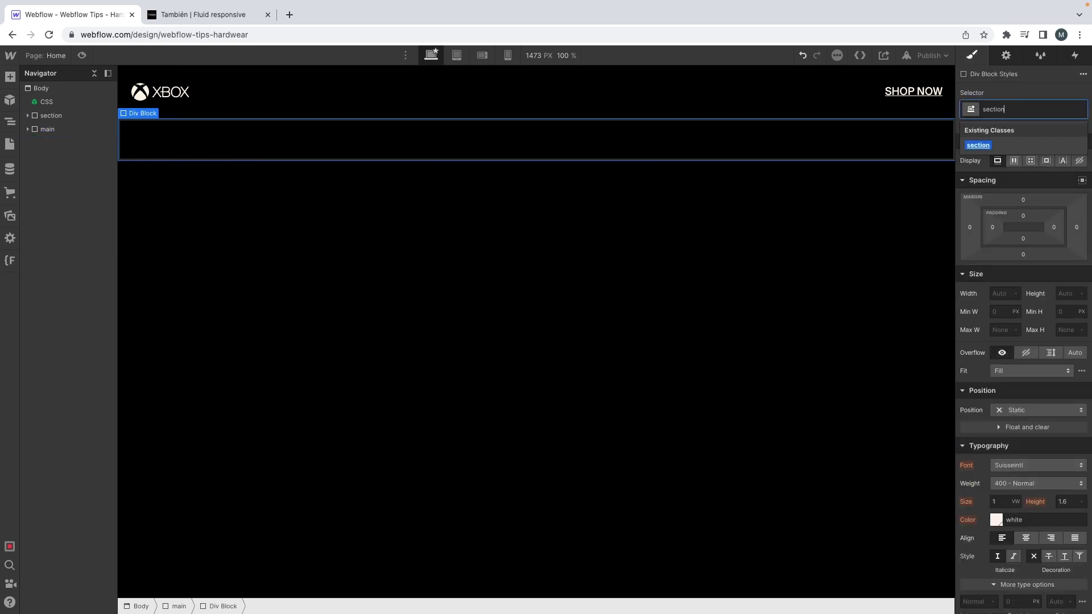
left_click(1007, 56)
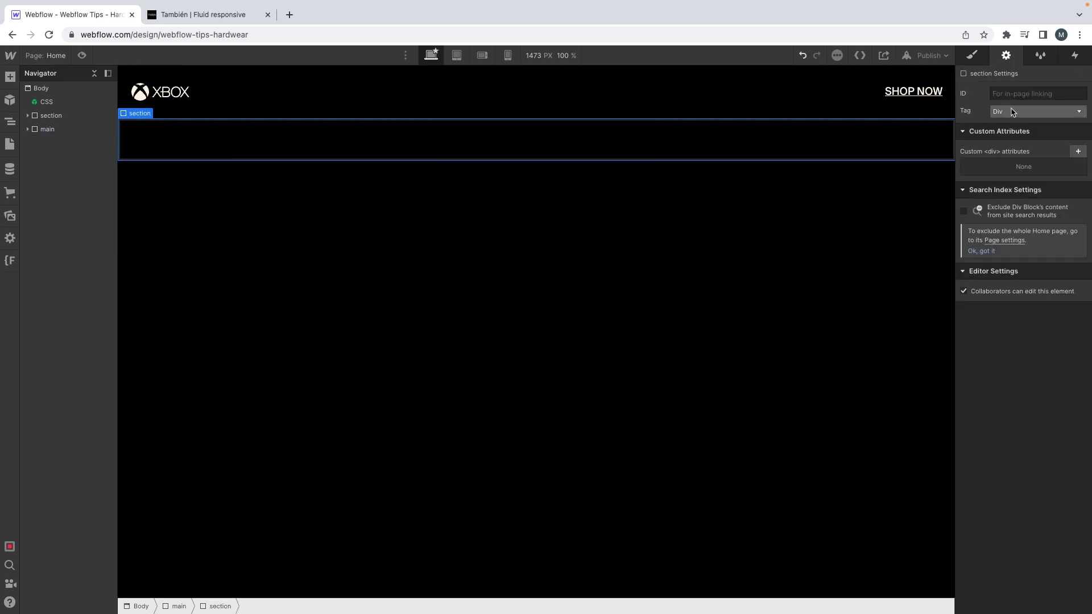
left_click(1012, 112)
left_click(1016, 185)
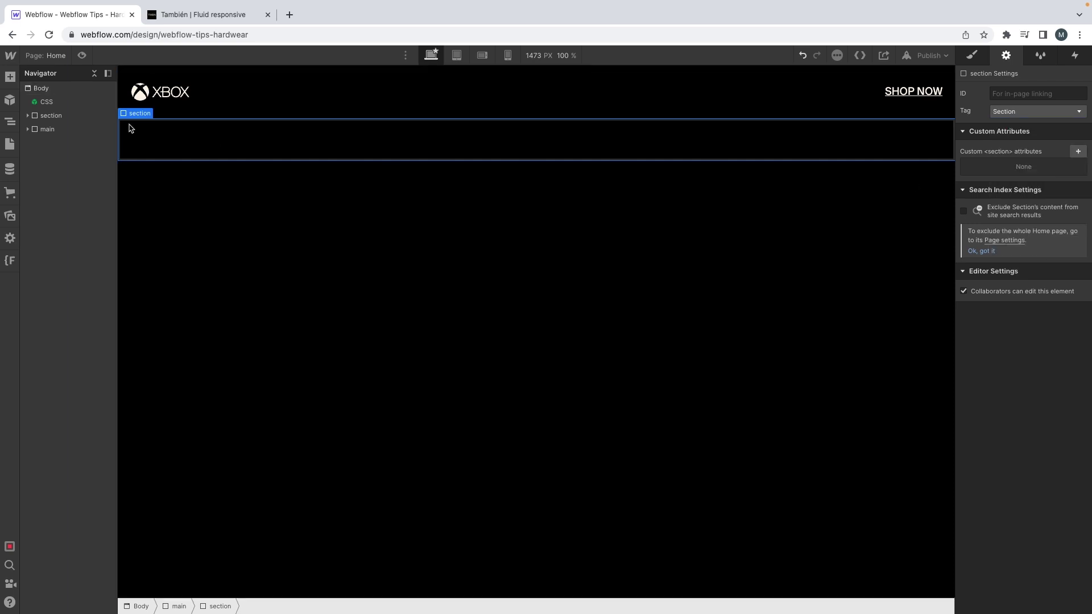
Nest a container div in the section, then a hero__wrapper div inside it
key("ctrl+e")
type("div")
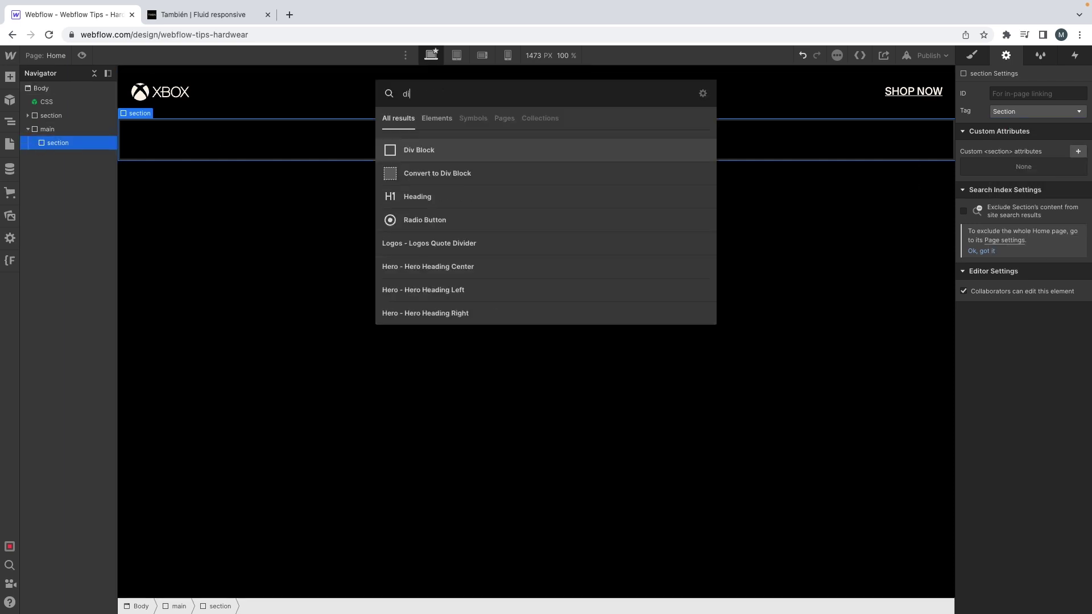
key("Return")
key("ctrl+Return")
type("container")
key("Return")
key("ctrl+e")
type("div")
key("Return")
key("ctrl+Return")
type("hero")
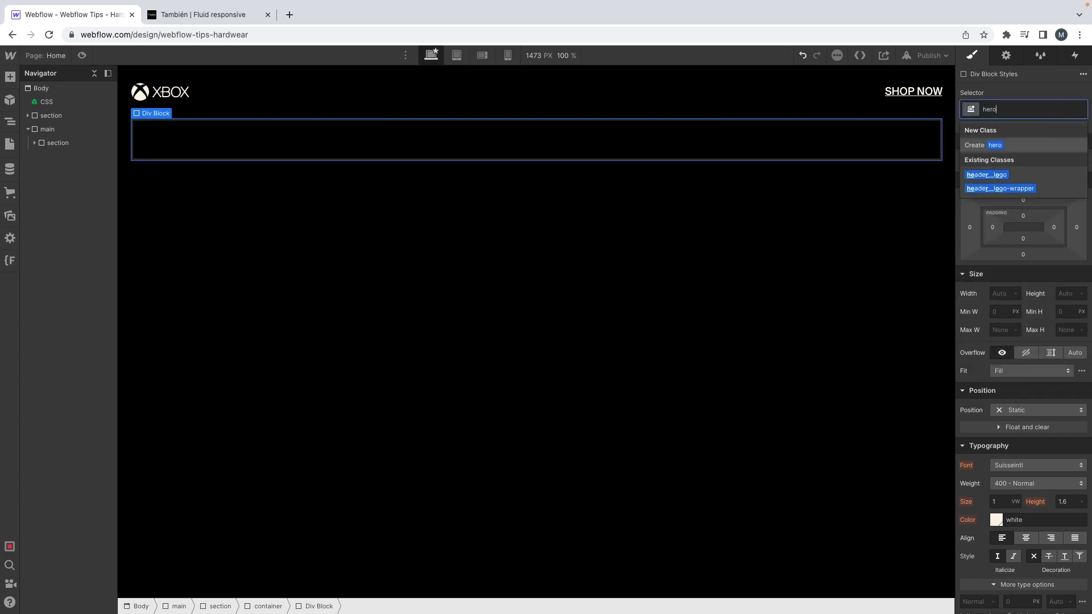
type("__wrapper")
key("Return")
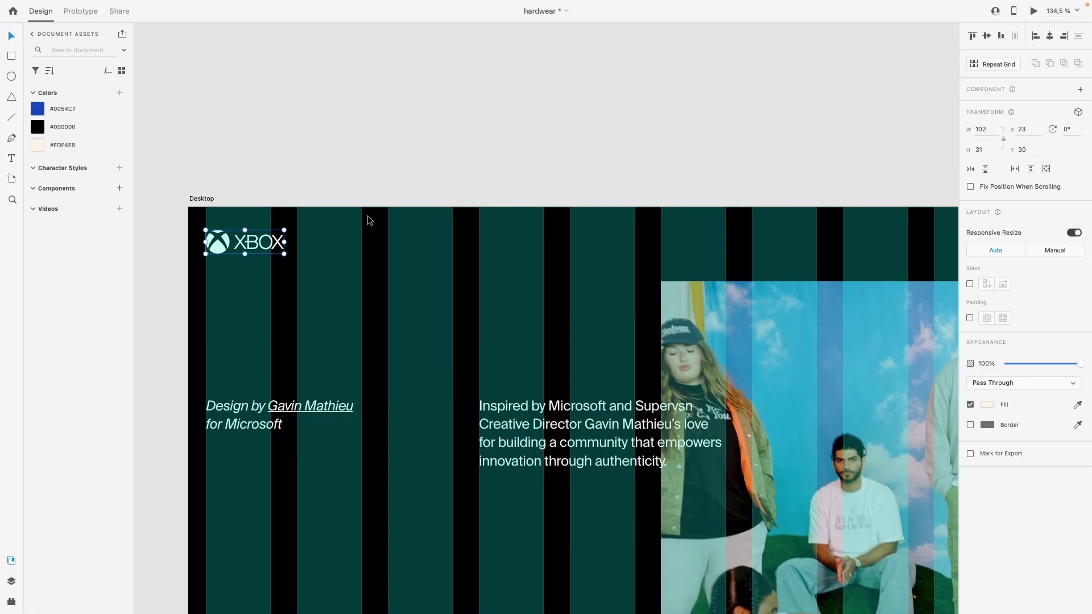
scroll(378, 233, "down", 5)
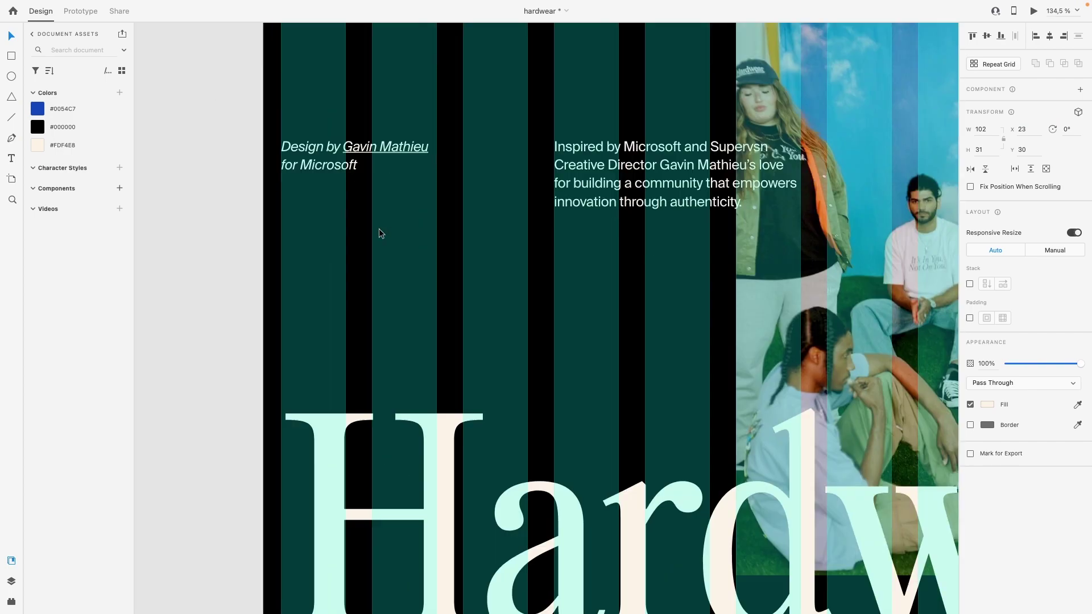
scroll(383, 236, "down", 5)
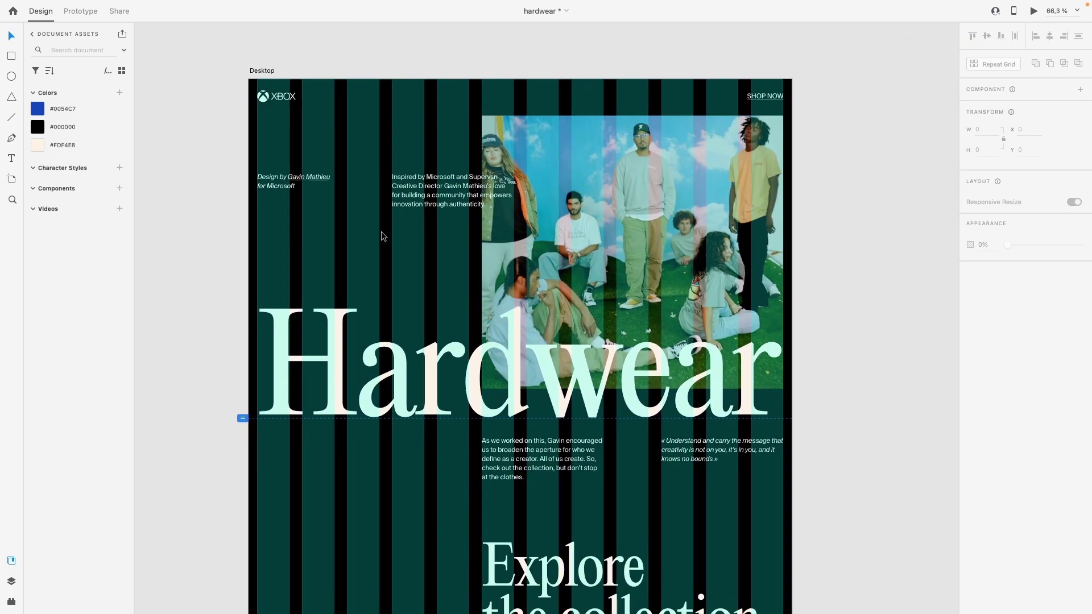
scroll(383, 236, "down", 3)
scroll(383, 236, "up", 5)
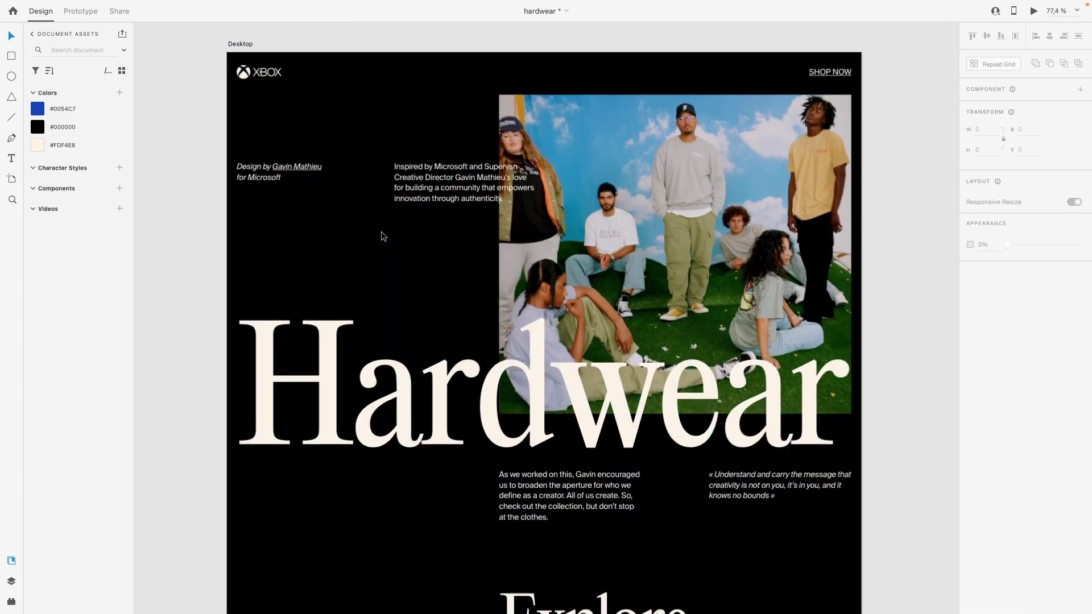
scroll(384, 236, "right", 1)
scroll(384, 237, "up", 1)
scroll(384, 237, "down", 1)
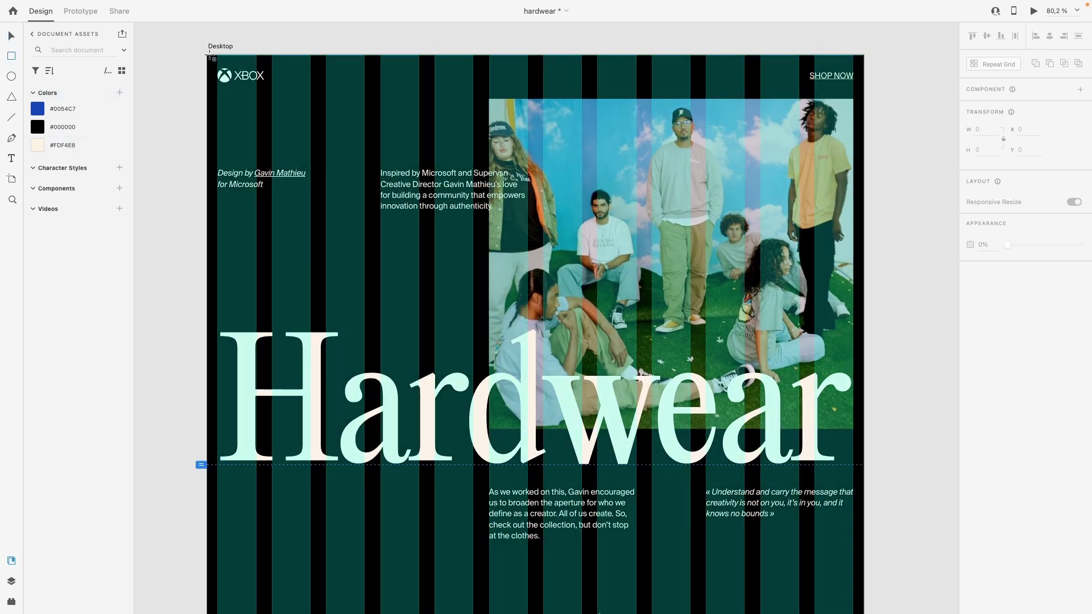
mouse_move(207, 53)
left_mouse_down()
mouse_move(707, 322)
mouse_move(862, 463)
left_mouse_up()
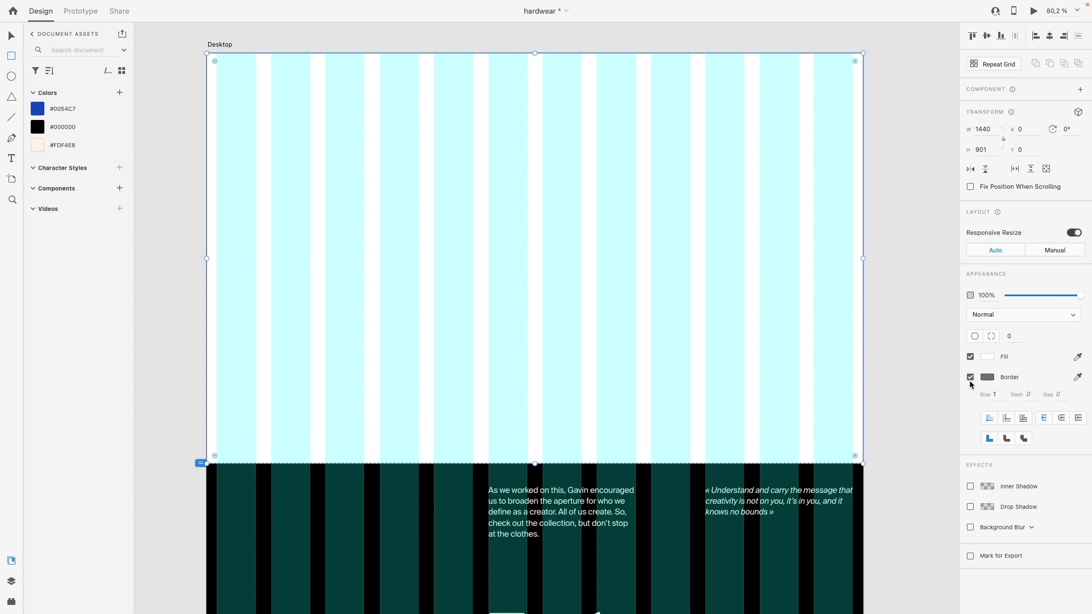
left_click(971, 357)
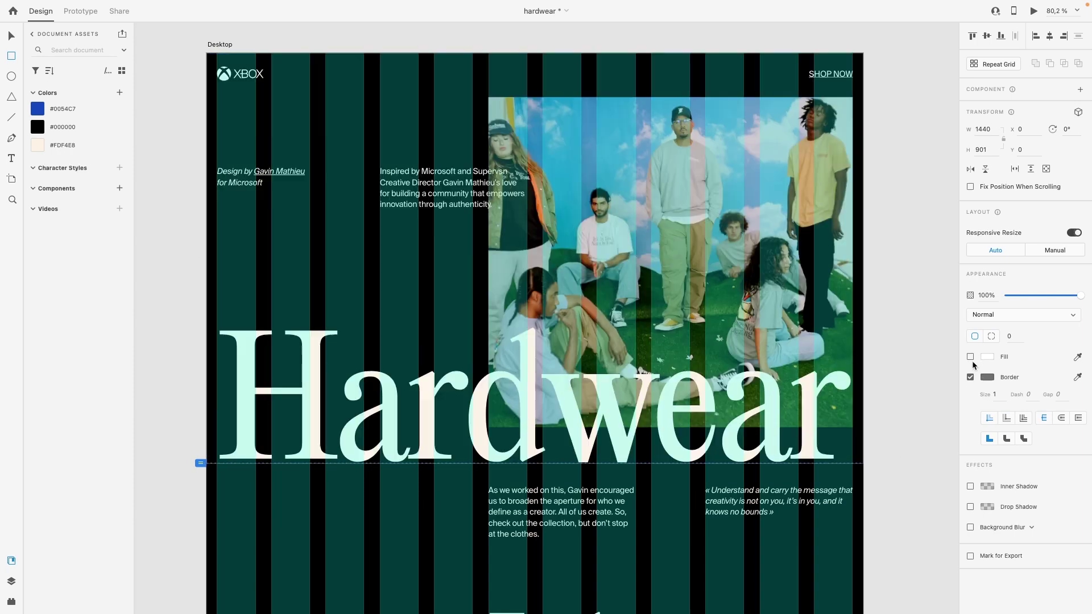
left_click(987, 378)
left_click_drag(912, 375, 945, 311)
left_click(1017, 366)
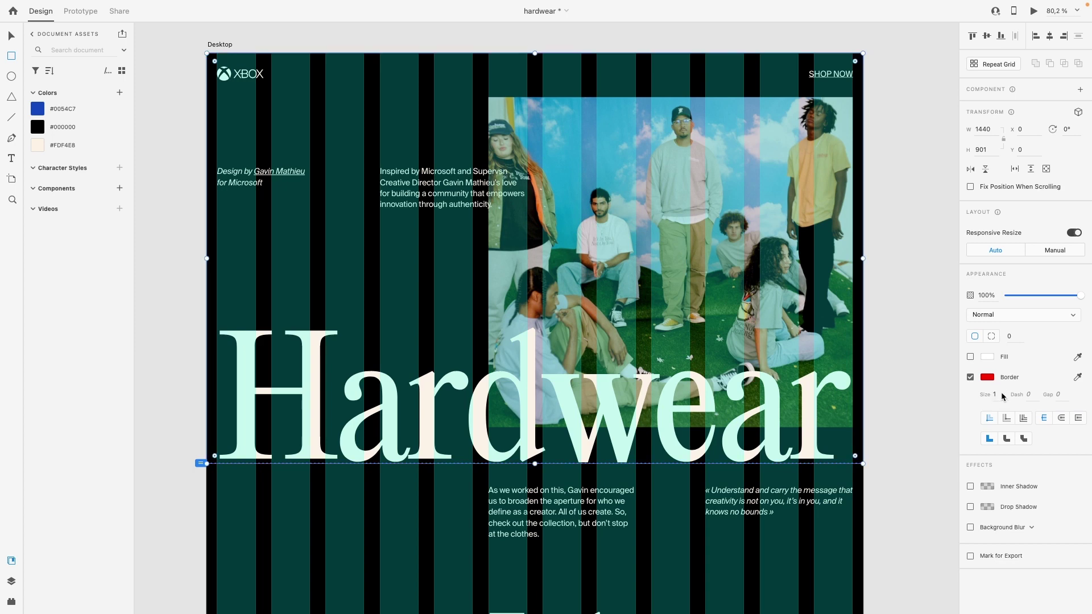
left_click(1002, 393)
type("10")
key("Return")
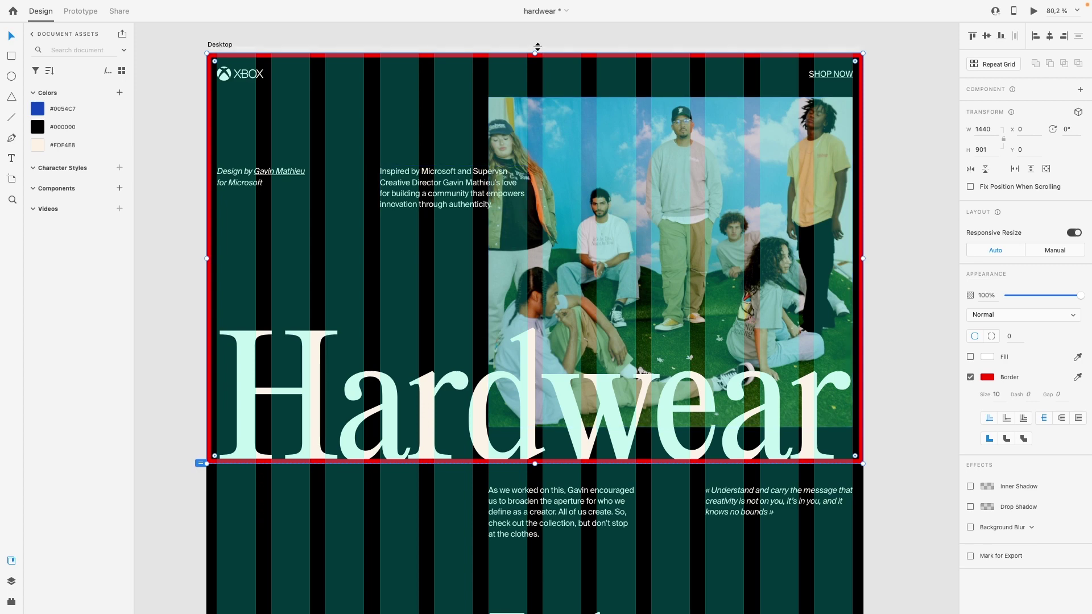
key("Delete")
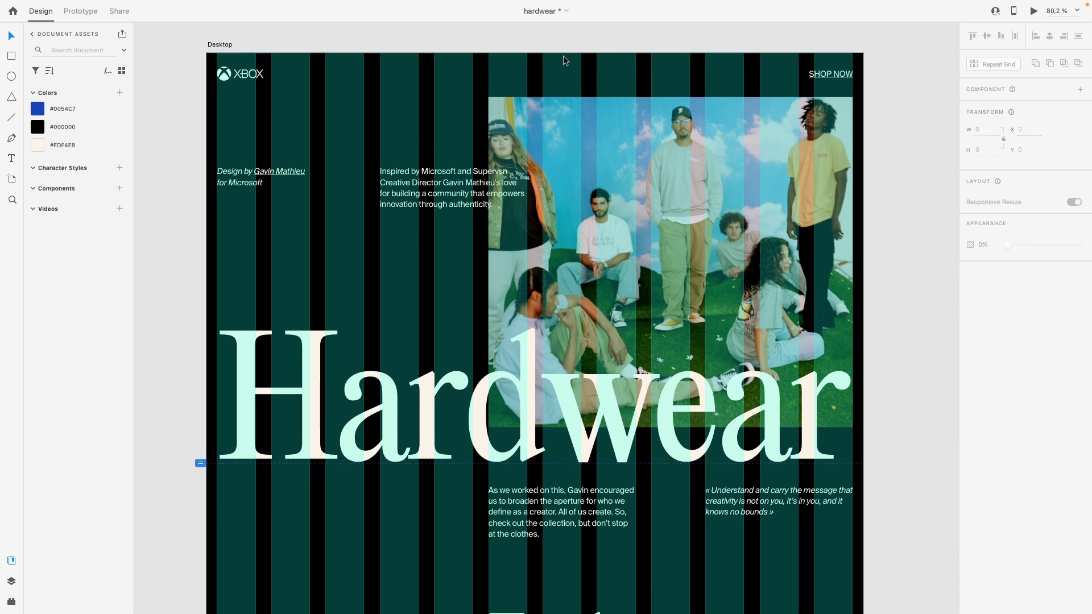
left_click(406, 201)
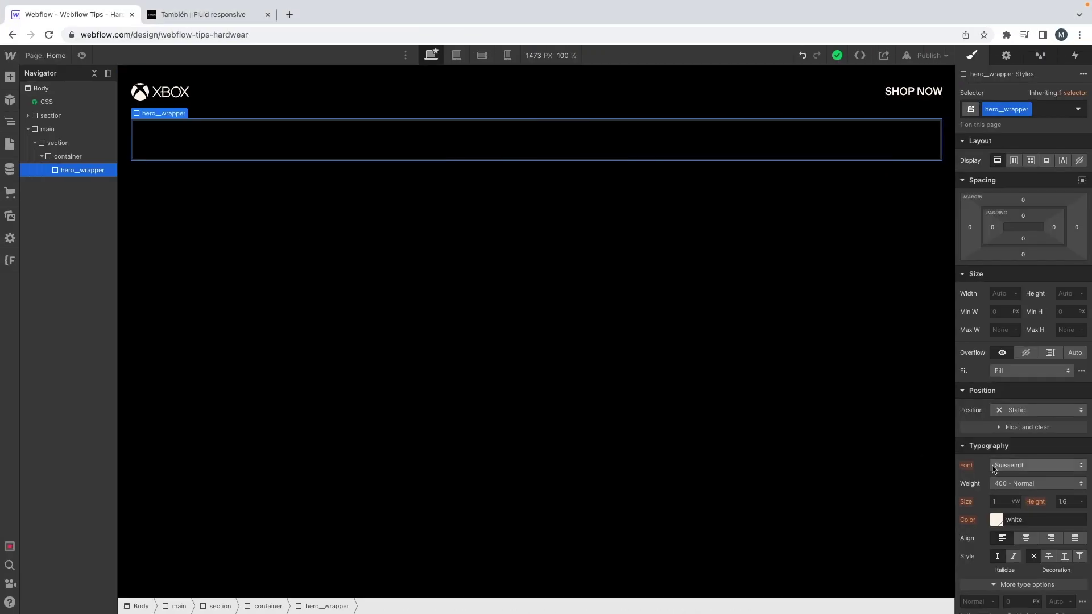
Select the top-level header section and give it the section--header combo class
left_click(40, 115)
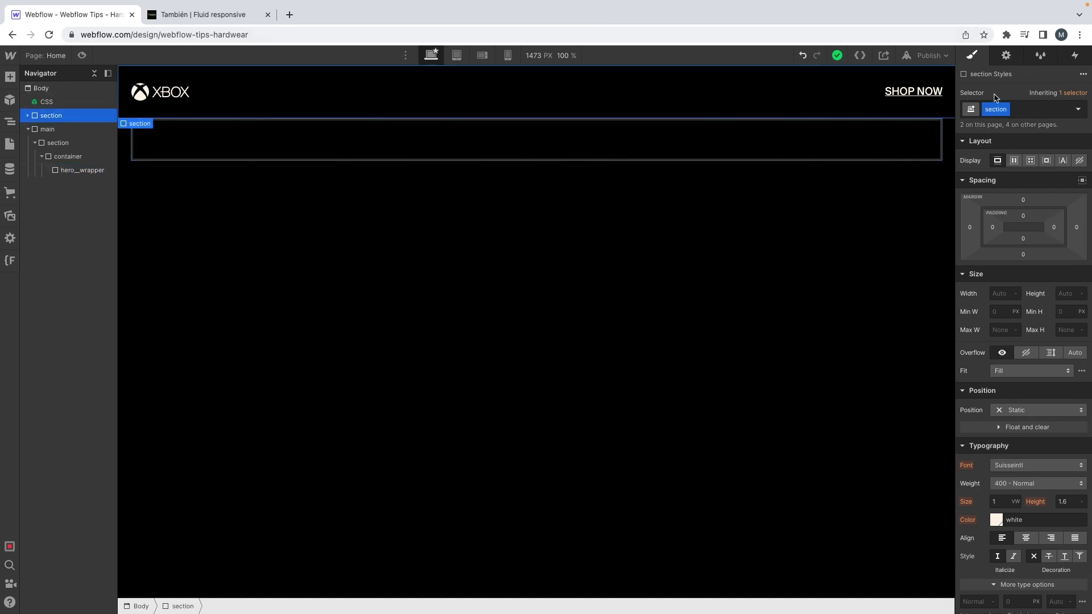
left_click(1023, 110)
type("section--header")
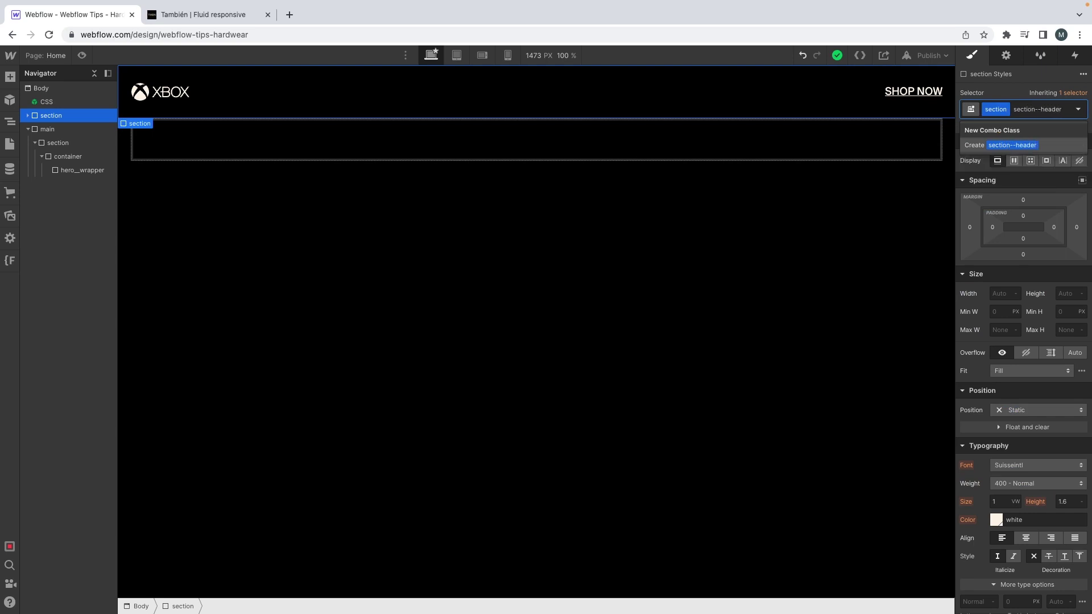
key("Return")
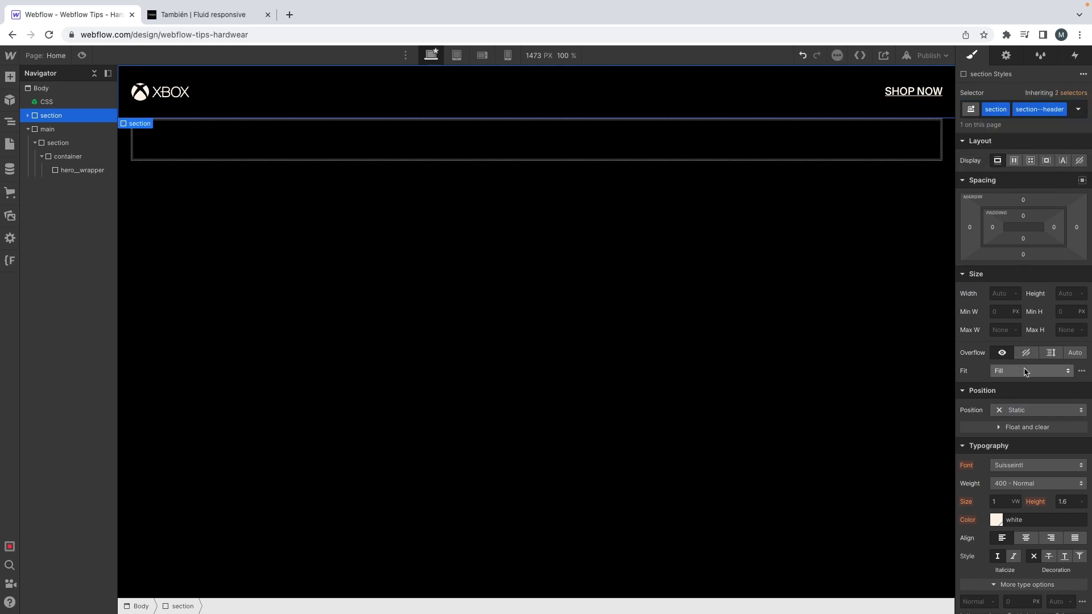
Set the header section's position to fixed and its width to 100%
left_click(1027, 411)
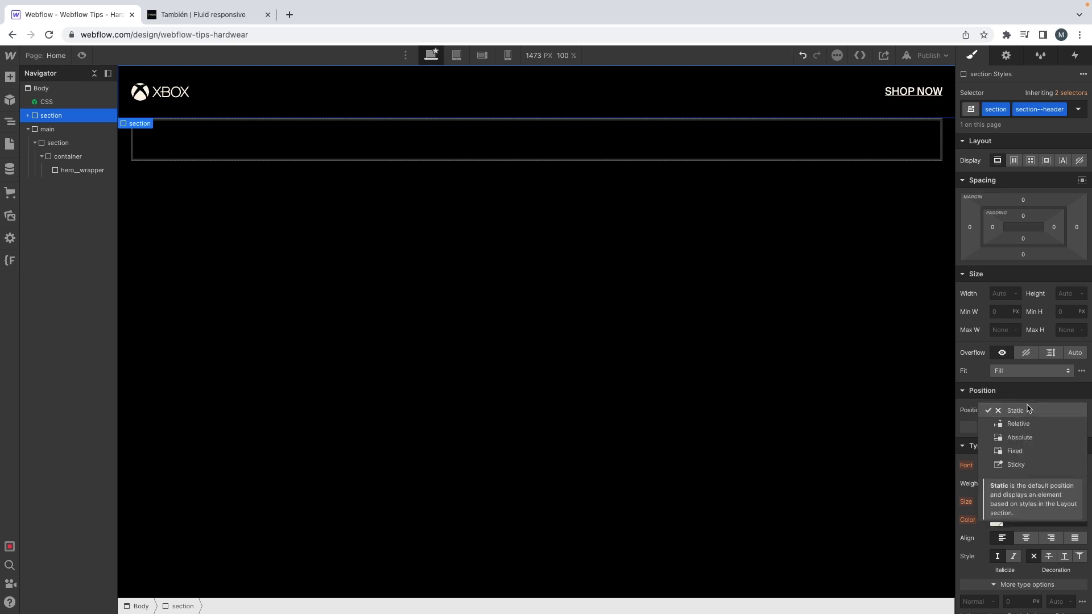
left_click(1015, 451)
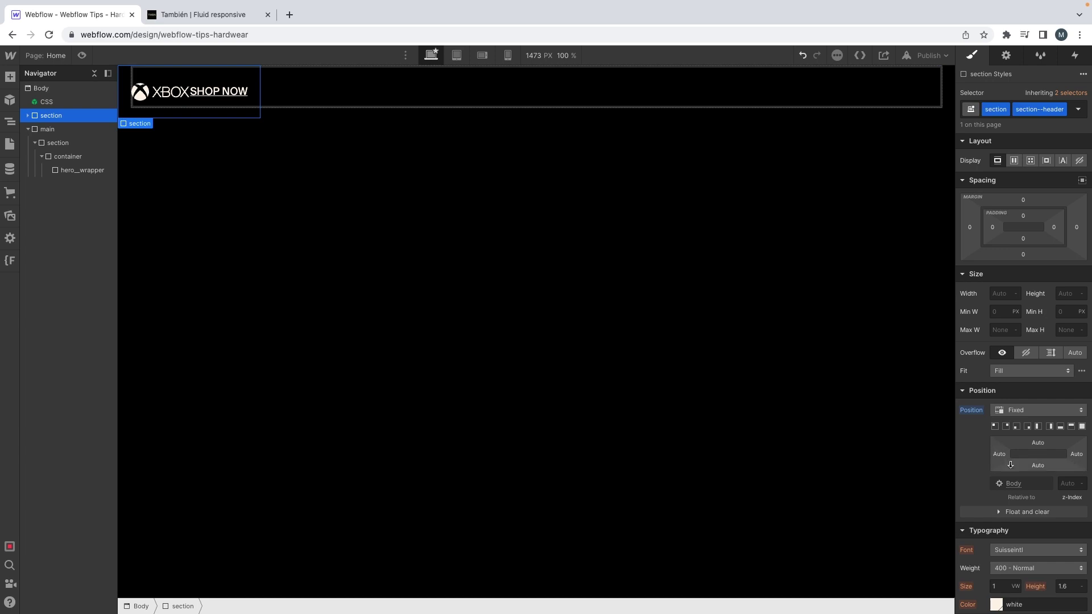
left_click(995, 293)
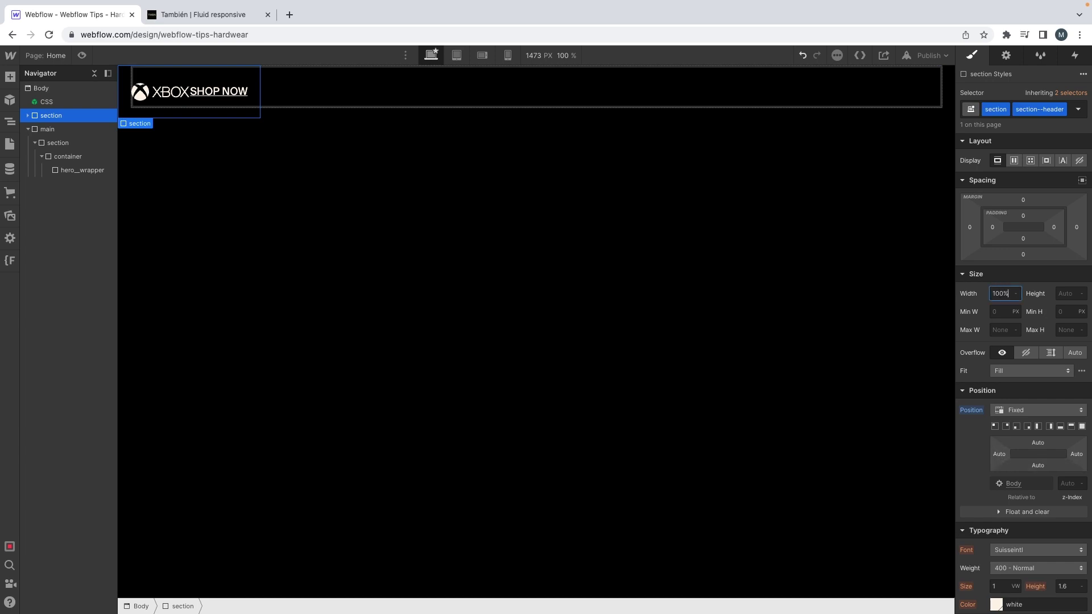
type("100%")
key("Tab")
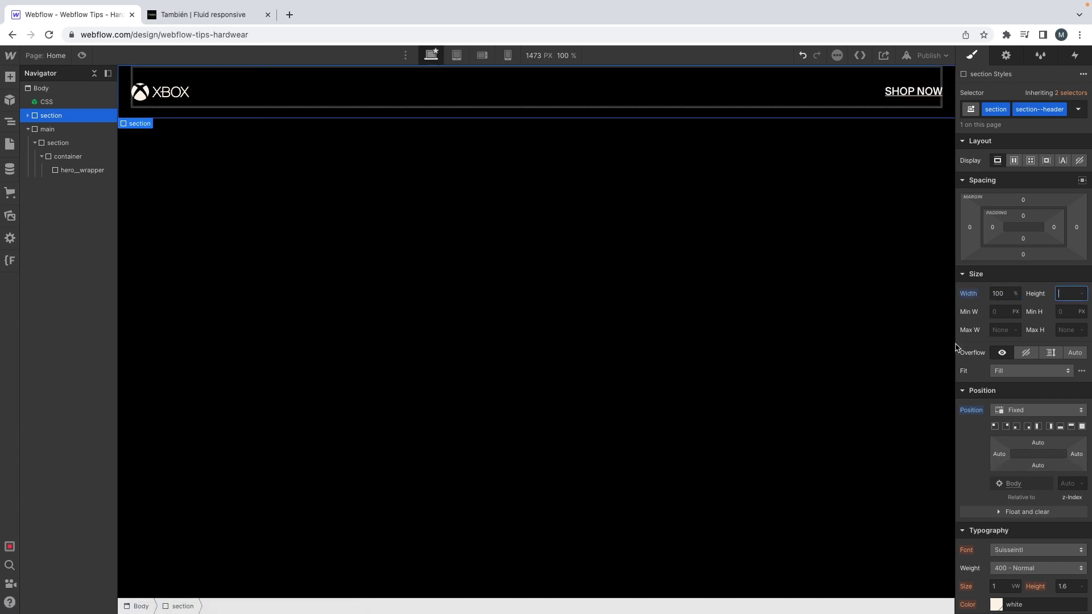
Give the header top and left offsets of 0 and switch its position to Absolute
left_click(1037, 443)
type("0")
key("Return")
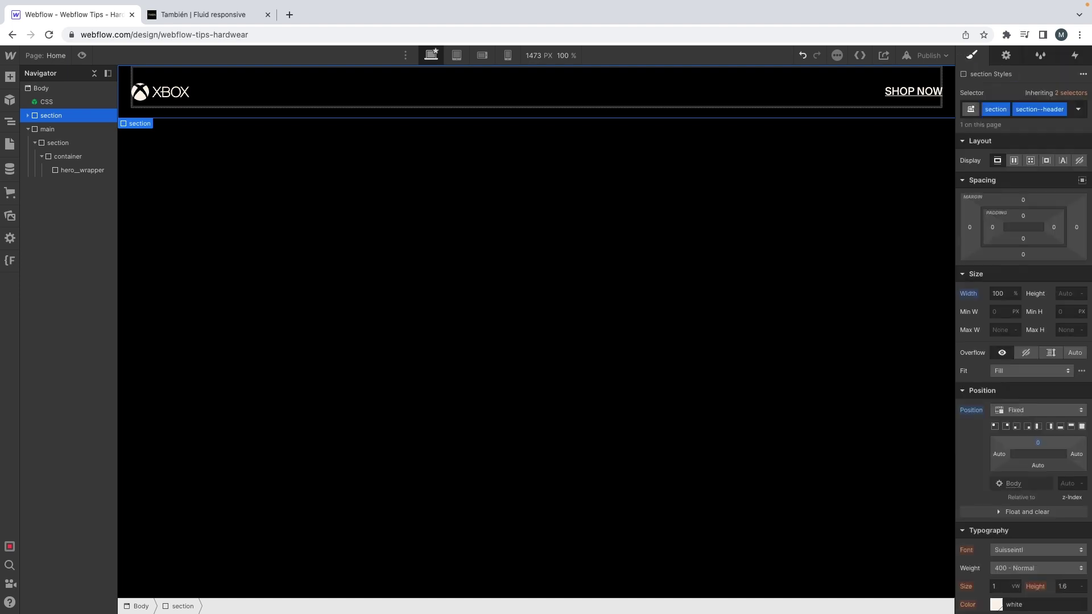
left_click(1000, 454)
type("0")
key("Return")
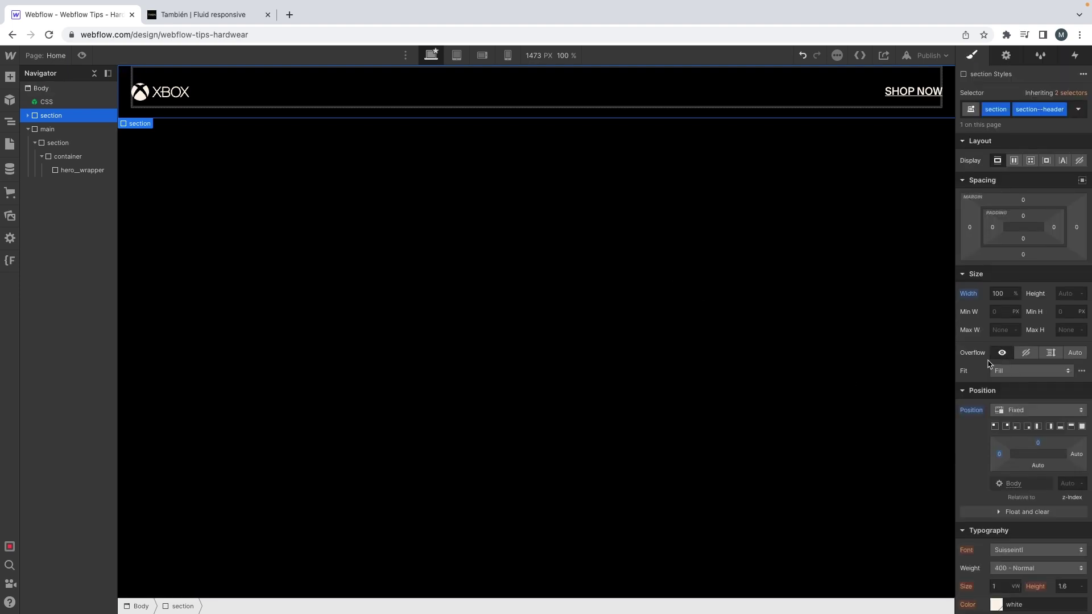
left_click(1022, 412)
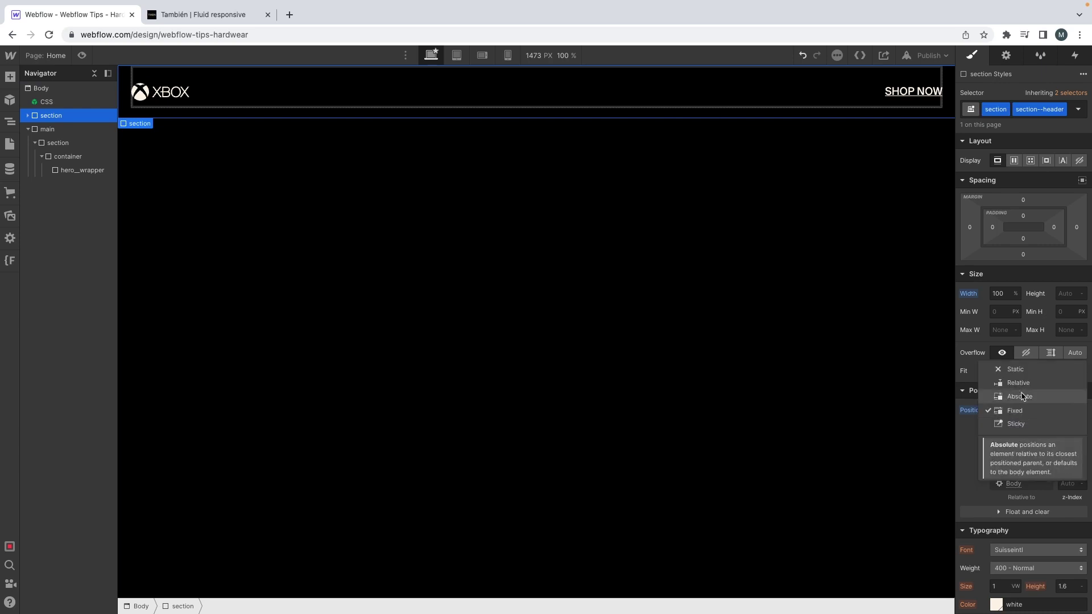
left_click(1023, 396)
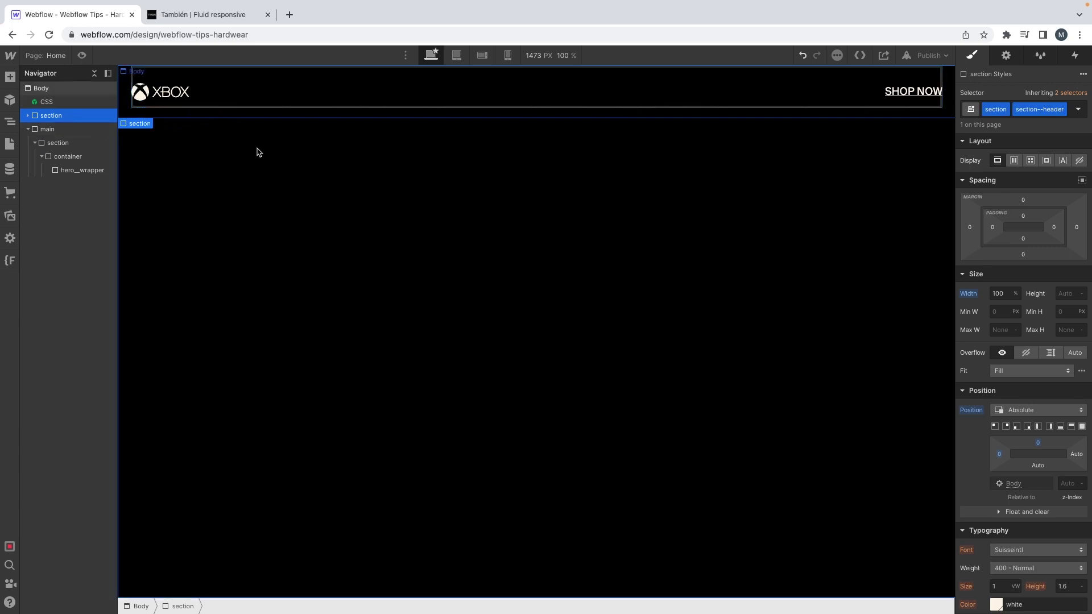
Set the hero__wrapper element's height to 100vh
left_click(64, 170)
left_click(1064, 294)
type("100vh")
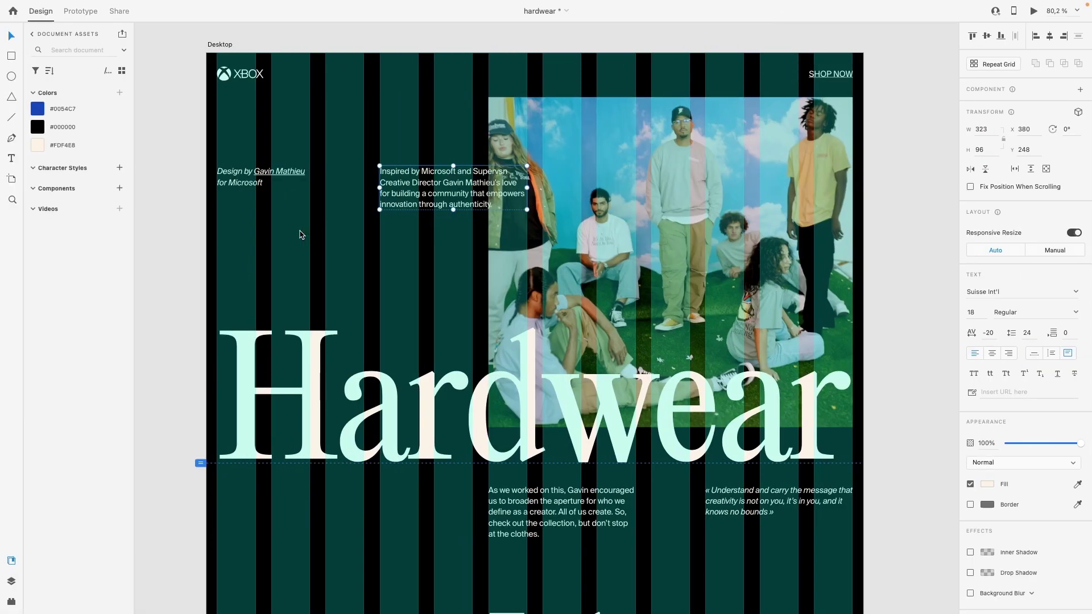
Zoom around the Adobe XD artboard to review the hero design
scroll(301, 235, "down", 3)
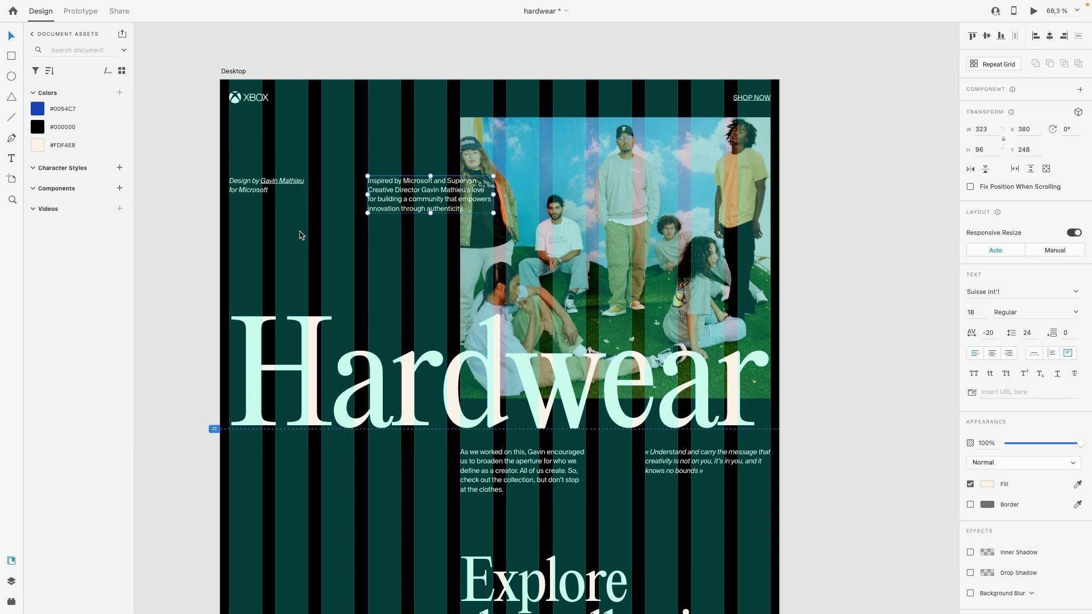
scroll(301, 234, "up", 3)
scroll(302, 236, "down", 1)
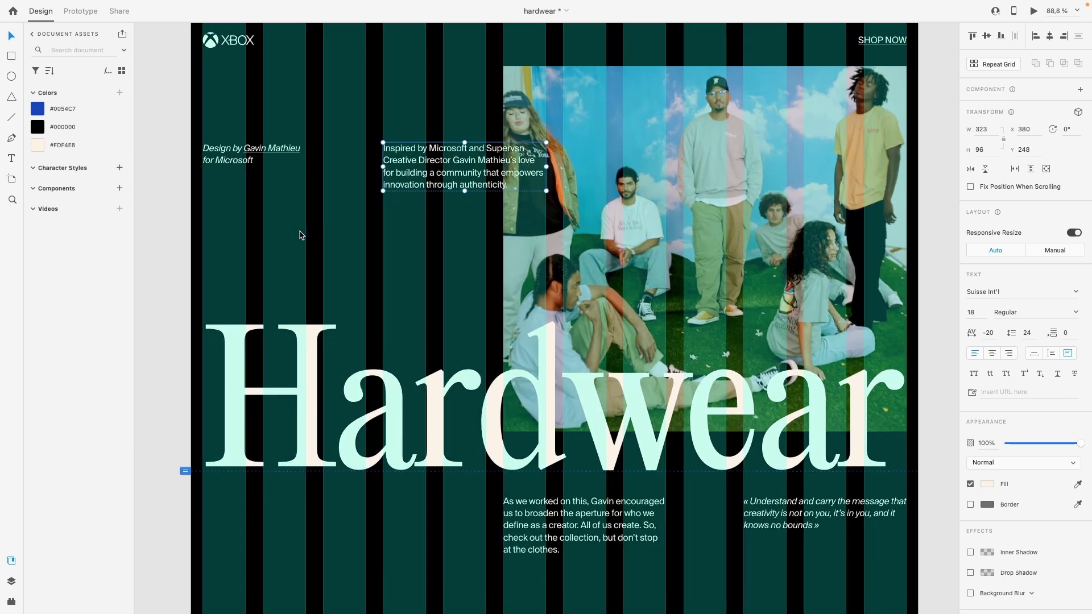
scroll(301, 236, "up", 3)
scroll(246, 178, "down", 2)
key("ctrl+shift+apostrophe")
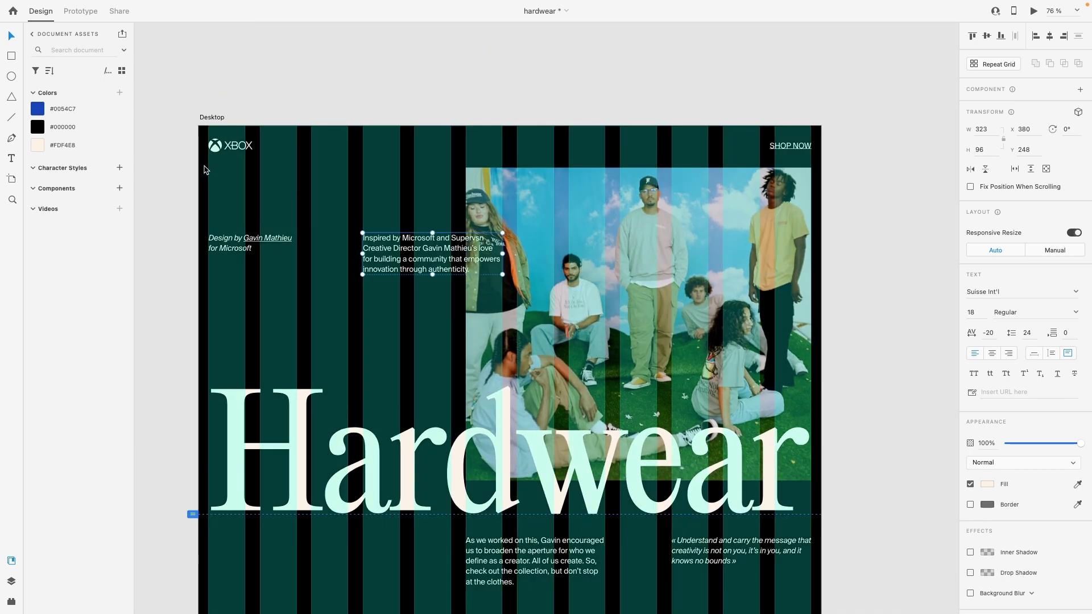
scroll(210, 171, "down", 1)
Select both intro text blocks and check the hero photo's 799 × 724 size at x 618, y 97
left_click(209, 169)
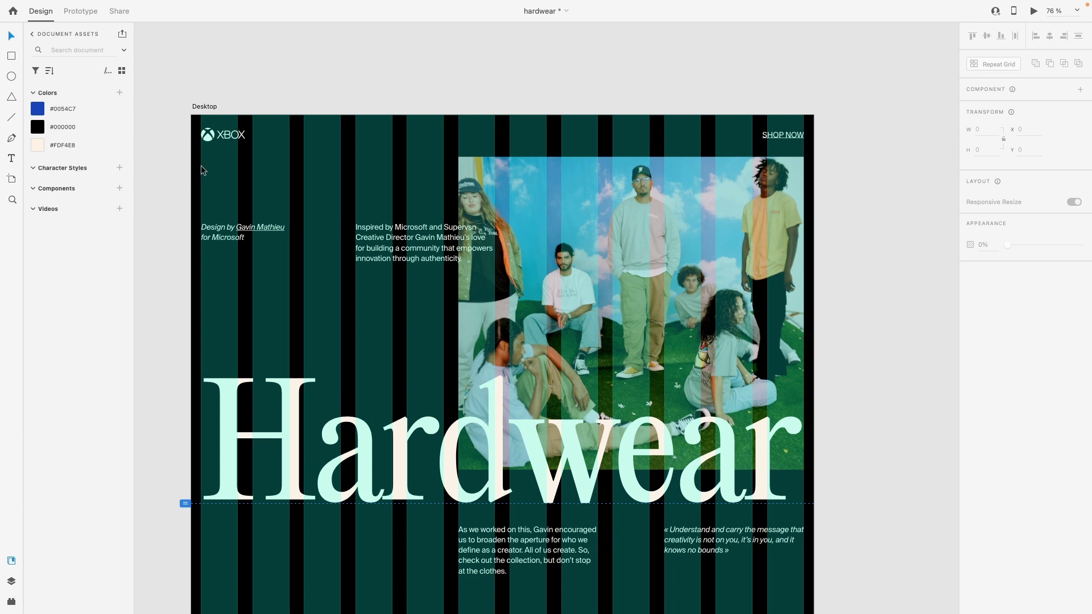
left_click_drag(208, 200, 384, 273)
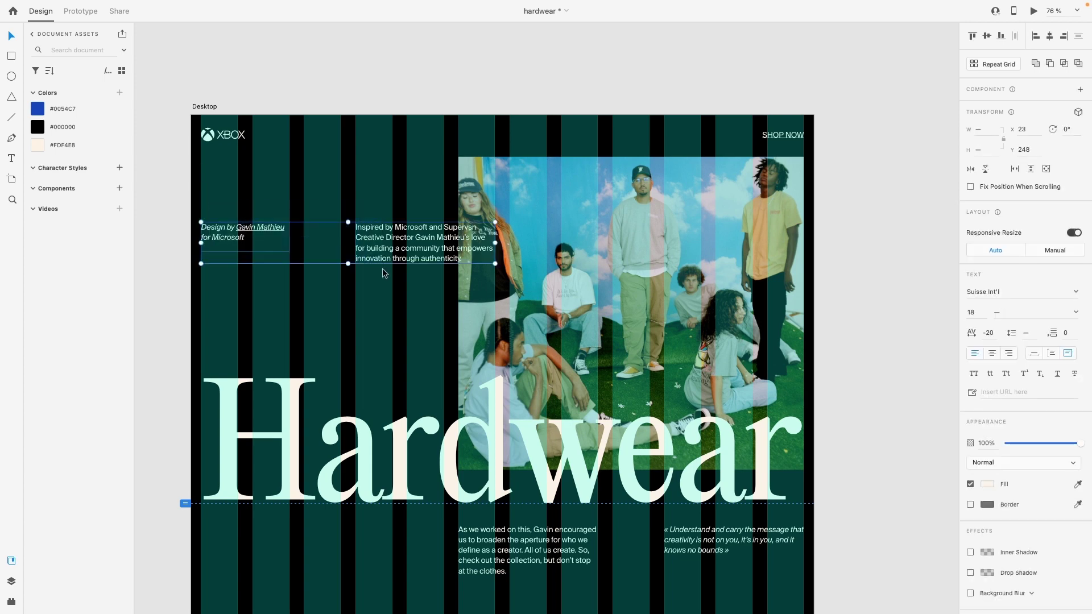
left_click(538, 163)
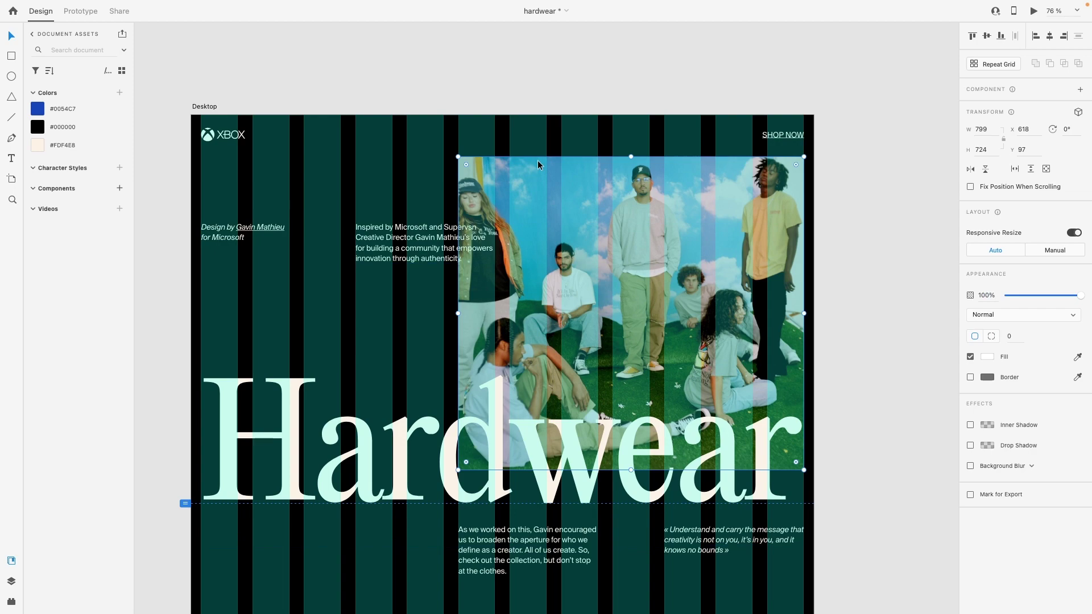
key("ctrl+Right")
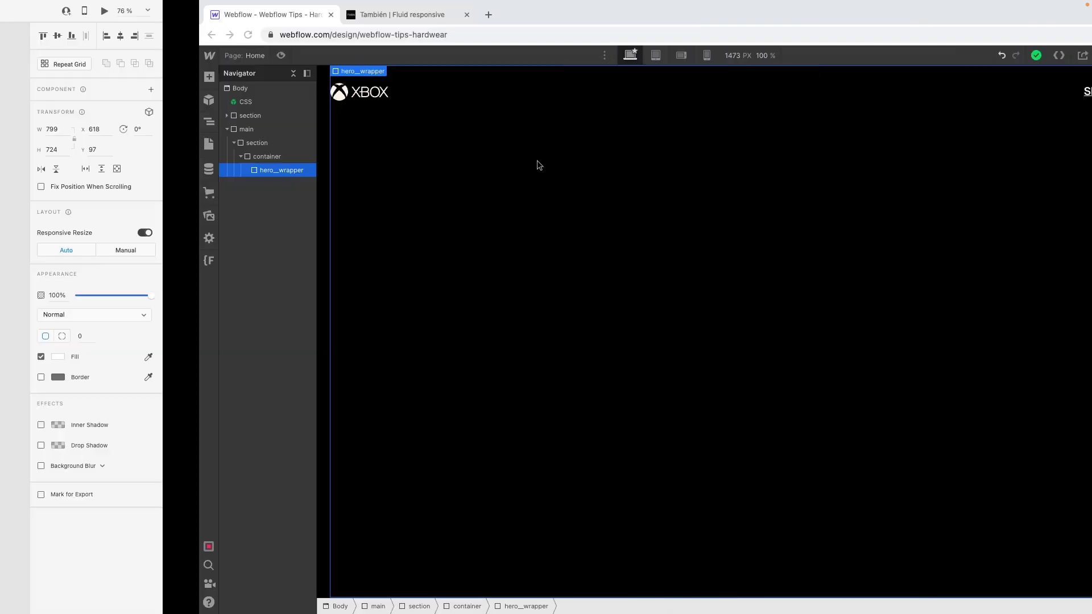
Add a Div Block inside hero__wrapper with the class hero__row-wrapper
key("ctrl+e")
type("div")
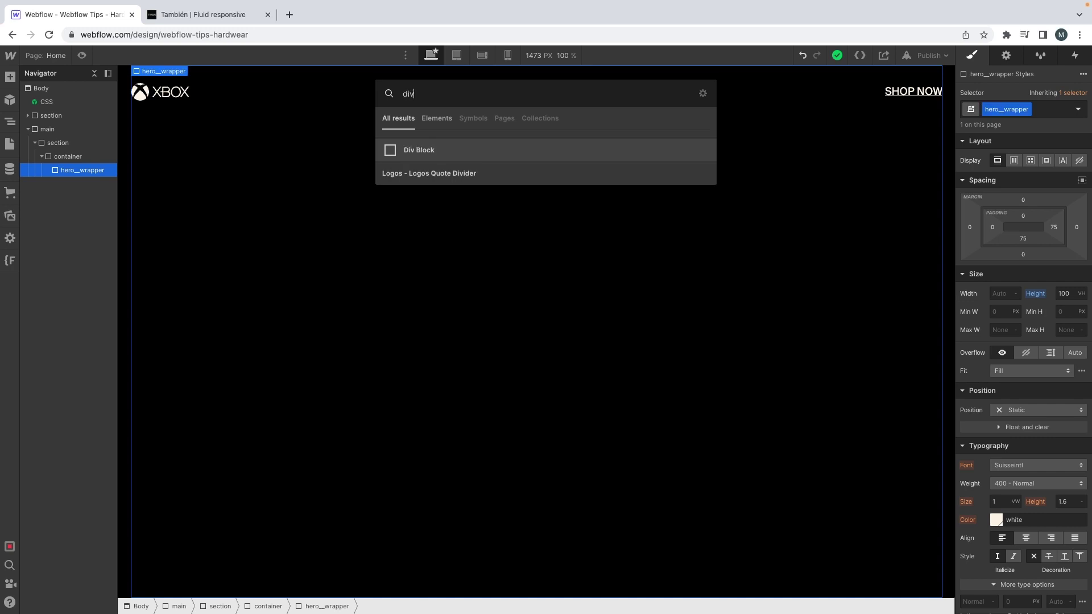
key("Return")
key("Return")
type("hero__")
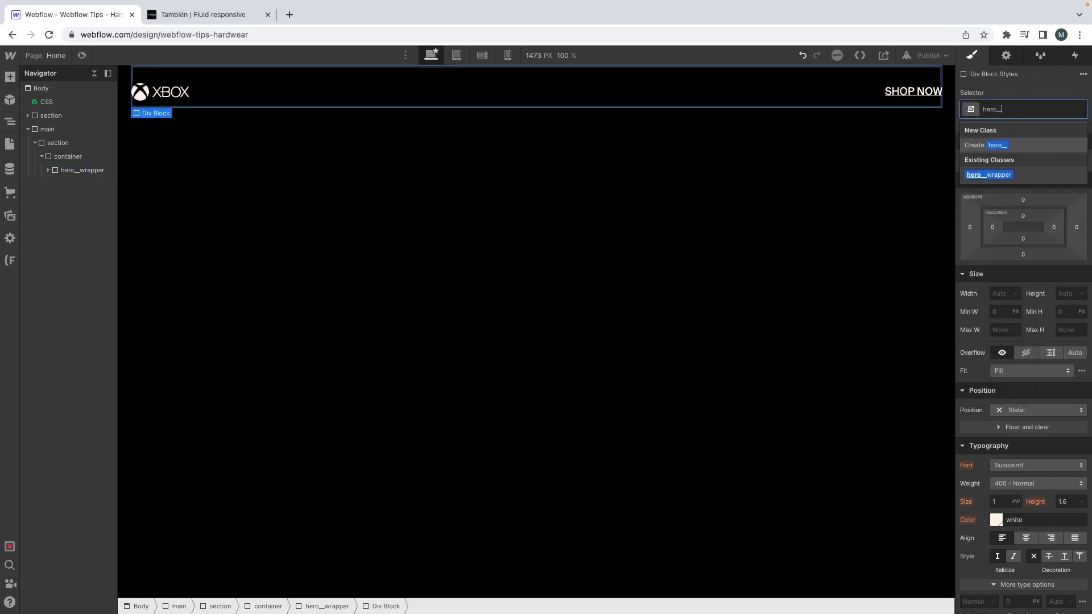
type("te")
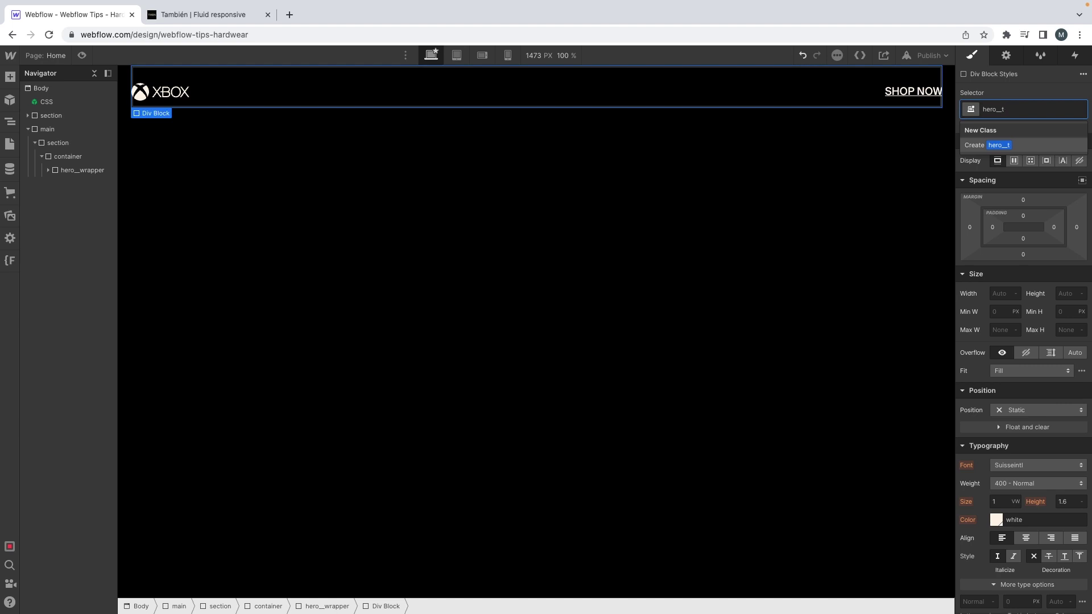
key("BackSpace")
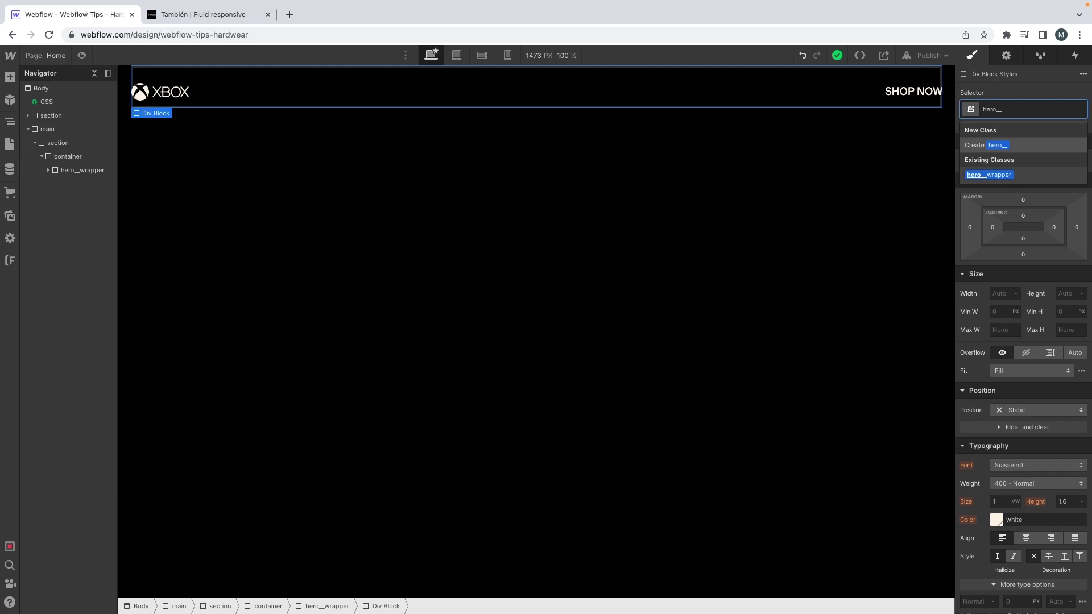
type("row-wrapper")
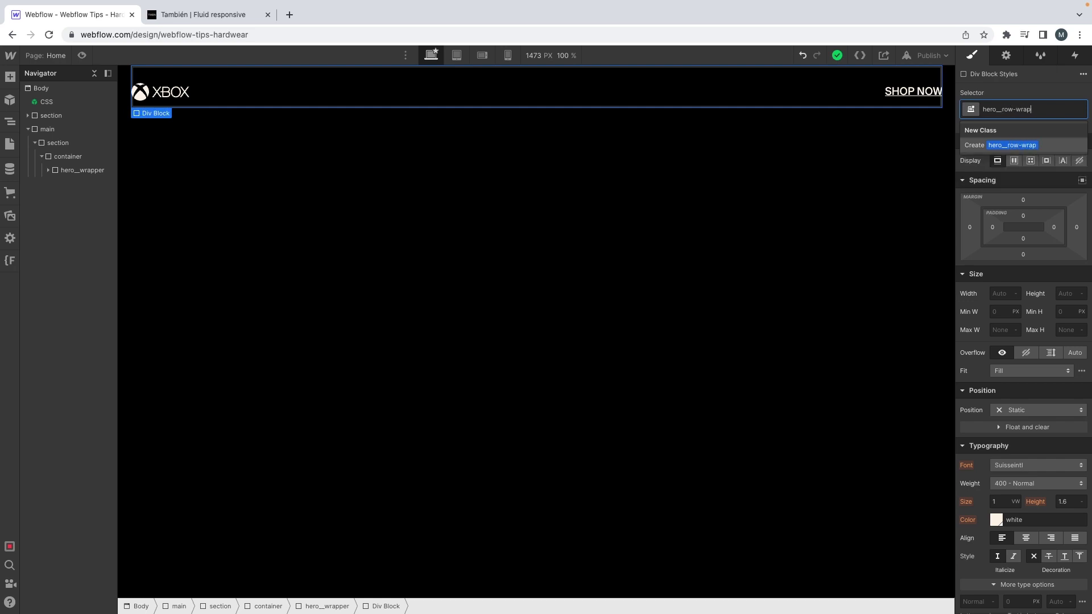
key("Return")
left_click(48, 170)
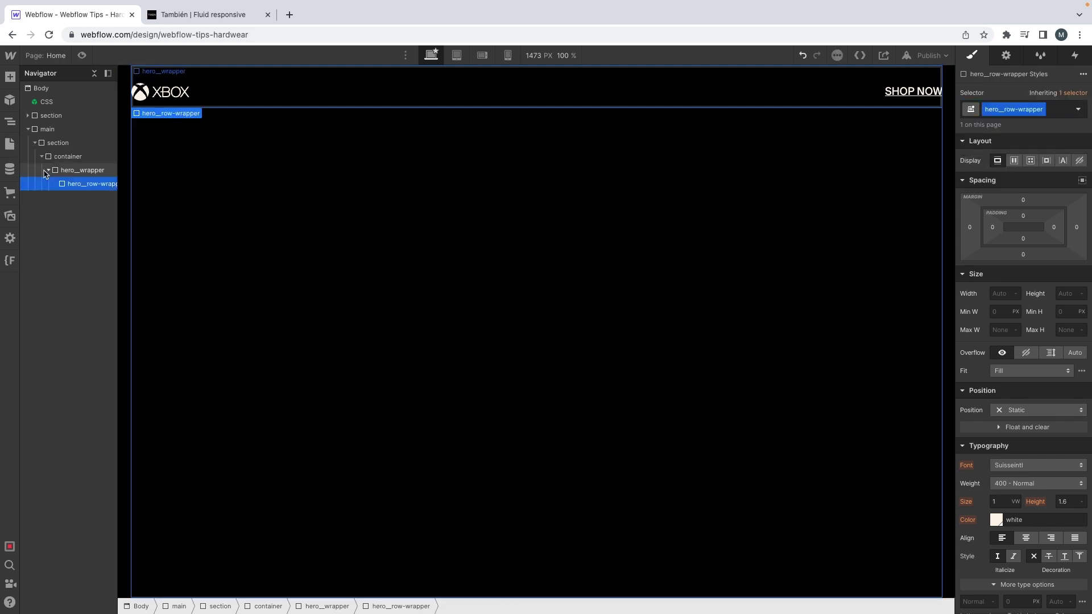
Undo an accidental Grid, then add a div with the row class inside hero__row-wrapper
key("super+e")
type("rid")
key("Return")
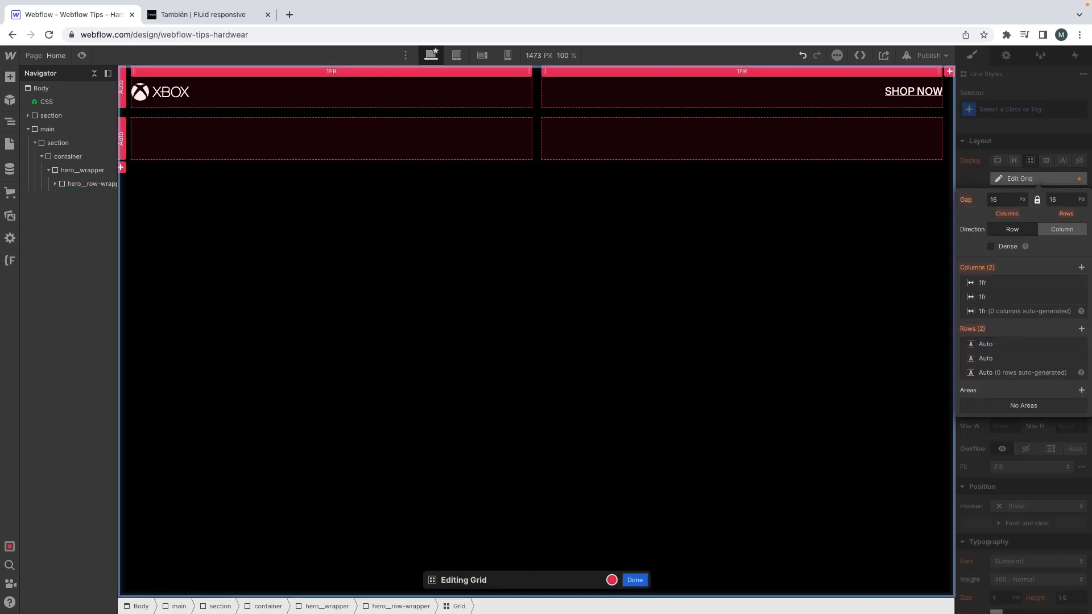
key("super+z")
left_click(67, 184)
key("super+e")
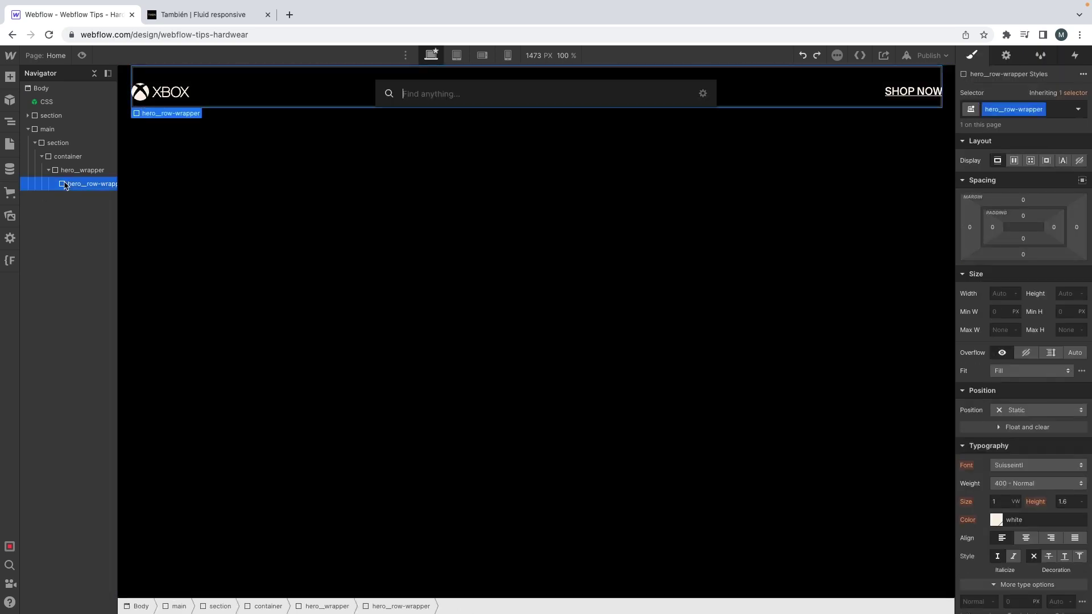
type("div")
key("Return")
key("super+Return")
type("row")
key("Return")
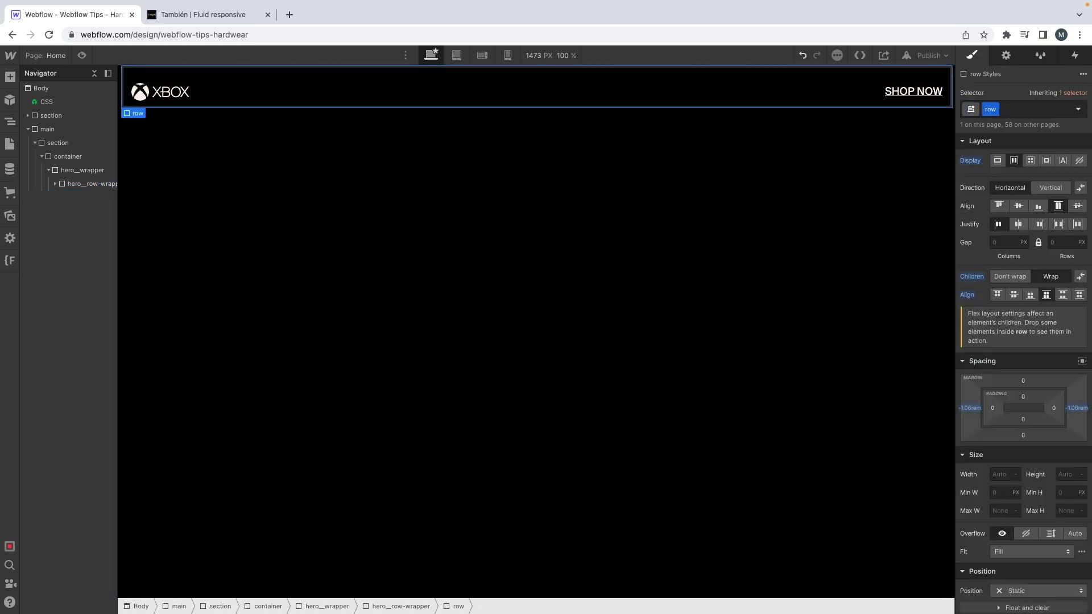
Add a div with the col class inside the row div
left_click(59, 184)
key("super+e")
type("div")
key("Return")
key("super+Return")
type("col")
key("Return")
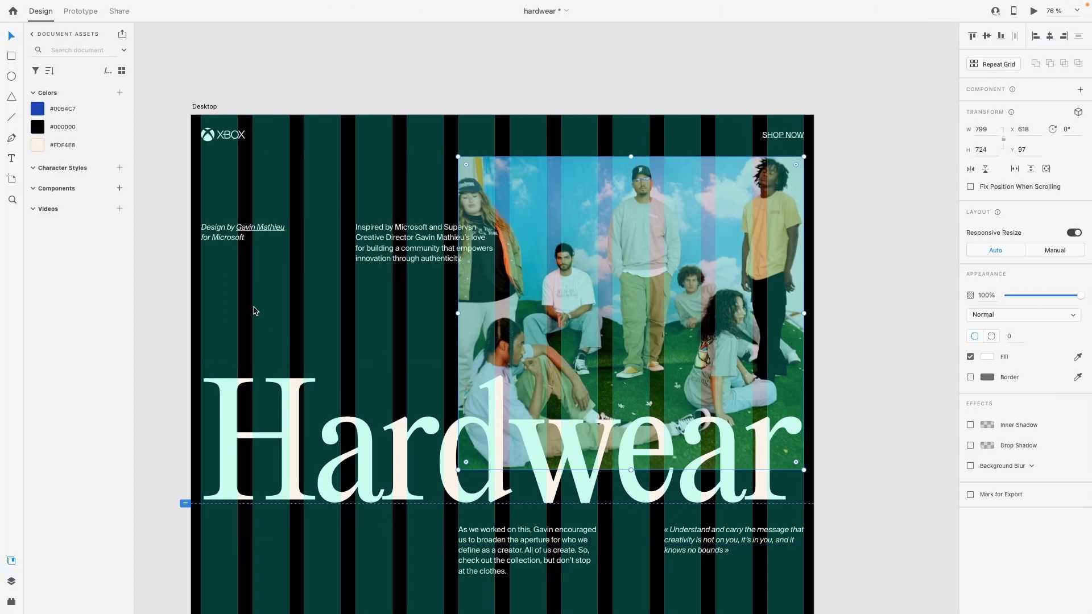
Measure the 204 × 68 designer-credit text in XD, then select row in Webflow's Navigator
scroll(254, 310, "up", 5)
left_click_drag(175, 166, 383, 310)
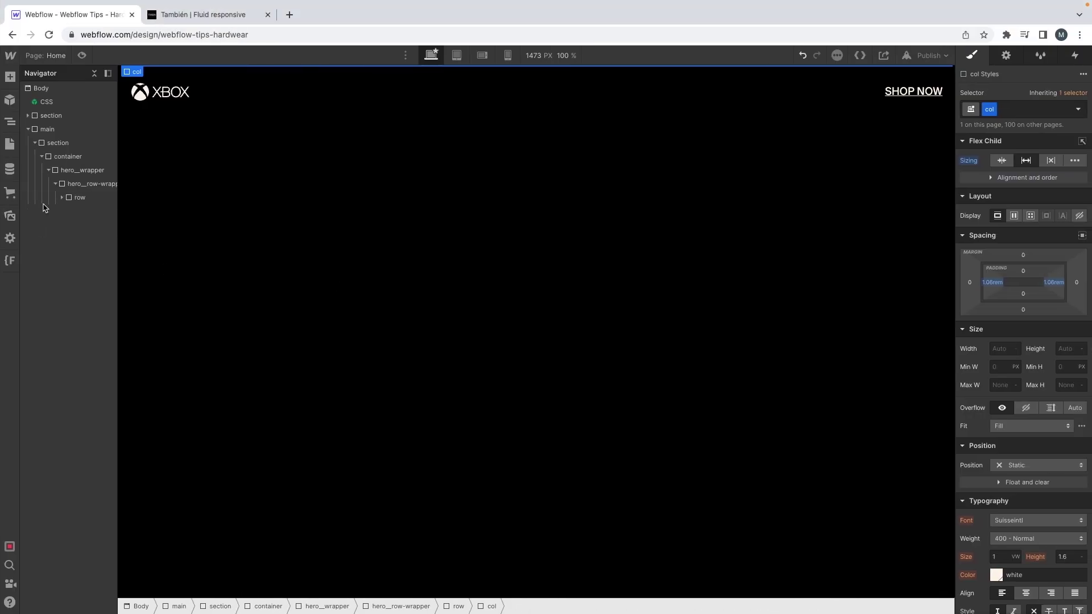
left_click(65, 199)
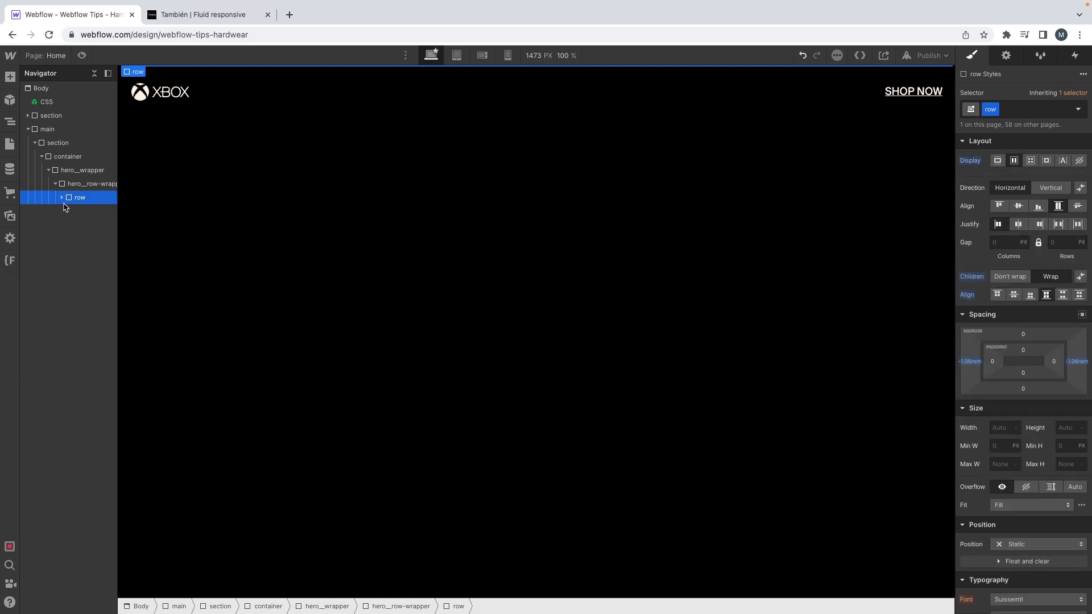
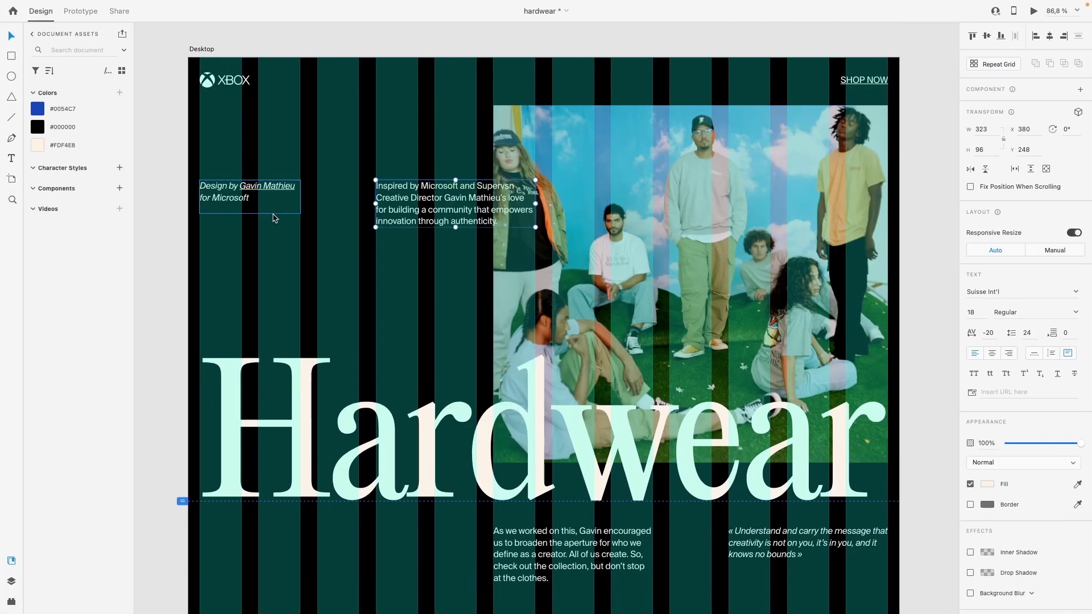
Check the credit line in XD, then move the Lorem ipsum paragraph into the second column
left_click(268, 201)
double_click(268, 201)
key("ctrl+c")
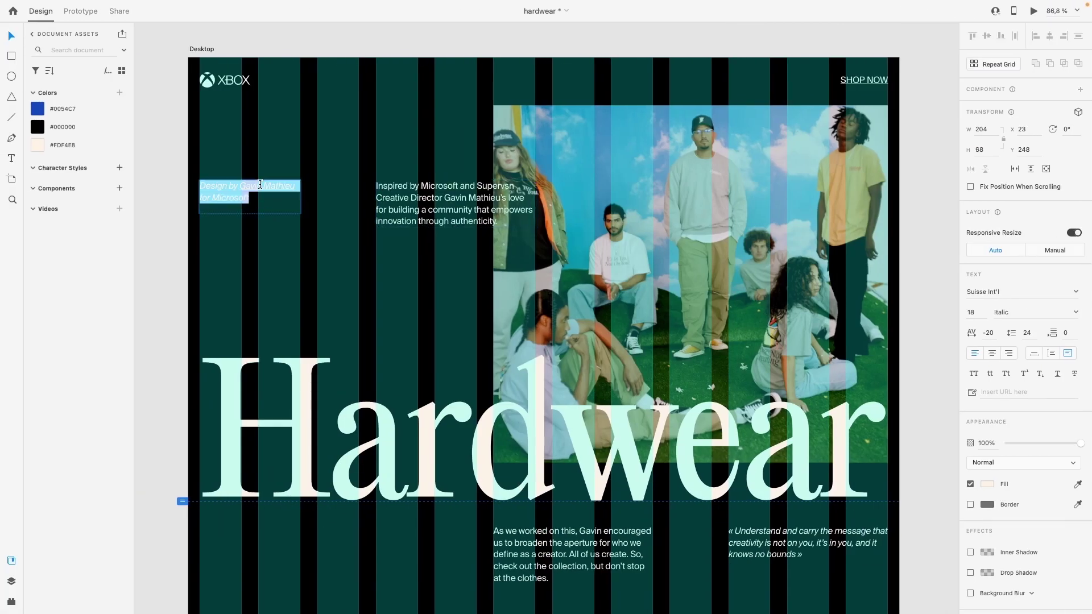
key("ctrl+Right")
left_click(257, 234)
left_click_drag(100, 227, 95, 213)
Add a Heading 1 with the pasted credit, breaking 'for Microsoft' onto a second line as a span
left_click(94, 212)
key("super+e")
type("hea")
key("Return")
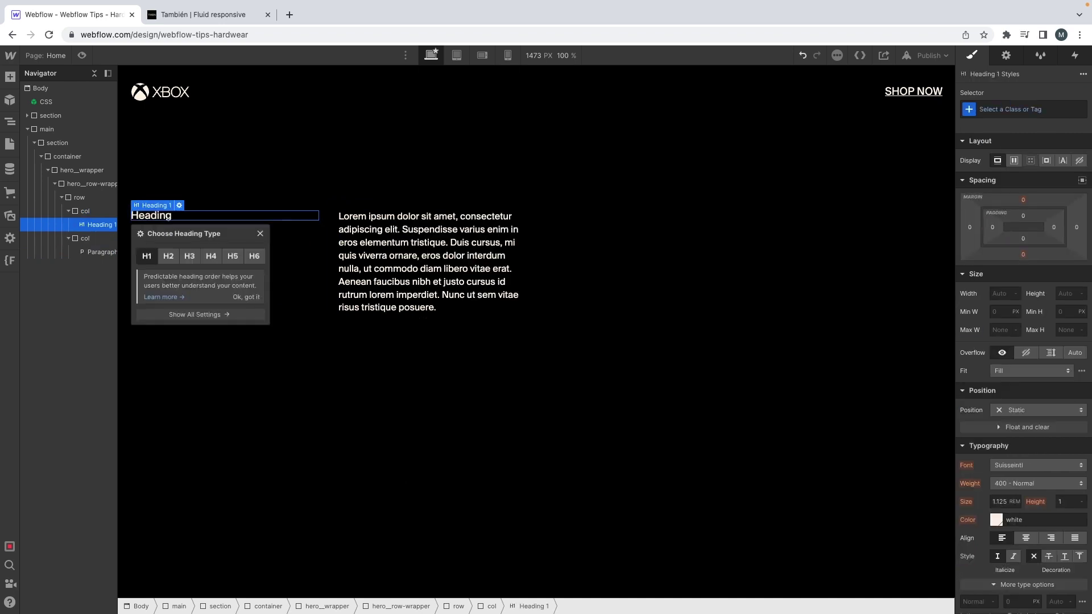
double_click(165, 216)
key("ctrl+v")
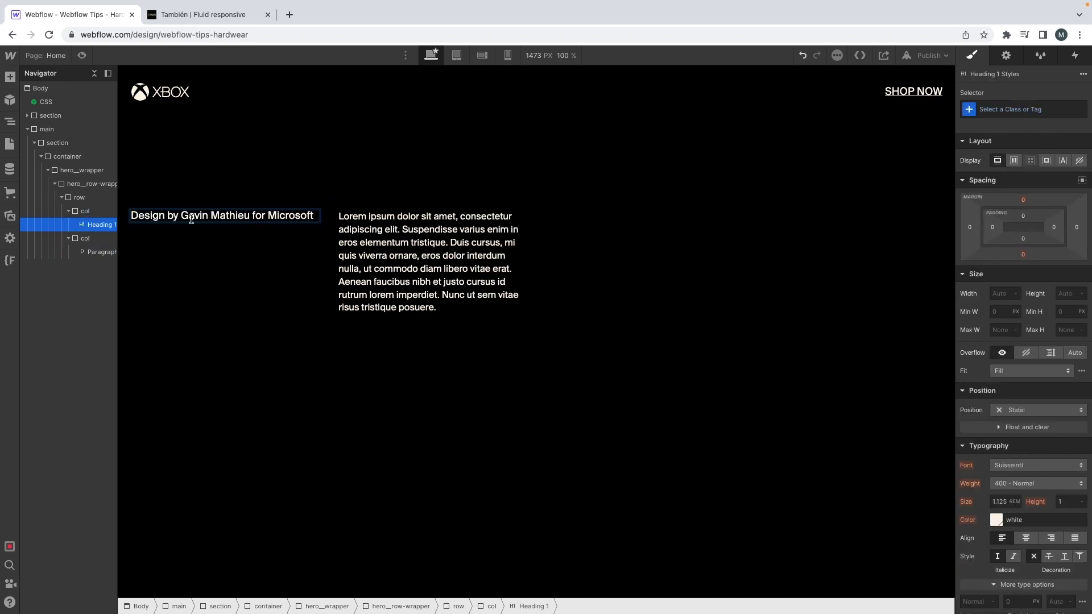
left_click(271, 216)
key("shift+Return")
key("shift+End")
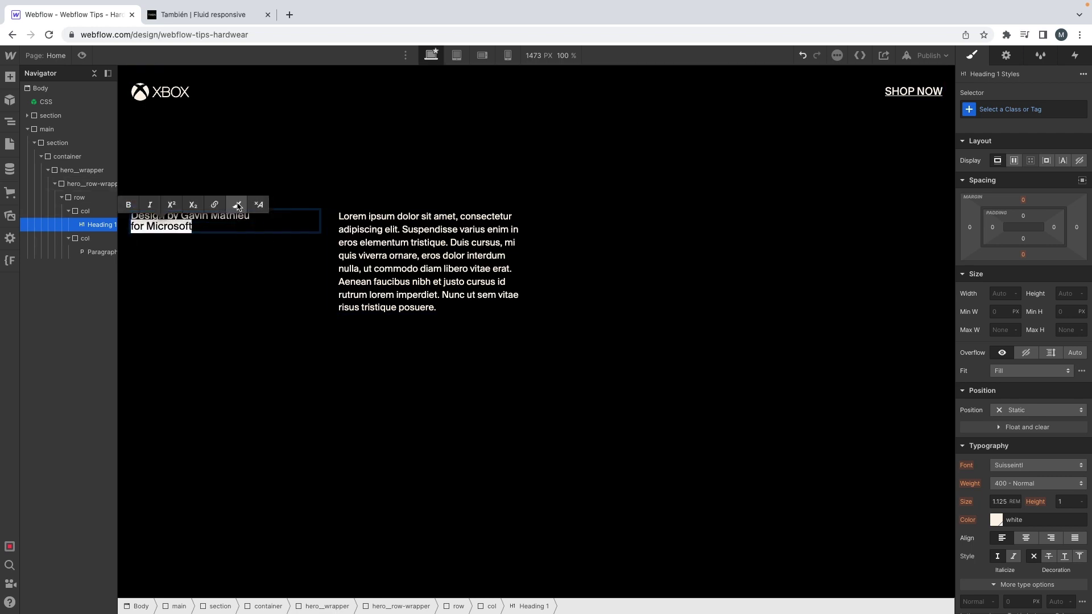
left_click(237, 204)
Give the heading the class hero__heading
left_click(88, 223)
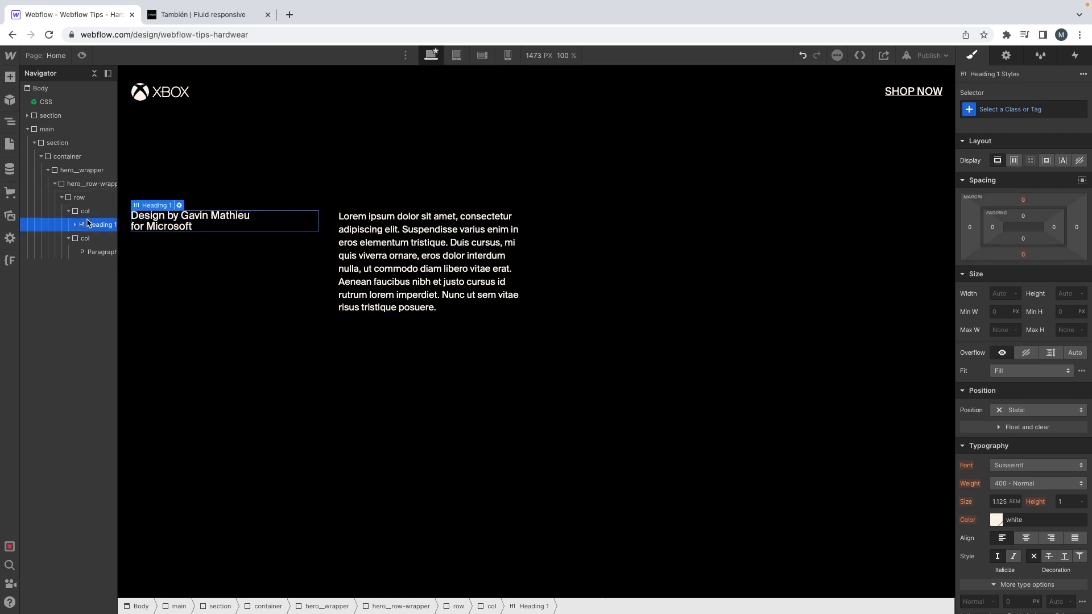
key("ctrl+Return")
type("hero")
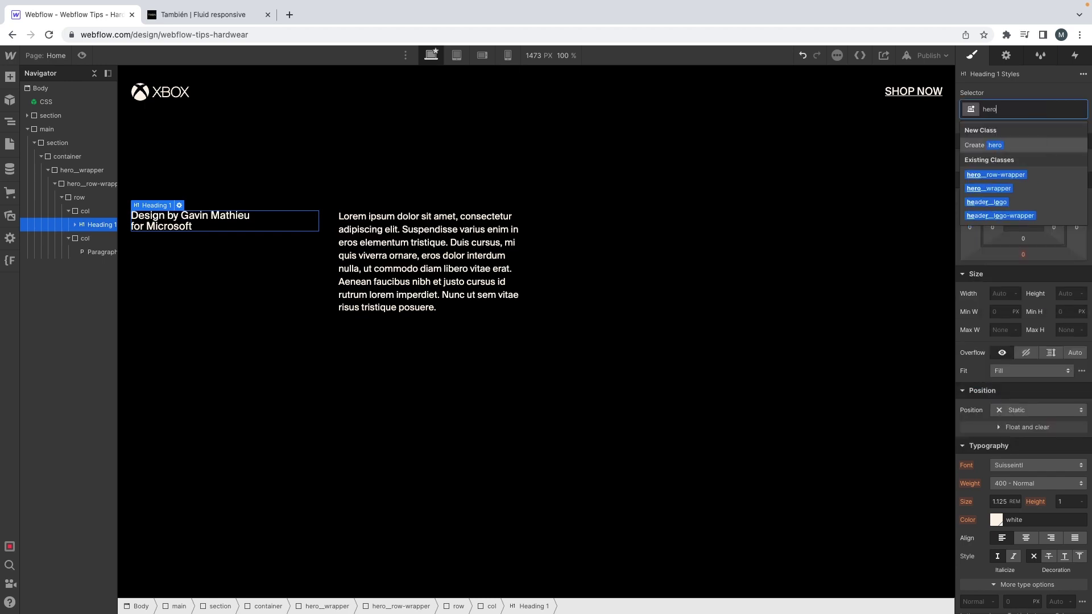
type("__heading")
key("Return")
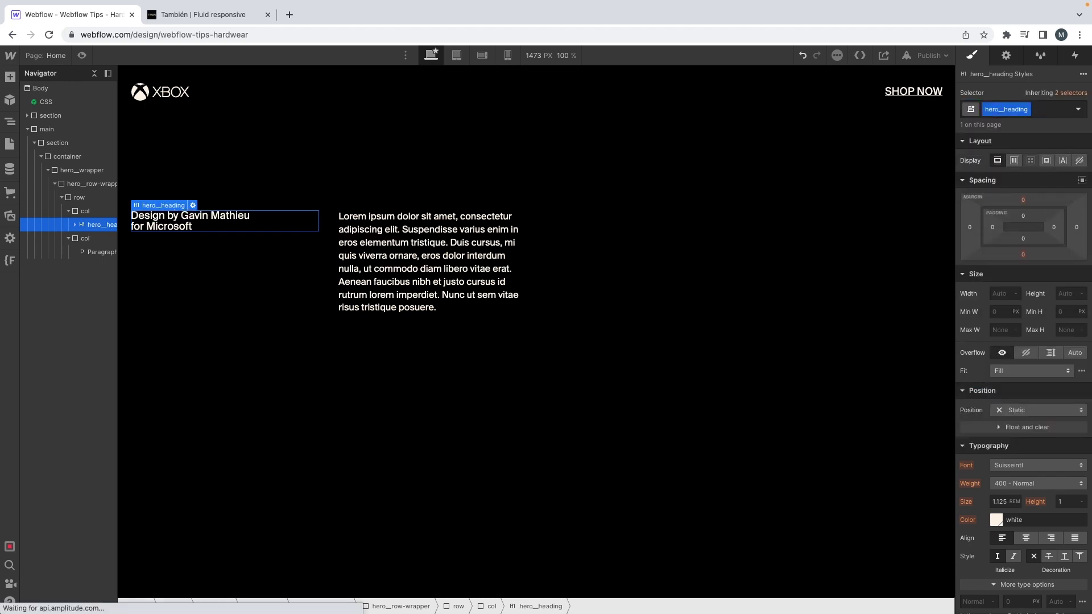
Class the 'for Microsoft' span text--italic and set it to italic
left_click(75, 225)
left_click(96, 239)
key("ctrl+Return")
type("hero__heading")
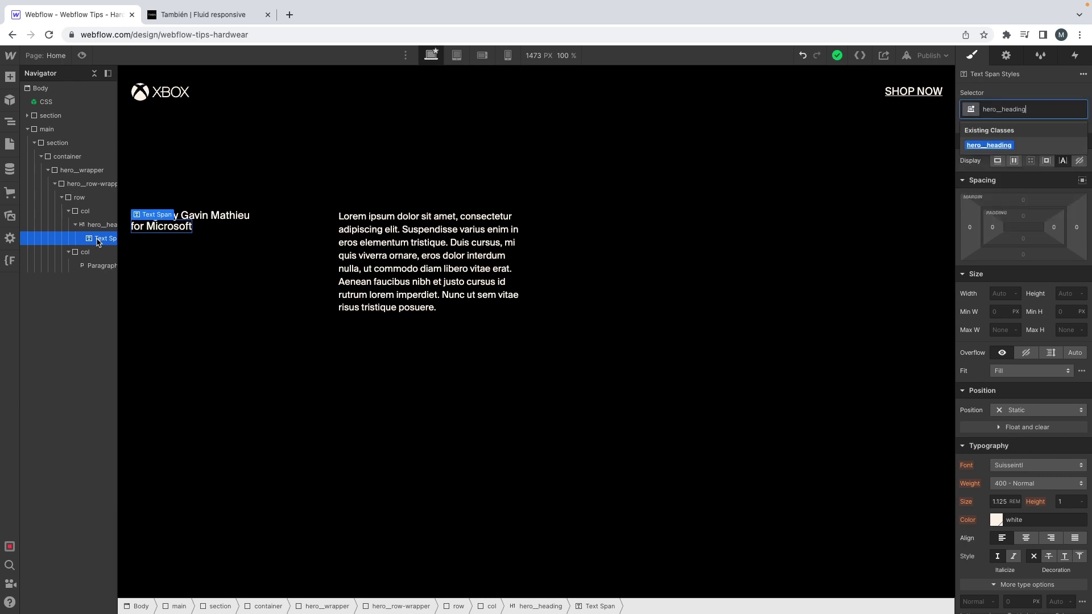
key("ctrl+a")
type("t")
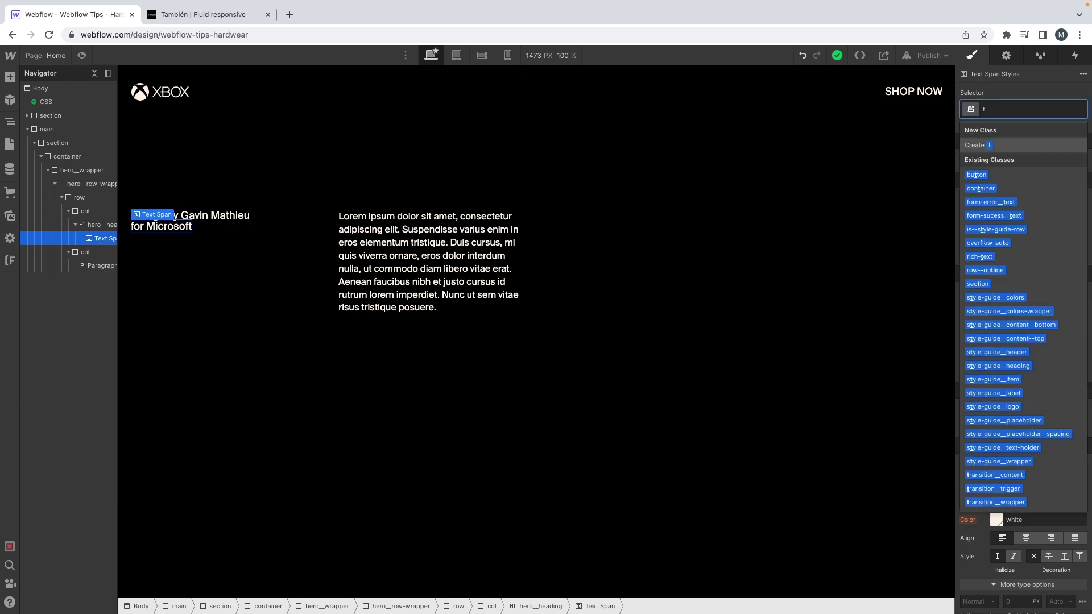
key("BackSpace")
type("he")
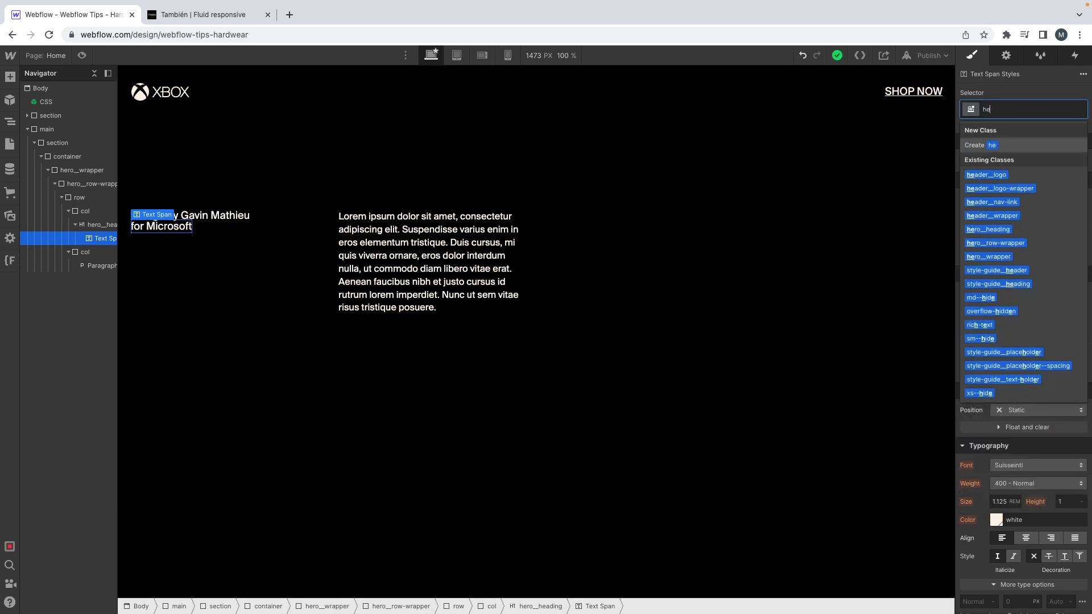
key("BackSpace")
key("BackSpace")
type("text--itali")
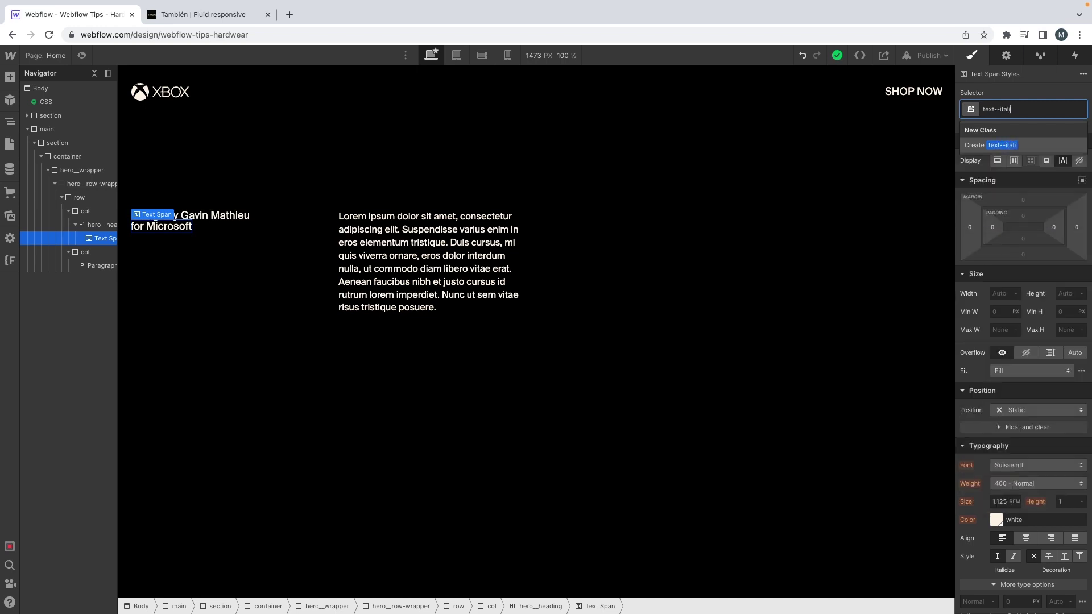
type("c")
key("Return")
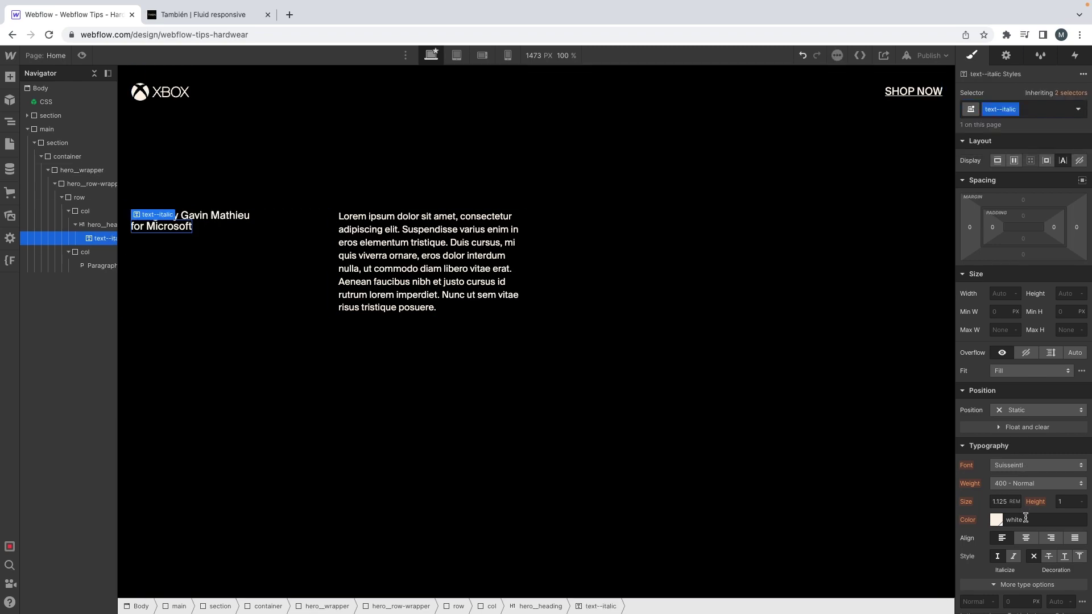
scroll(1029, 531, "down", 1)
left_click(1014, 529)
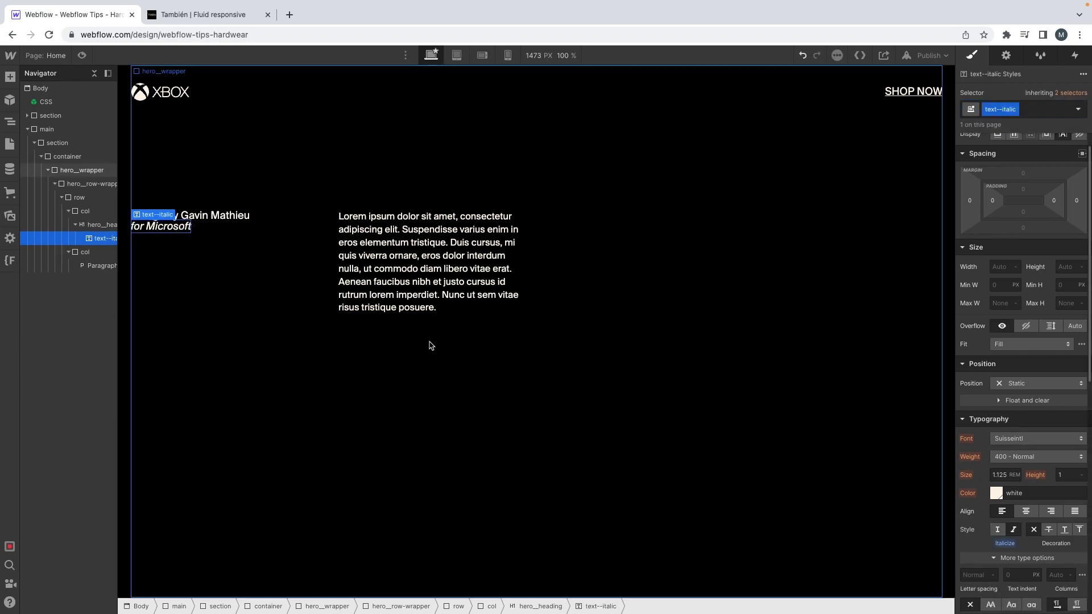
Replace the Lorem ipsum paragraph with the brand statement copied from the XD design
key("ctrl+Left")
double_click(455, 217)
key("ctrl+c")
key("ctrl+Right")
double_click(466, 240)
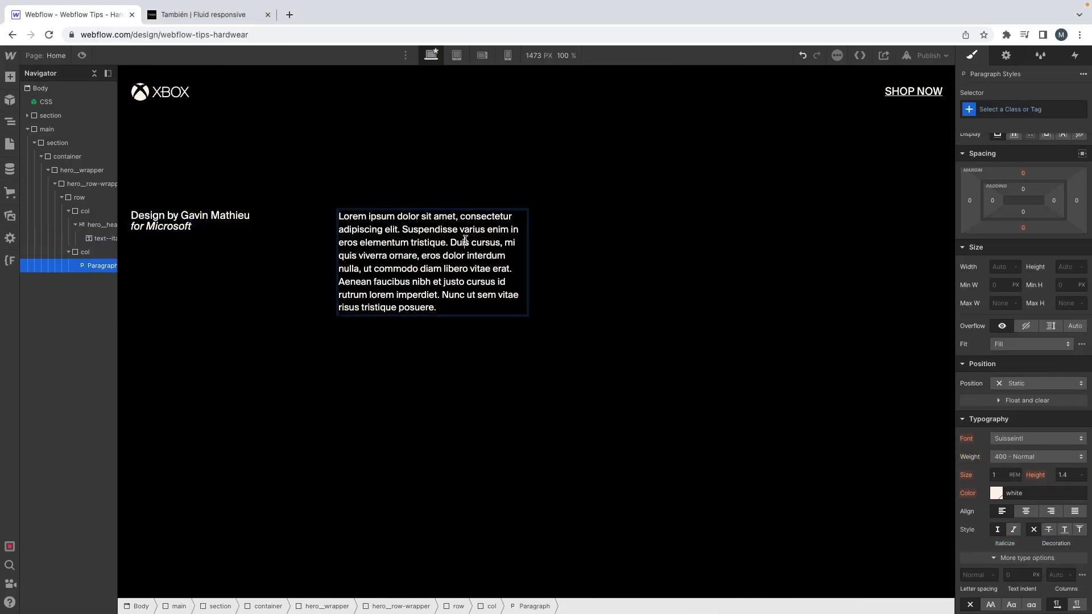
key("ctrl+a")
key("ctrl+v")
key("Escape")
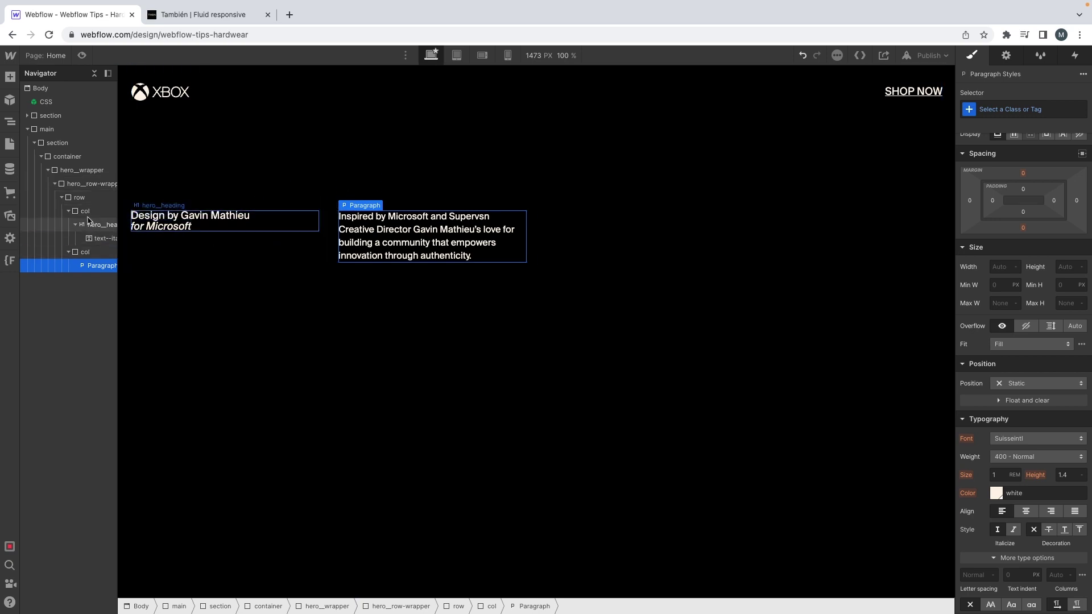
Collapse the row and select the hero__row-wrapper block
left_click(61, 198)
left_click(71, 188)
key("ctrl+e")
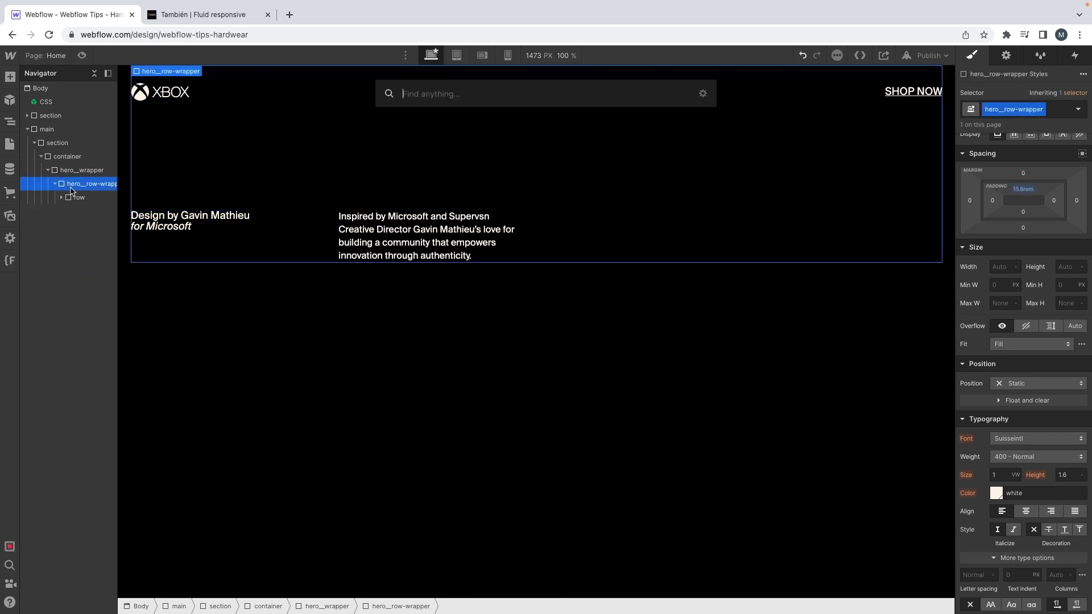
Add a Div Block classed hero__image-wrapper inside hero__row-wrapper
type("div")
key("Return")
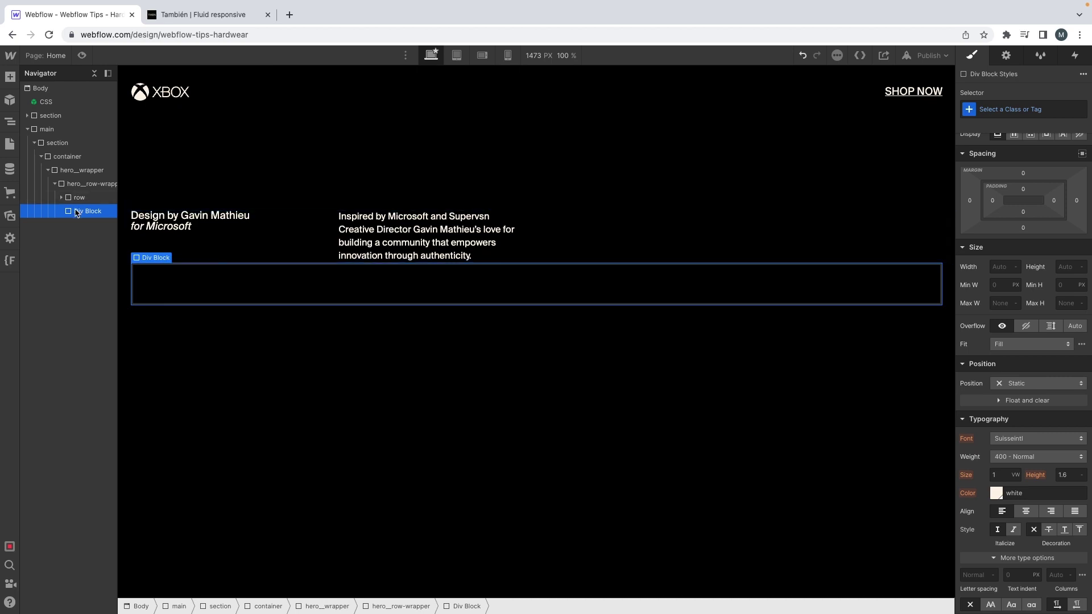
key("ctrl+Return")
type("heri")
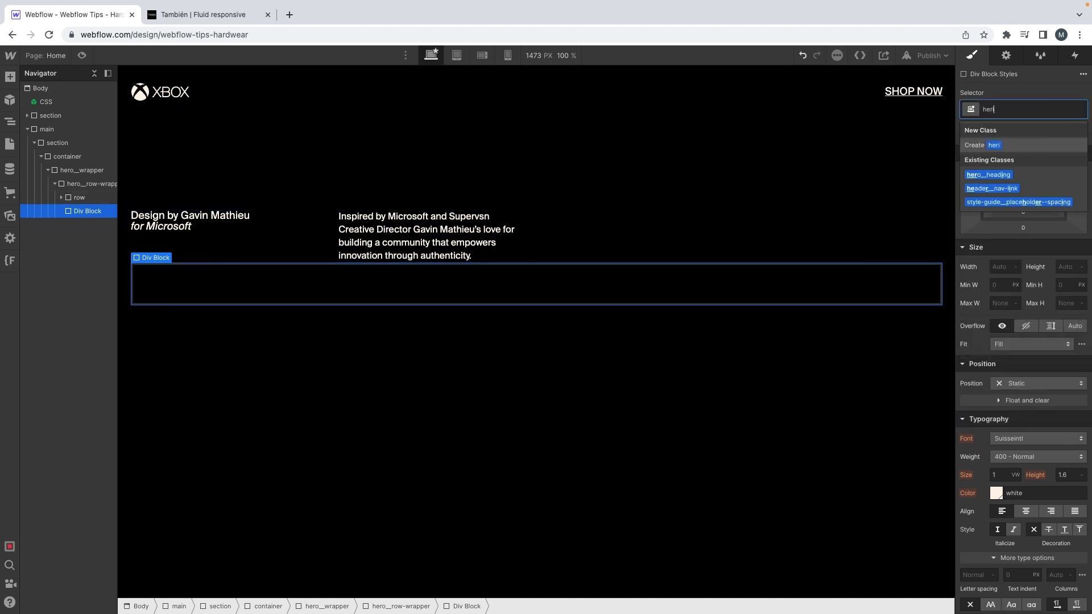
key("BackSpace")
type("o__i")
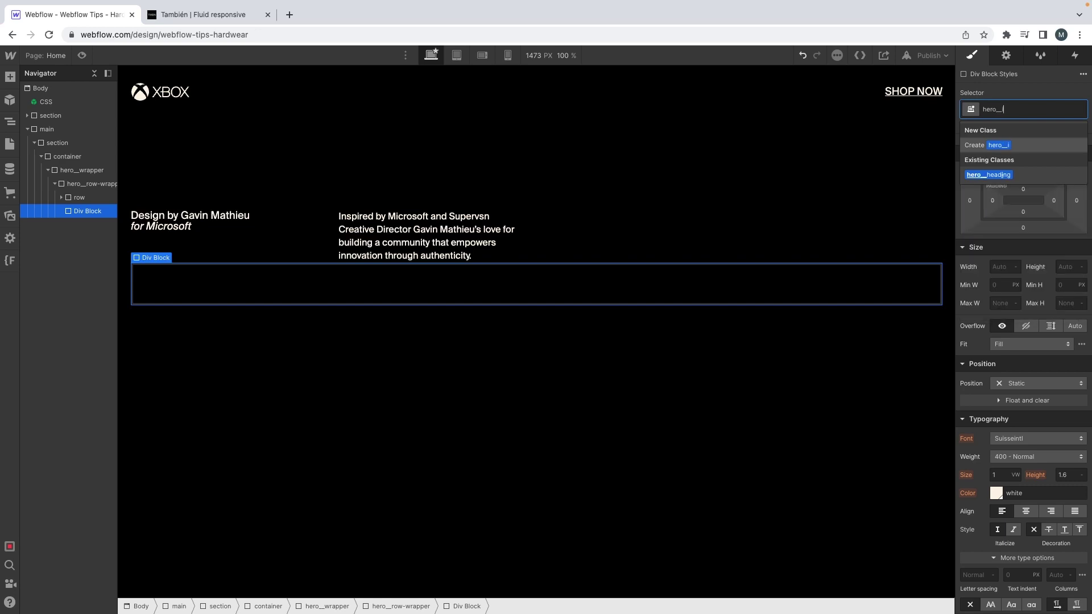
type("mage-wrapper")
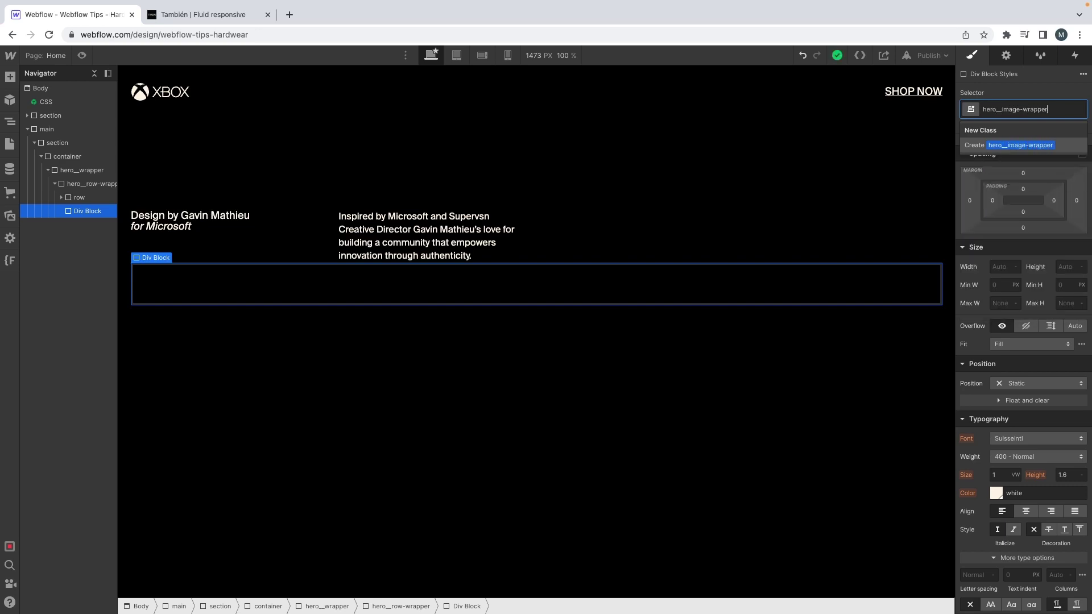
key("Return")
Insert the hardwear.svg wordmark image, classed hero__image, at 100% width
key("super+e")
type("ima")
key("Return")
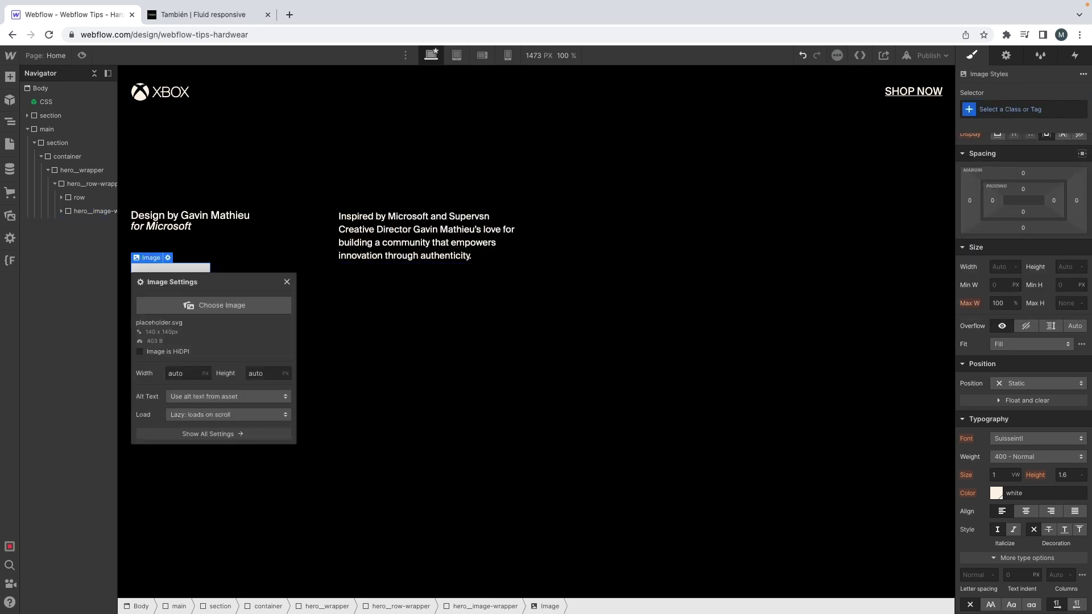
left_click(223, 378)
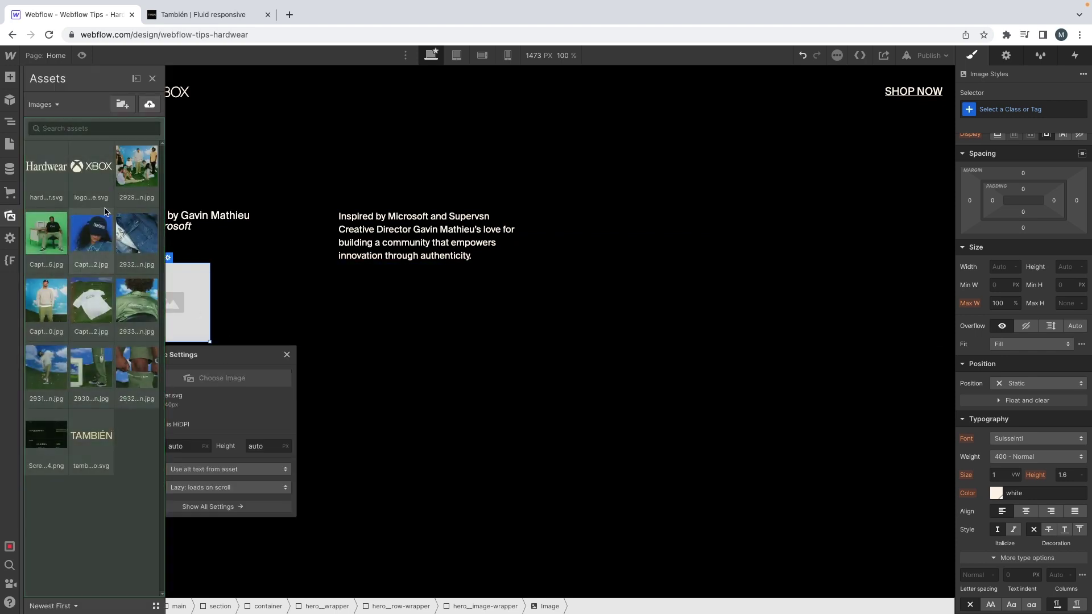
left_click(52, 175)
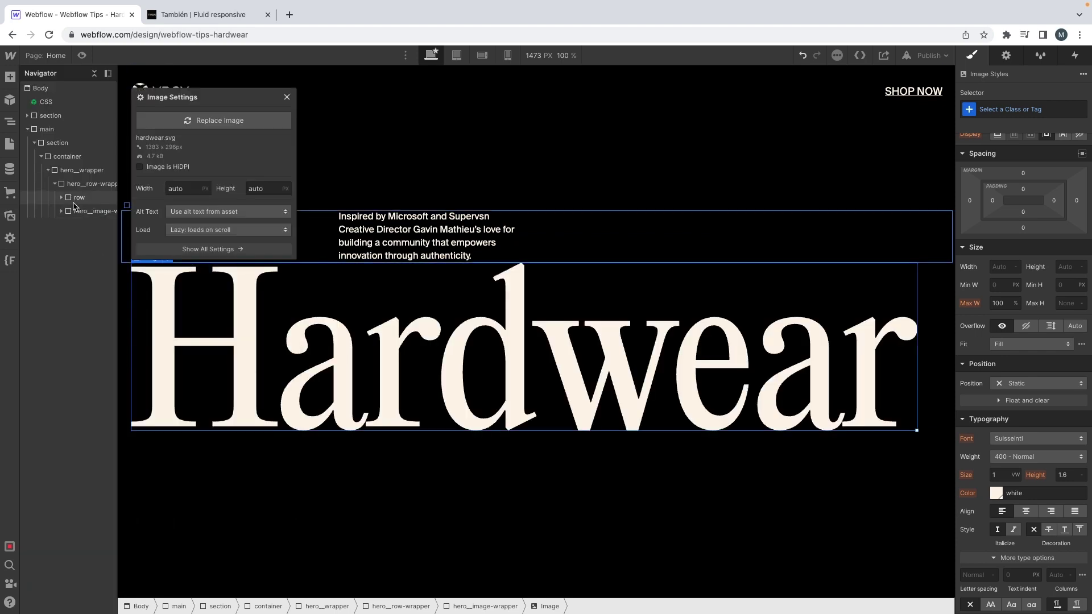
left_click(83, 225)
key("super+Return")
type("hero__")
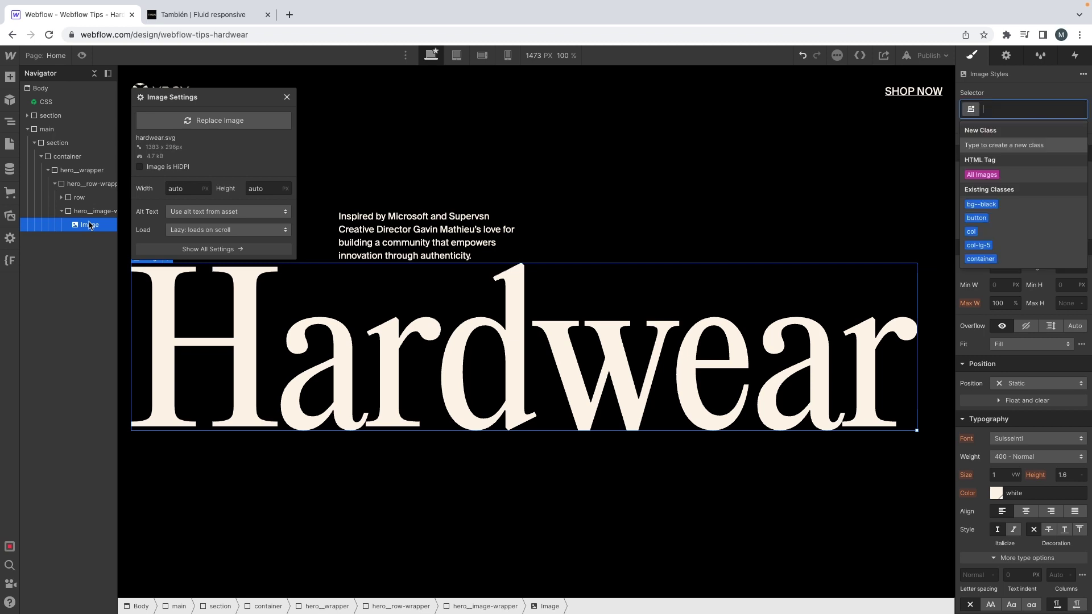
type("image")
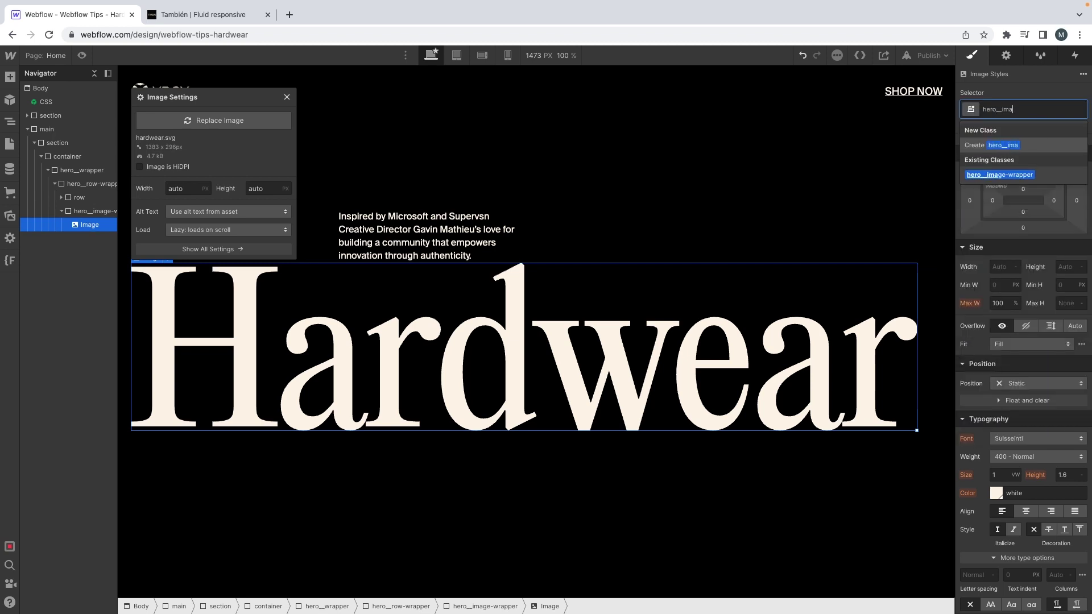
key("Return")
left_click(997, 266)
type("100%")
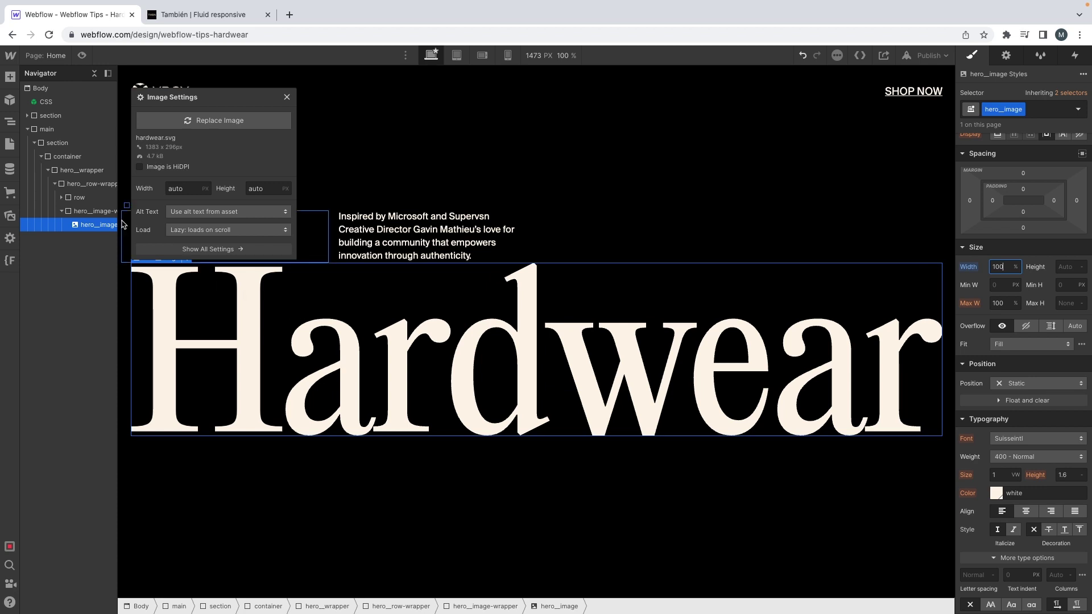
left_click(104, 213)
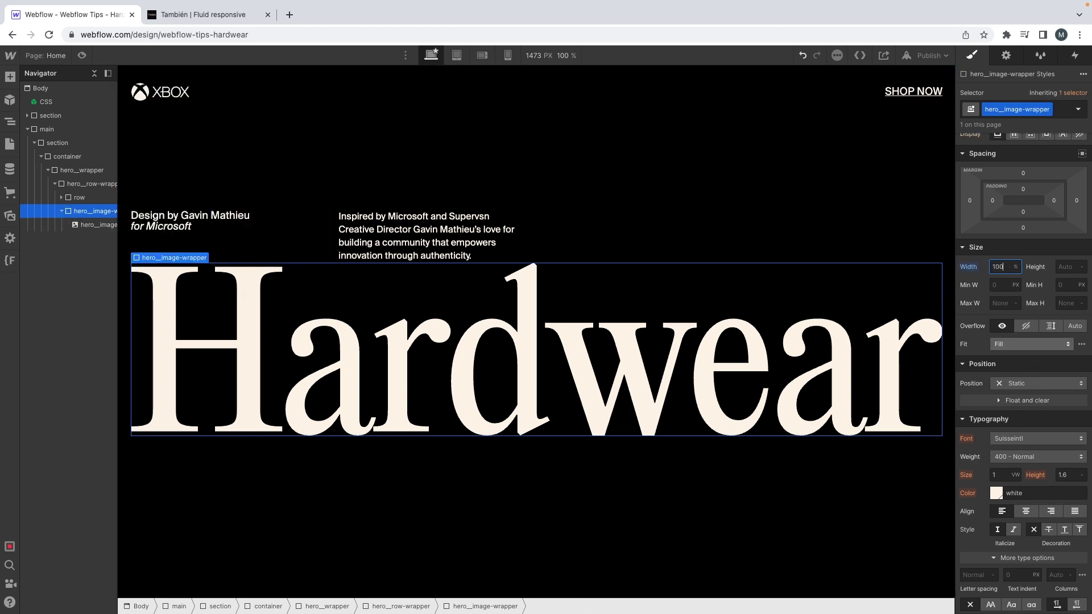
Make hero__row-wrapper 100% tall, a vertical flex column justified space-between
left_click(83, 186)
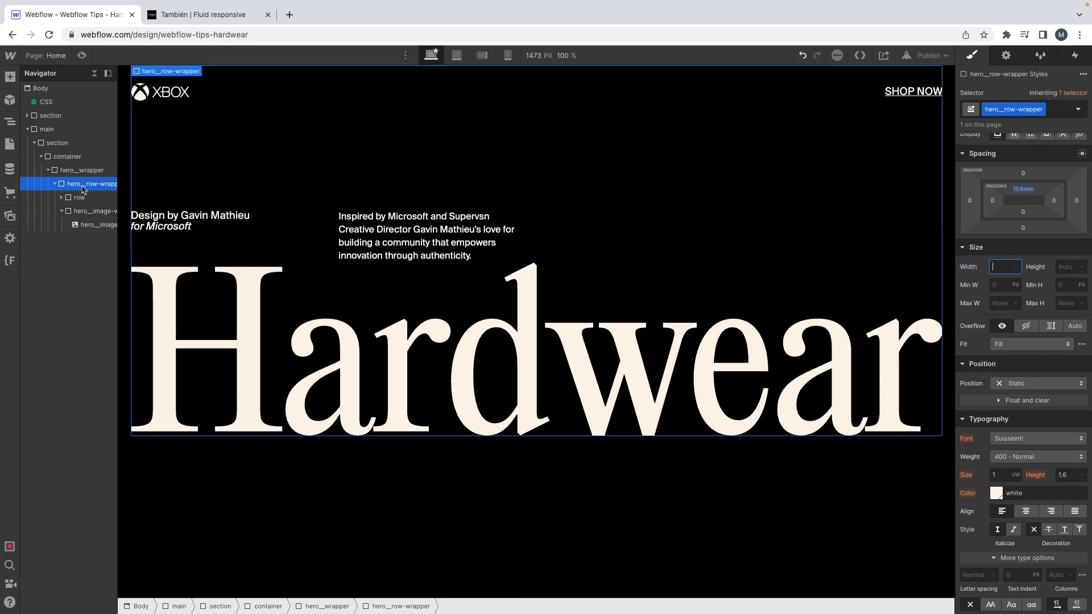
left_click(1067, 268)
type("100")
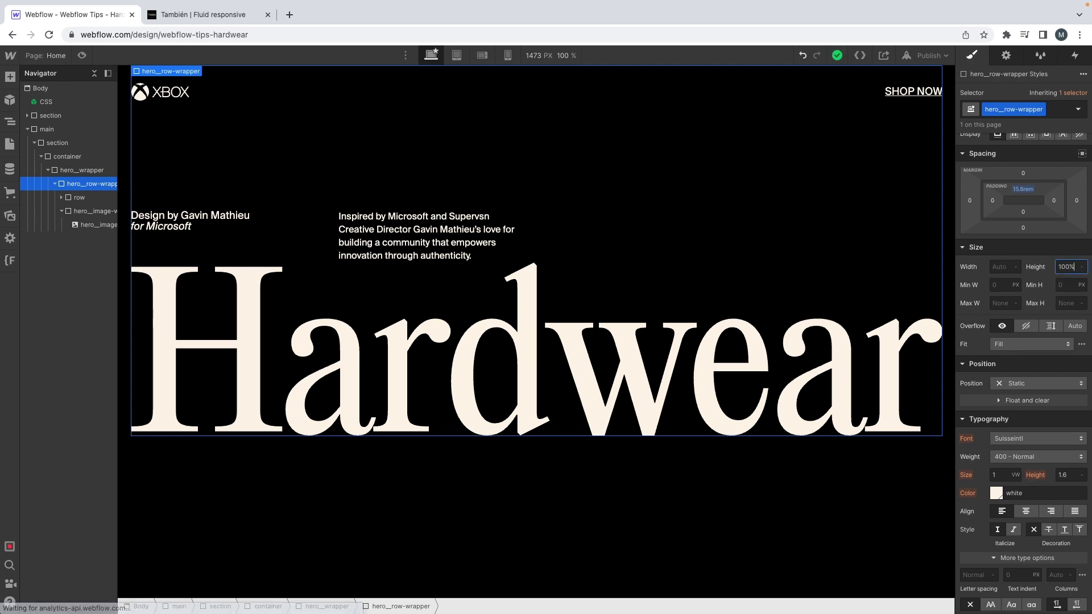
type("0")
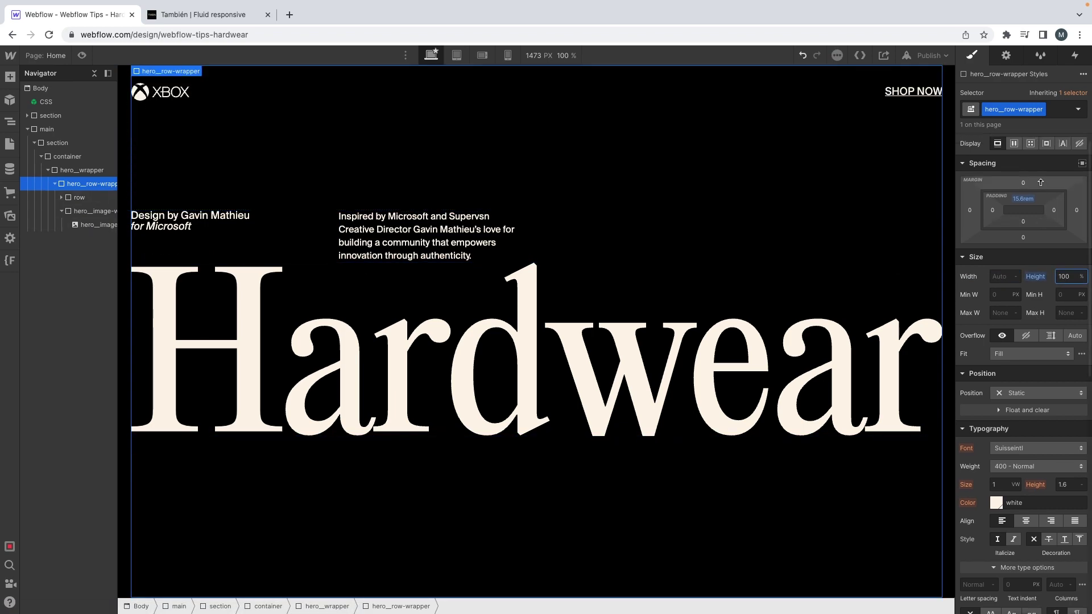
scroll(1024, 171, "up", 1)
left_click(1014, 161)
left_click(1044, 189)
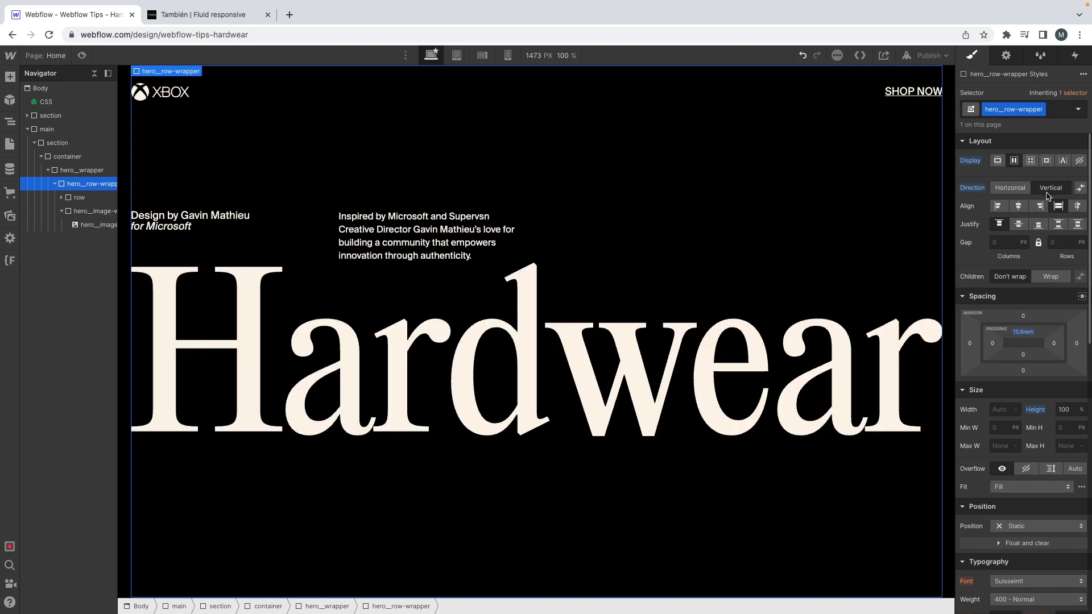
left_click(1057, 225)
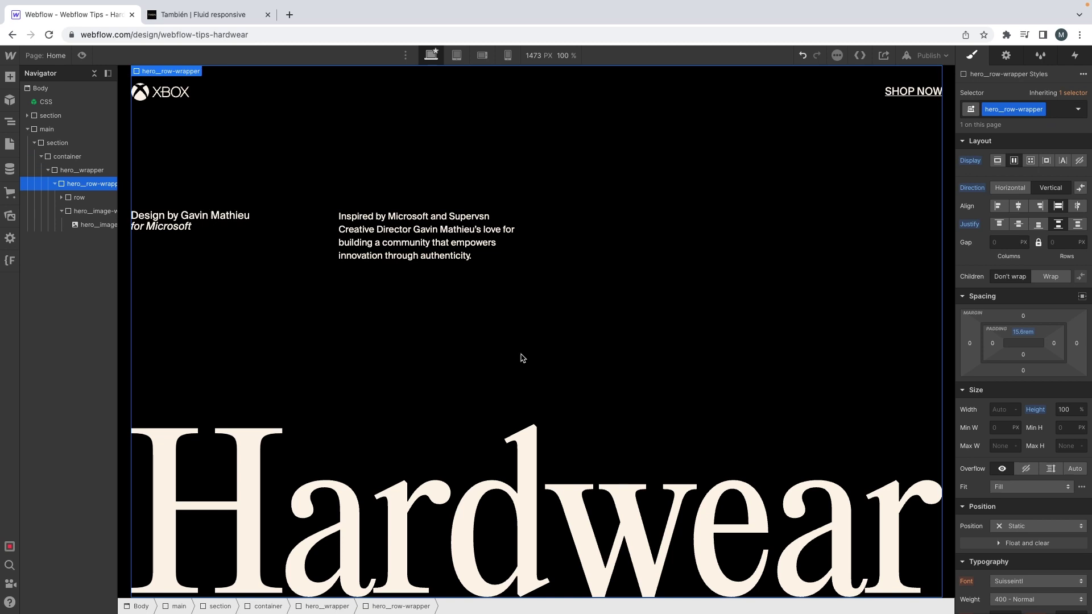
left_click(55, 184)
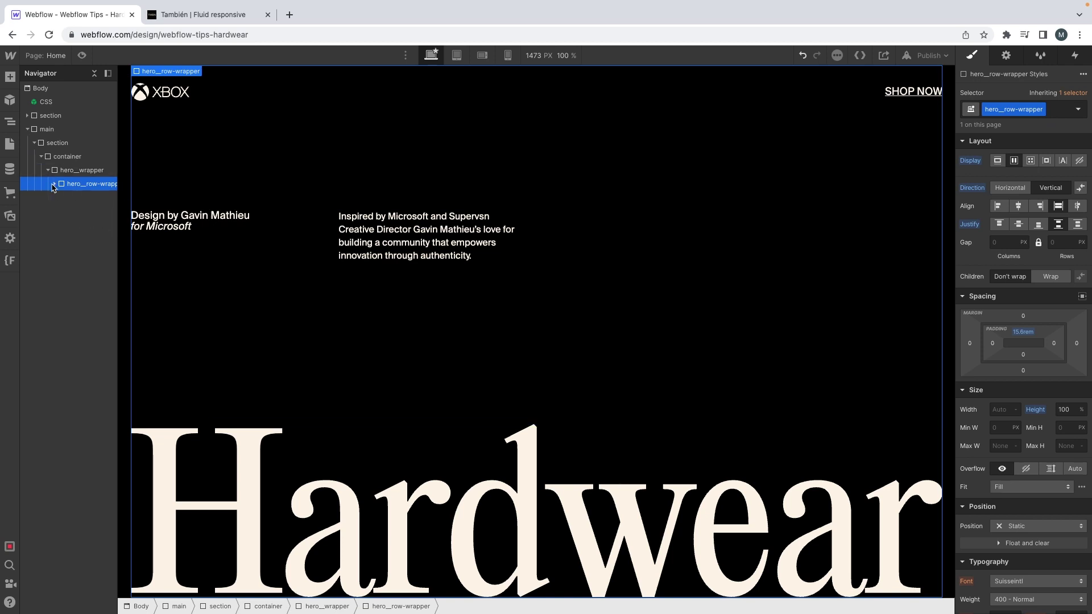
Add a Div Block to hero__wrapper with the existing hero__row-wrapper class
left_click(72, 172)
key("super+e")
type("div")
key("Return")
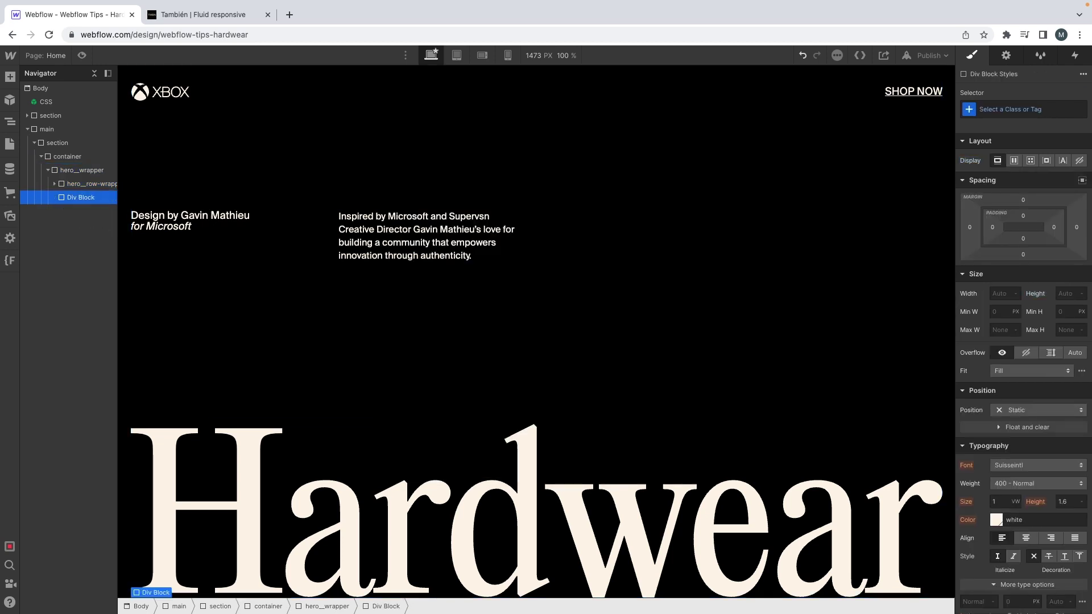
key("super+Return")
type("hero__")
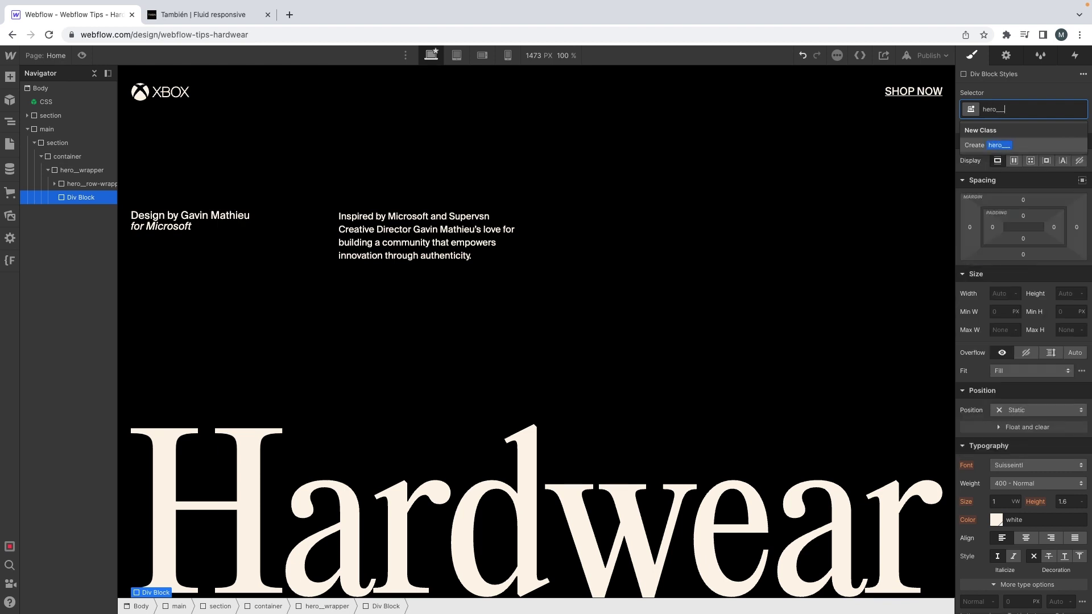
type("row-wrapper")
key("Return")
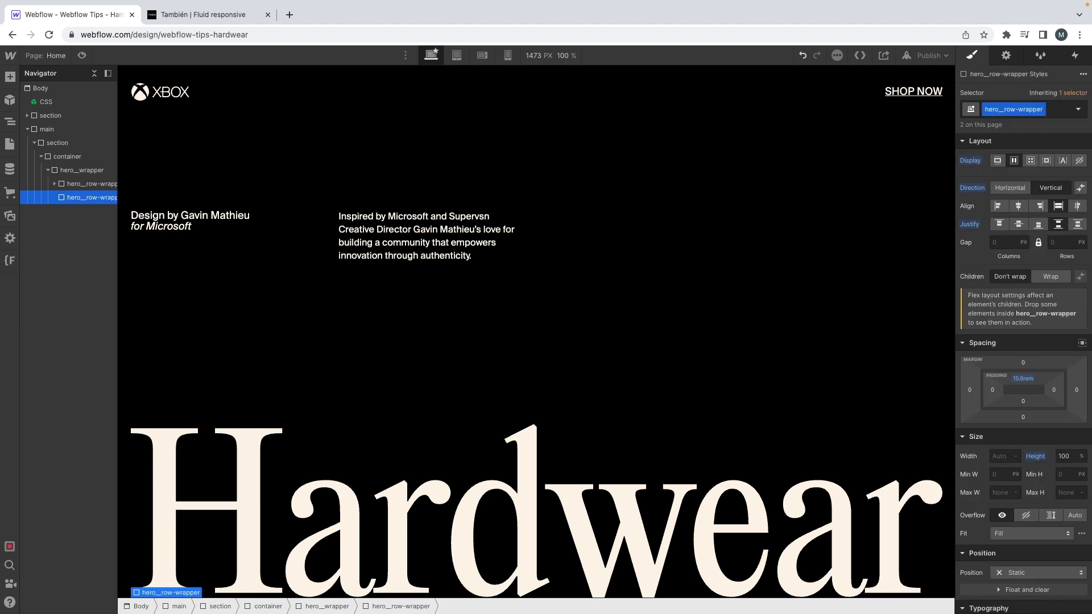
Try a hero__row-wrapper--absolute combo class on it, then undo it
left_click(1057, 108)
type("hero__row-wrapper")
type("--absolute")
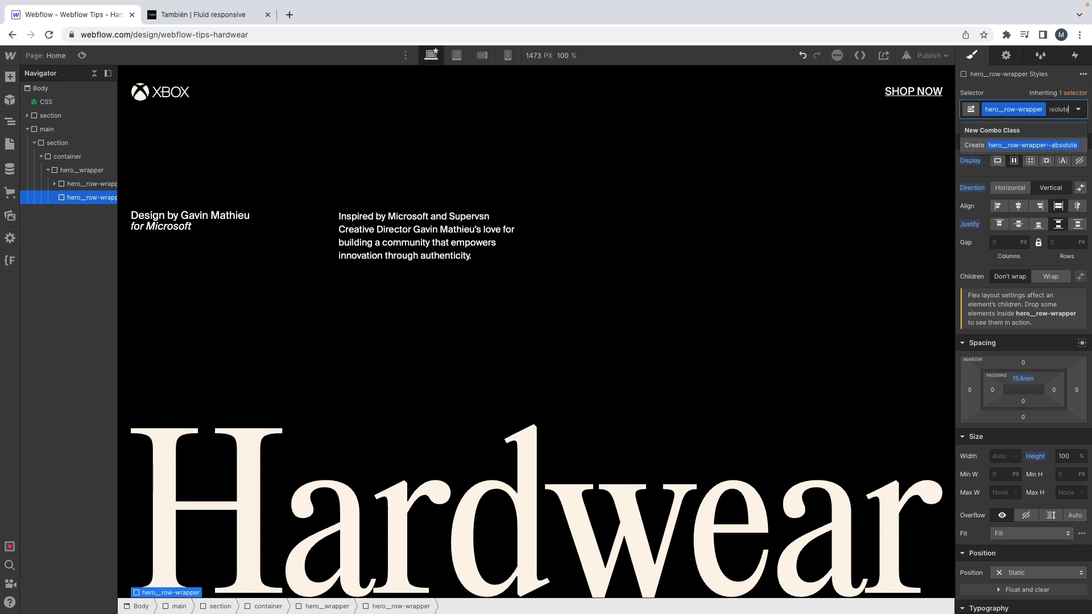
key("Return")
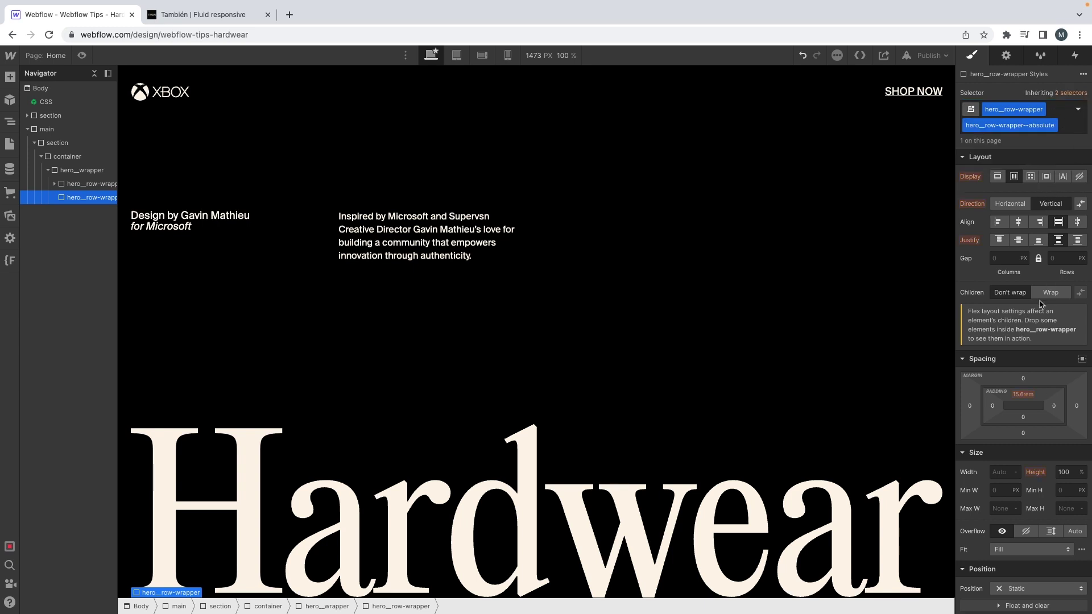
key("ctrl+z")
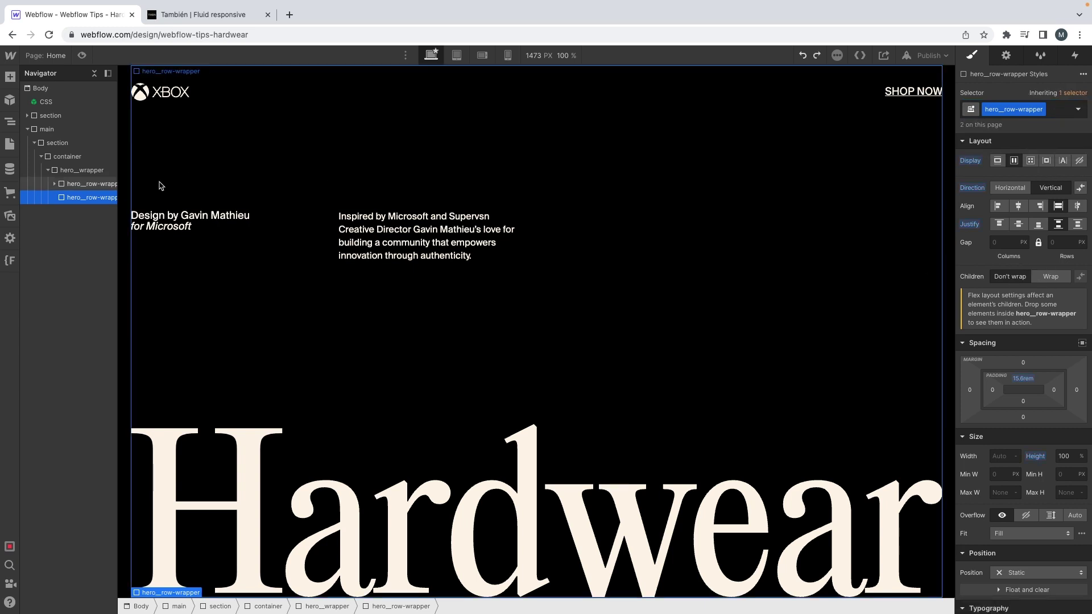
left_click(365, 520)
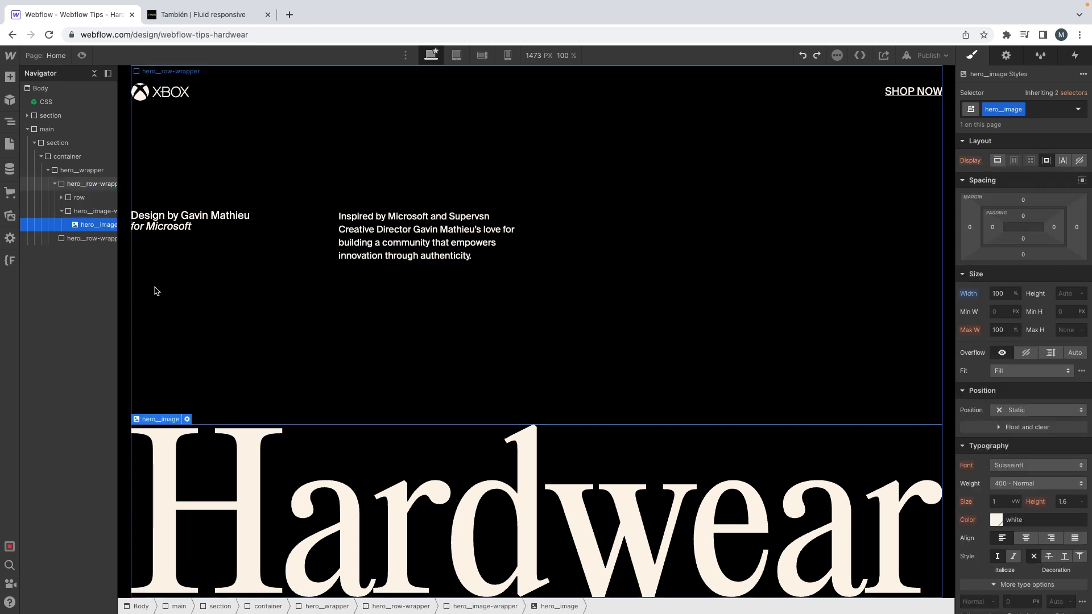
left_click(61, 211)
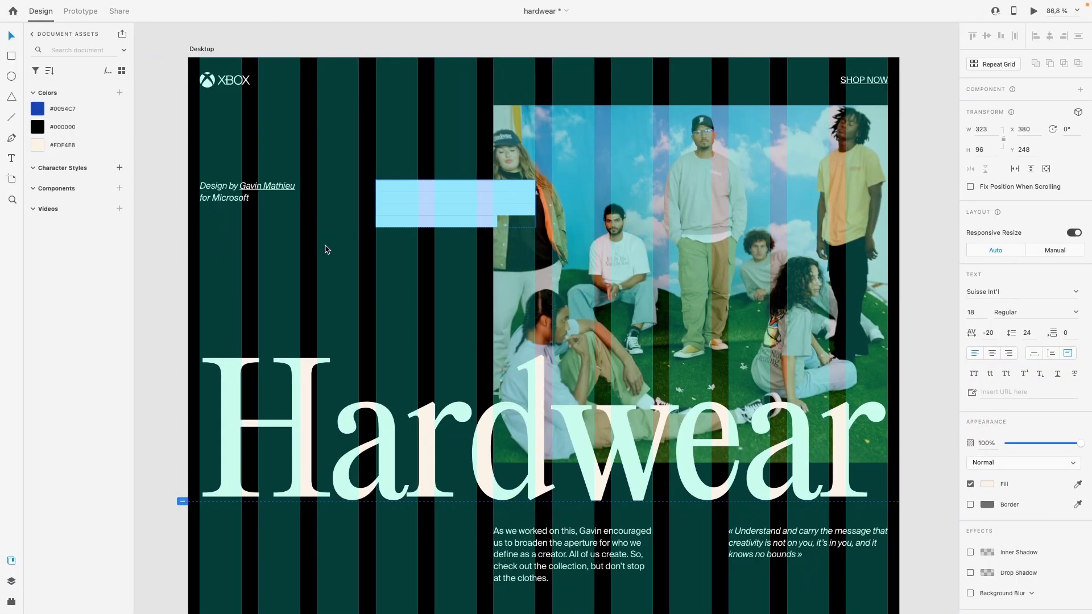
Rename the wordmark's hero__image-wrapper class to hero__title-wrapper
key("Escape")
scroll(417, 261, "down", 2)
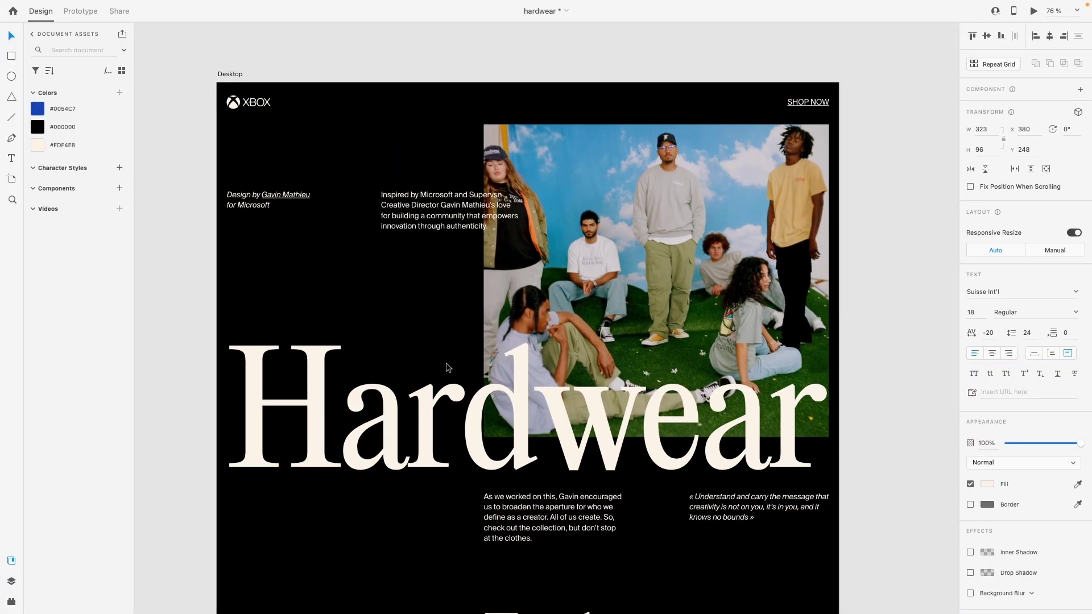
left_click(402, 370)
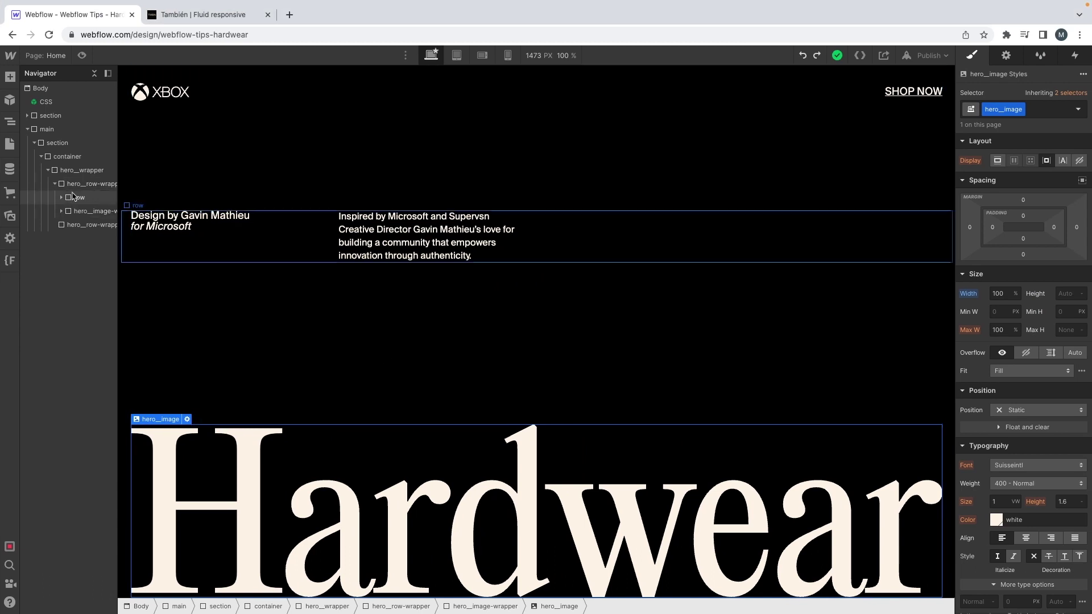
left_click(71, 226)
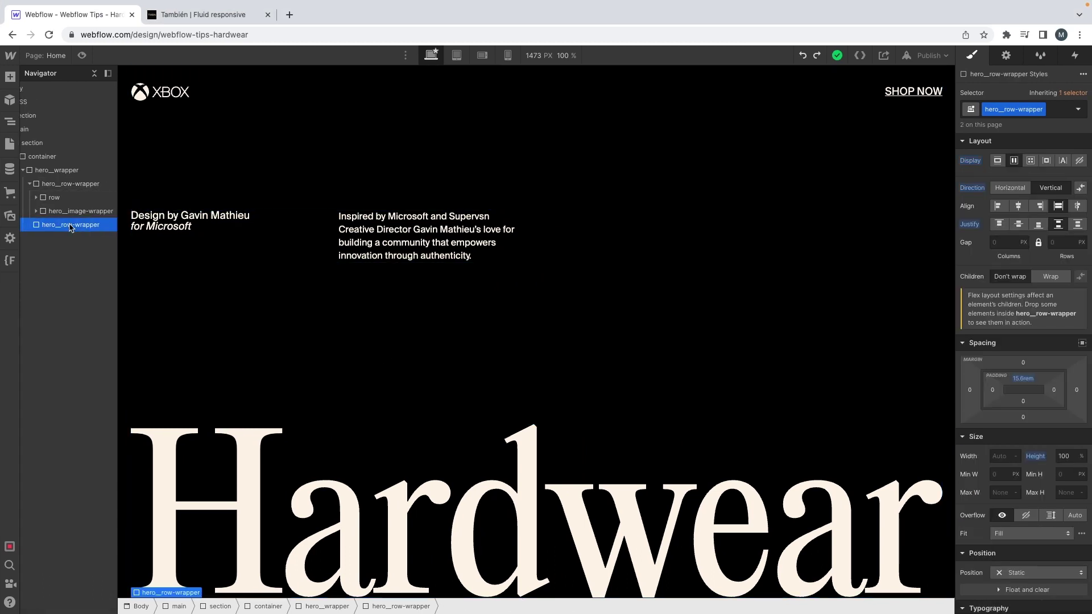
left_click(55, 212)
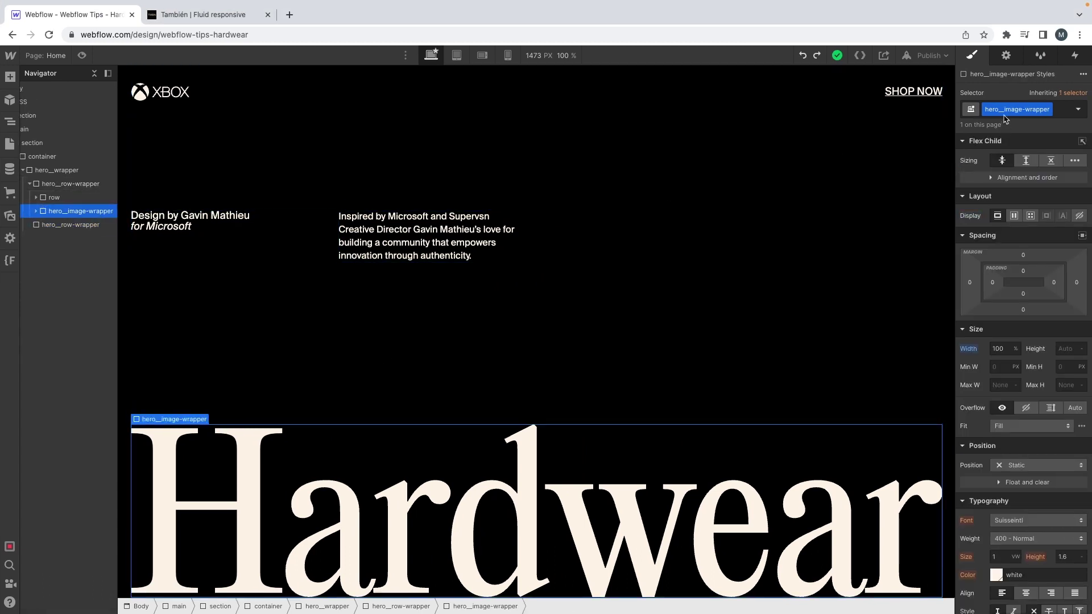
key("BackSpace")
key("BackSpace")
key("BackSpace")
key("BackSpace")
key("BackSpace")
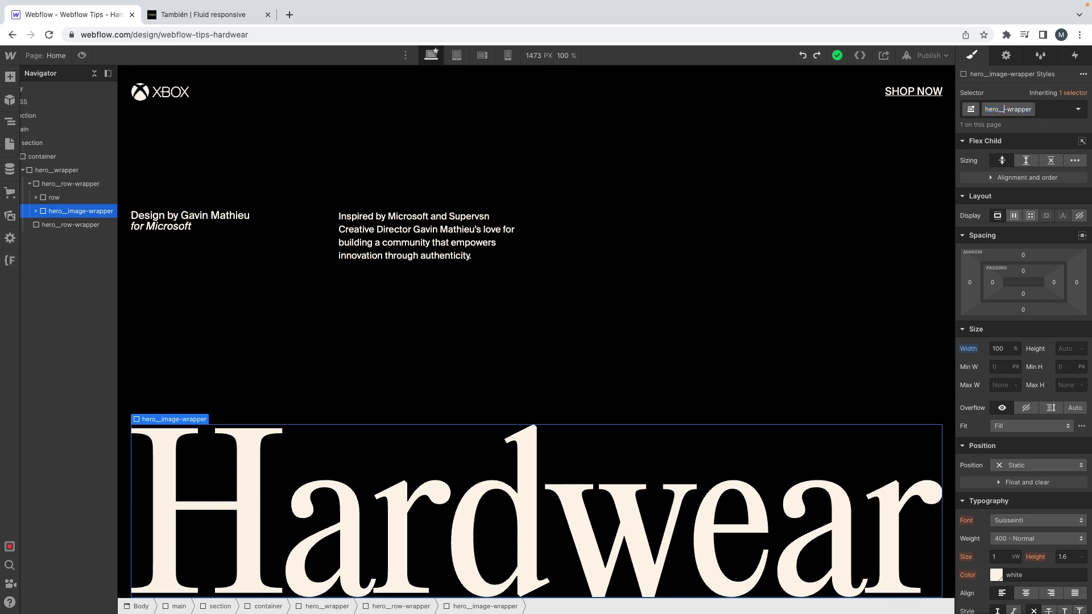
type("title-")
key("Return")
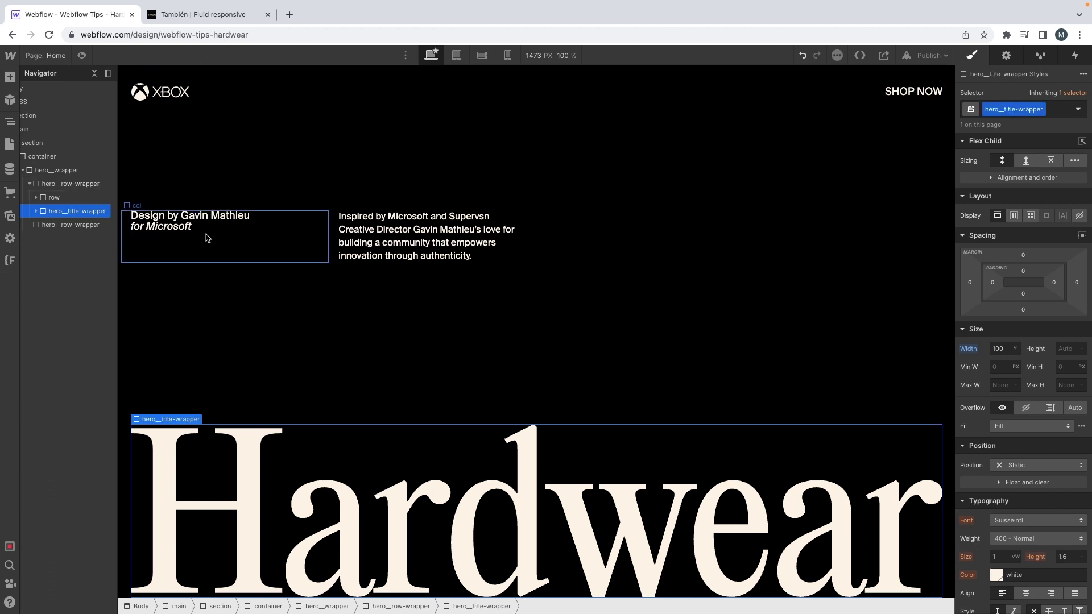
left_click(36, 211)
left_click(74, 224)
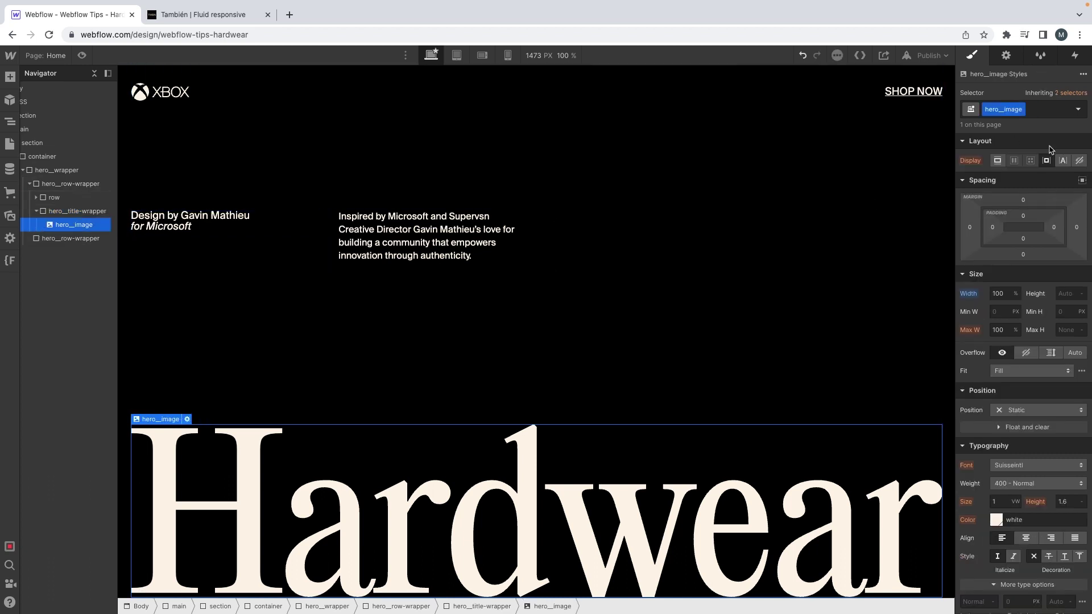
Rename the wordmark's hero_image class to hero_title
key("BackSpace")
key("BackSpace")
key("BackSpace")
key("BackSpace")
key("BackSpace")
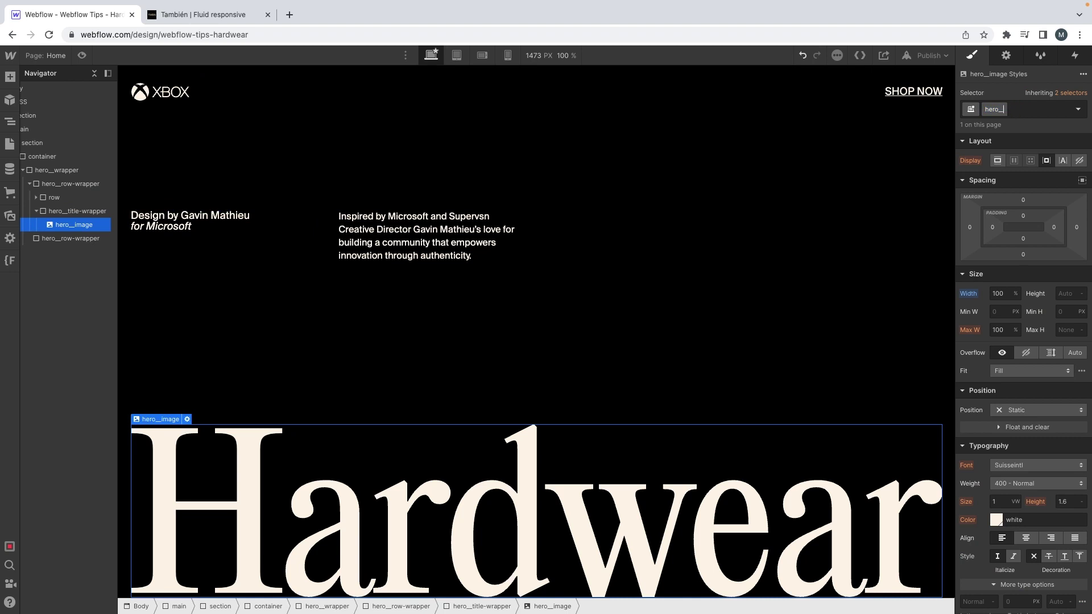
type("title")
key("Return")
scroll(52, 182, "left", 1)
left_click(54, 184)
Add a Div Block classed herp__row-wrapper--image and move it first inside hero__wrapper
left_click(72, 171)
key("super+e")
type("div")
key("Return")
key("super+Return")
type("herp")
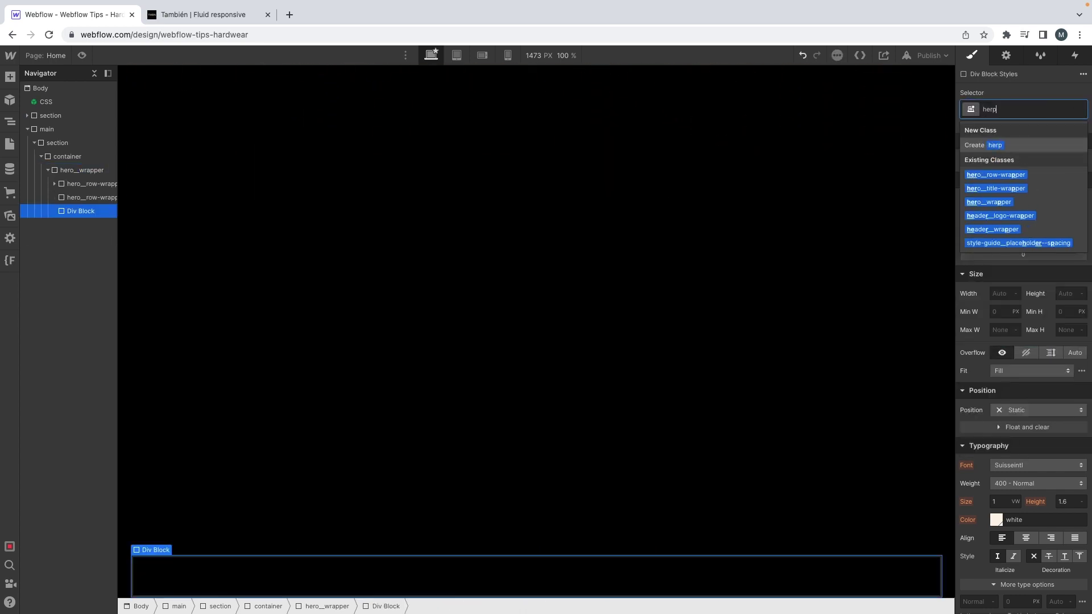
type("__row-wrapper--")
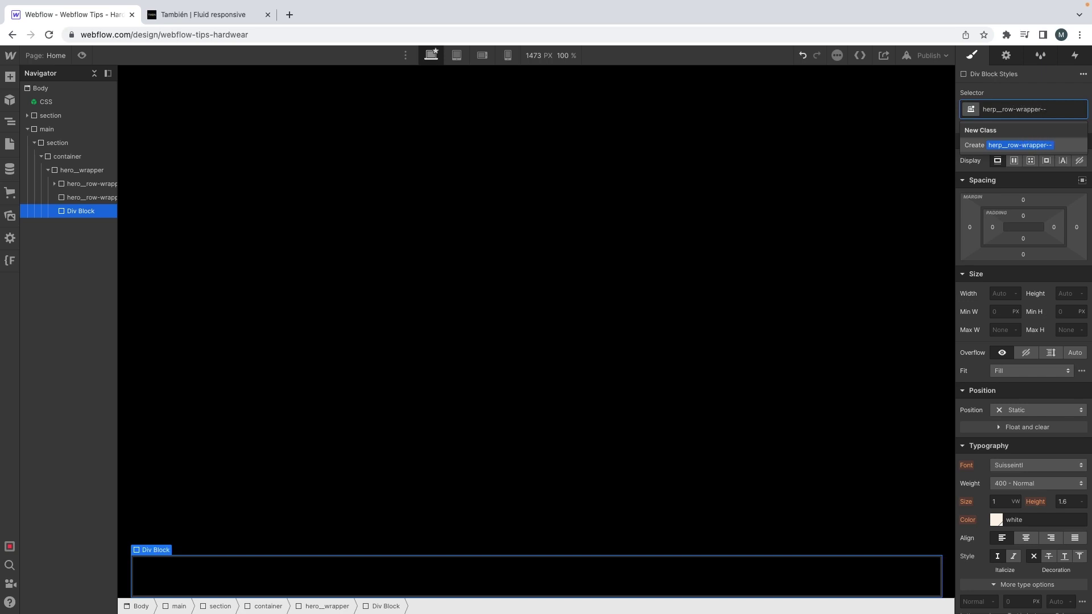
type("image")
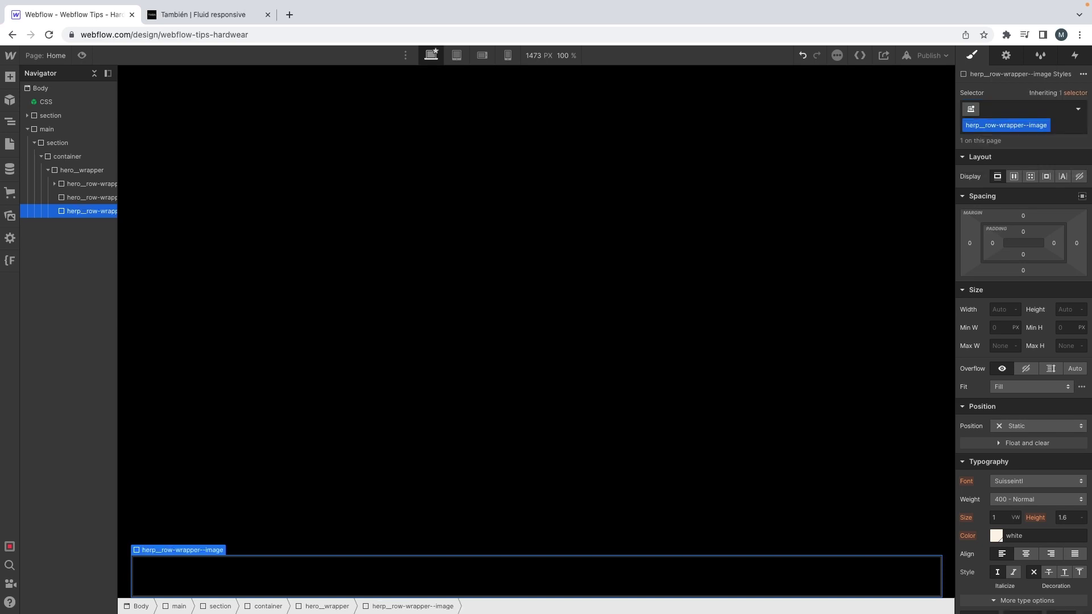
key("Return")
left_click_drag(75, 215, 74, 180)
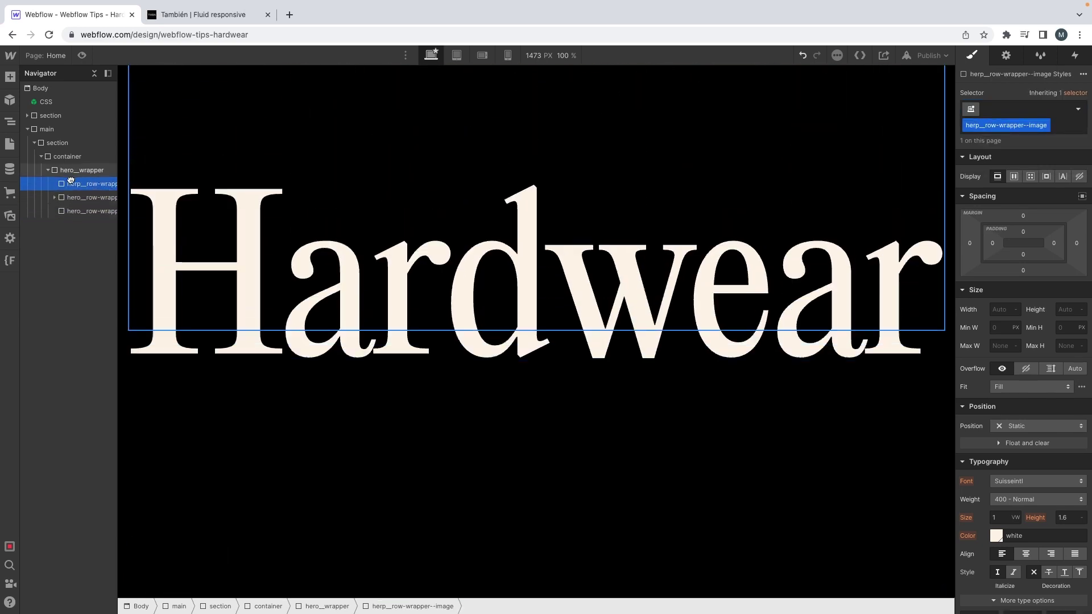
Position the image wrapper absolute at top 0, left 0, with 100% width and height
left_click(1038, 426)
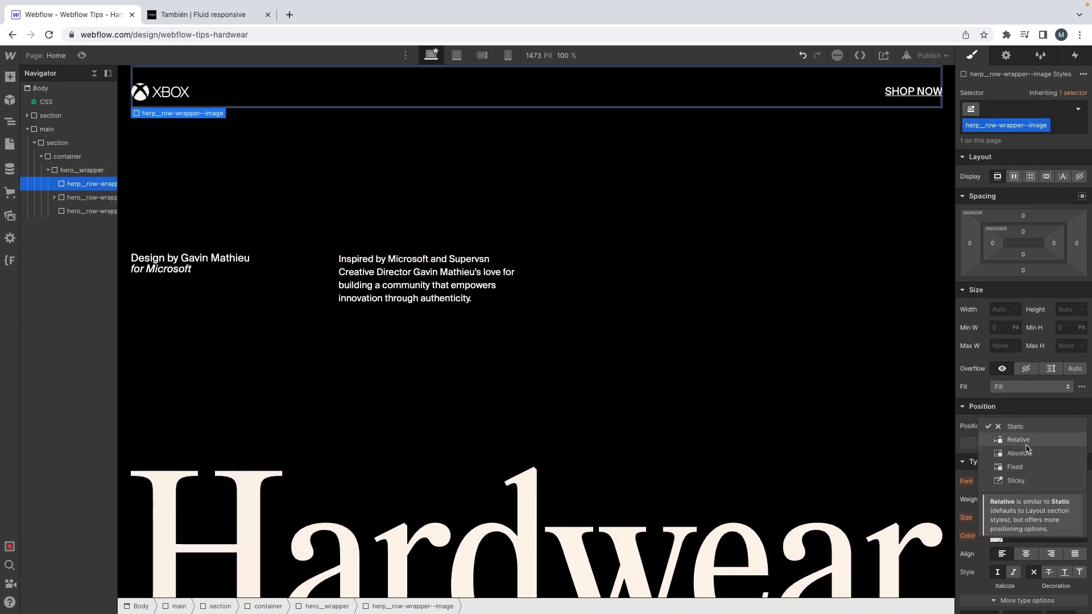
left_click(1040, 441)
left_click(1039, 459)
type("0")
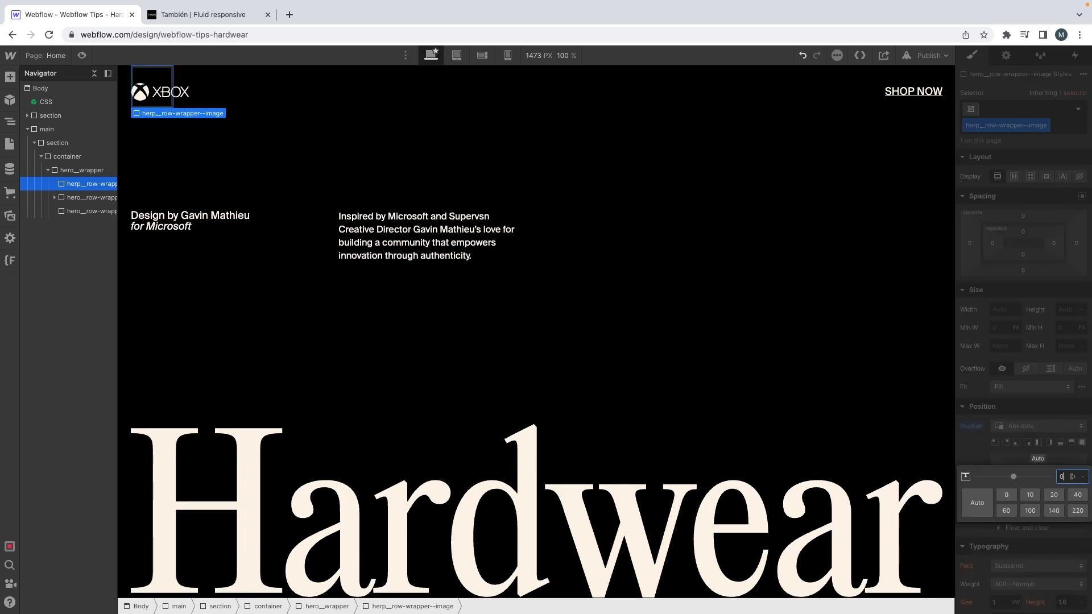
key("Return")
left_click(1001, 472)
type("0")
key("Return")
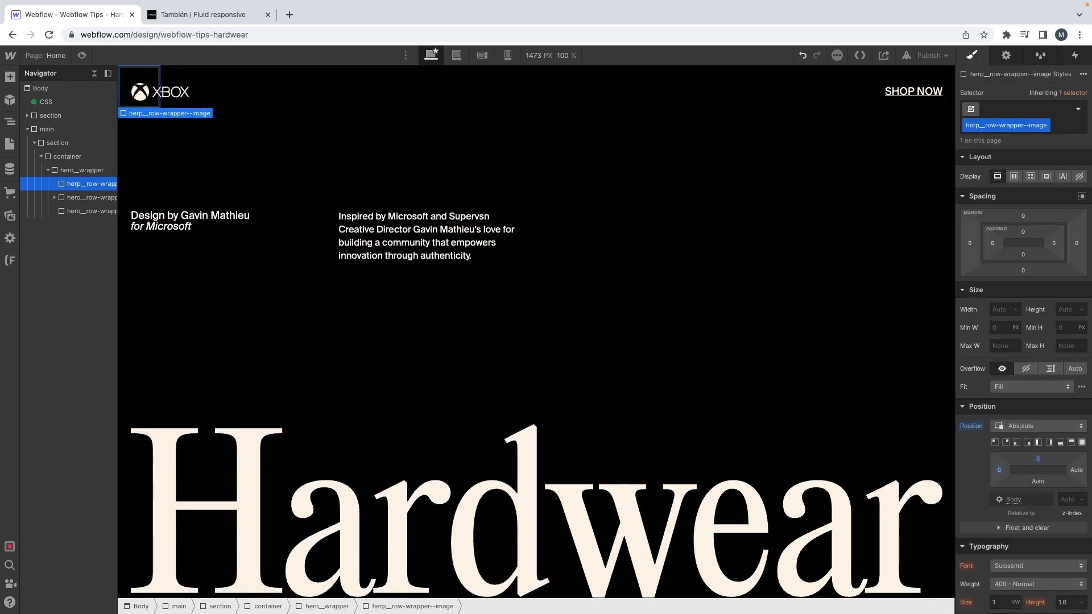
left_click(993, 309)
type("100%")
key("Tab")
type("10")
key("Return")
Set hero_wrapper to relative position and delete the empty third row wrapper
left_click(70, 173)
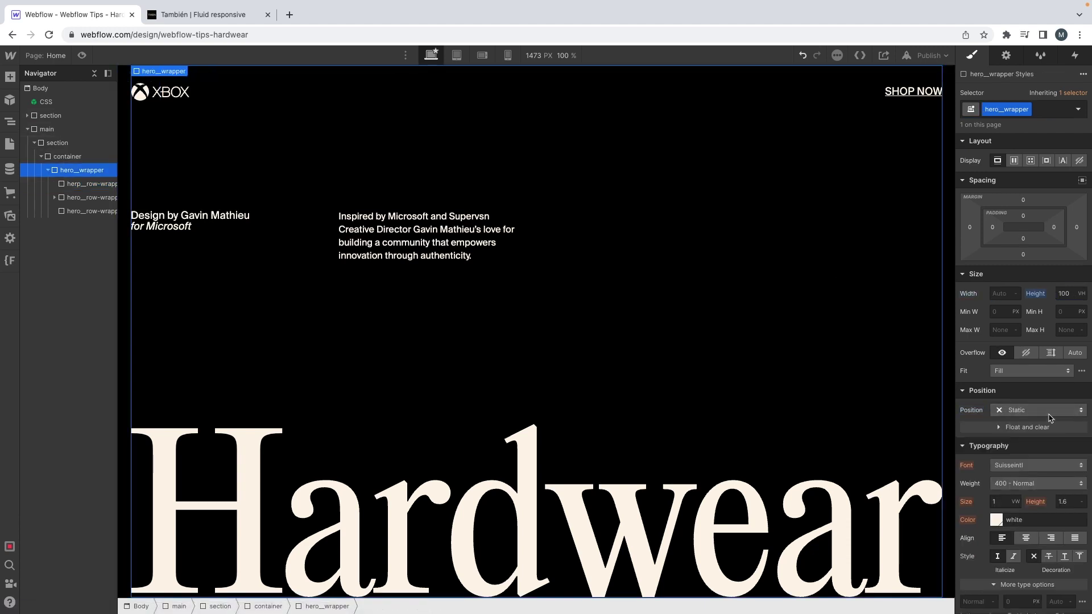
left_click(1040, 410)
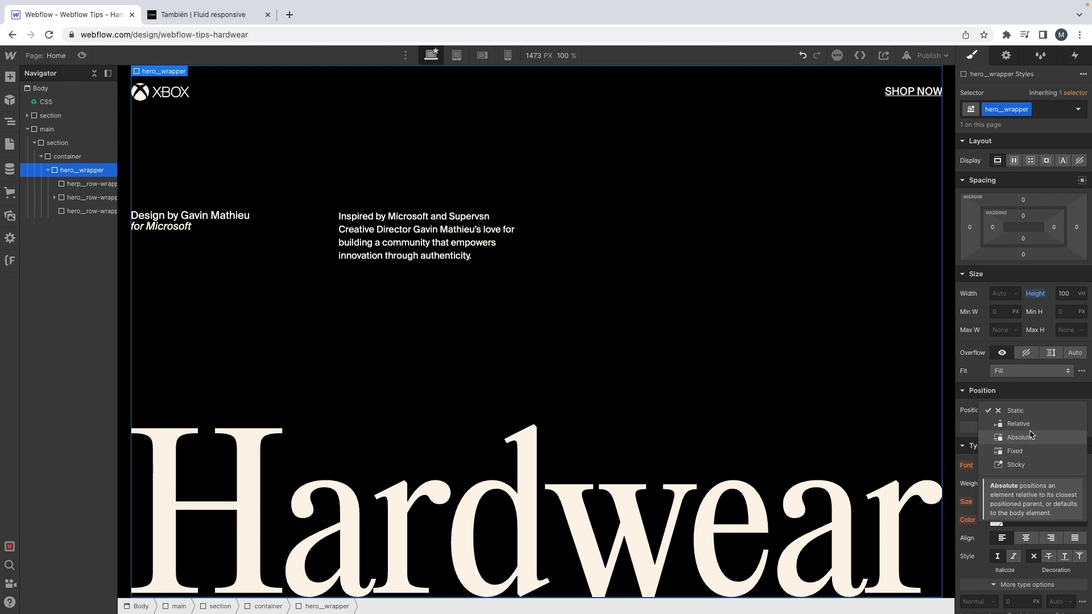
left_click(1019, 424)
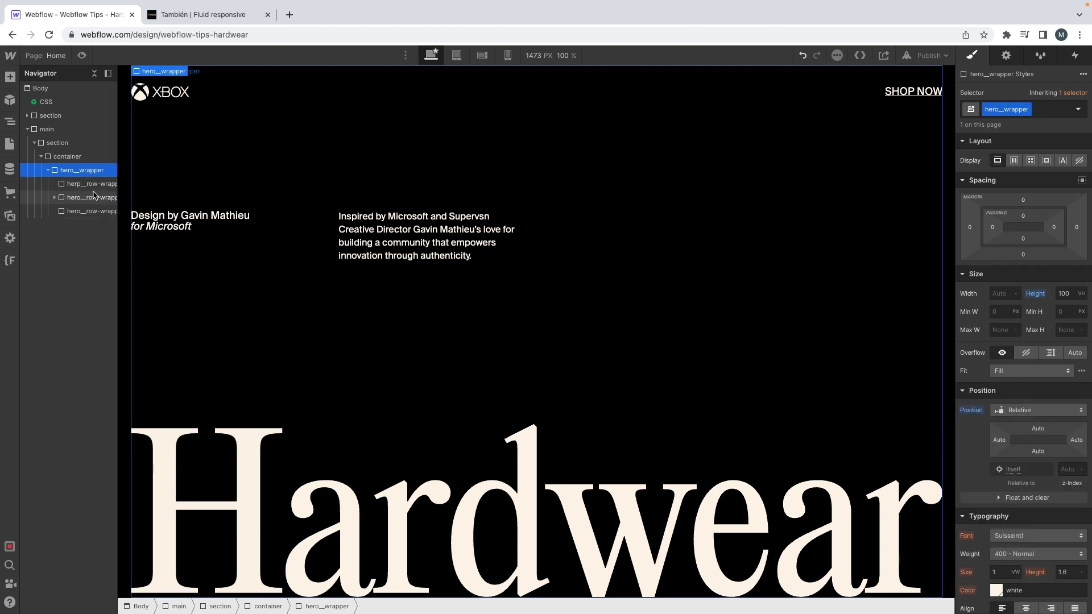
left_click(91, 210)
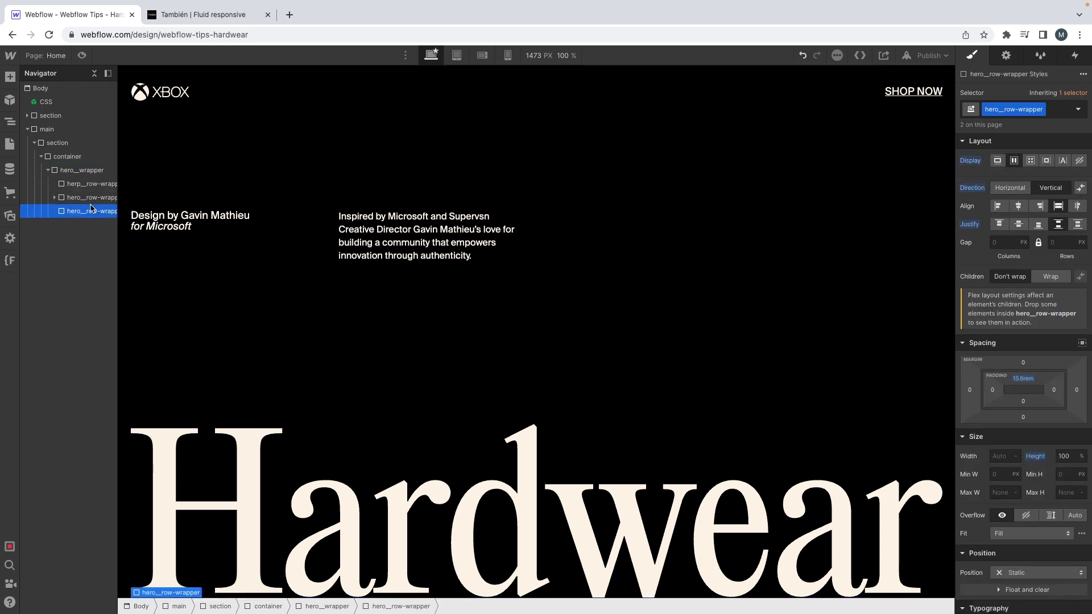
key("Delete")
left_click(89, 184)
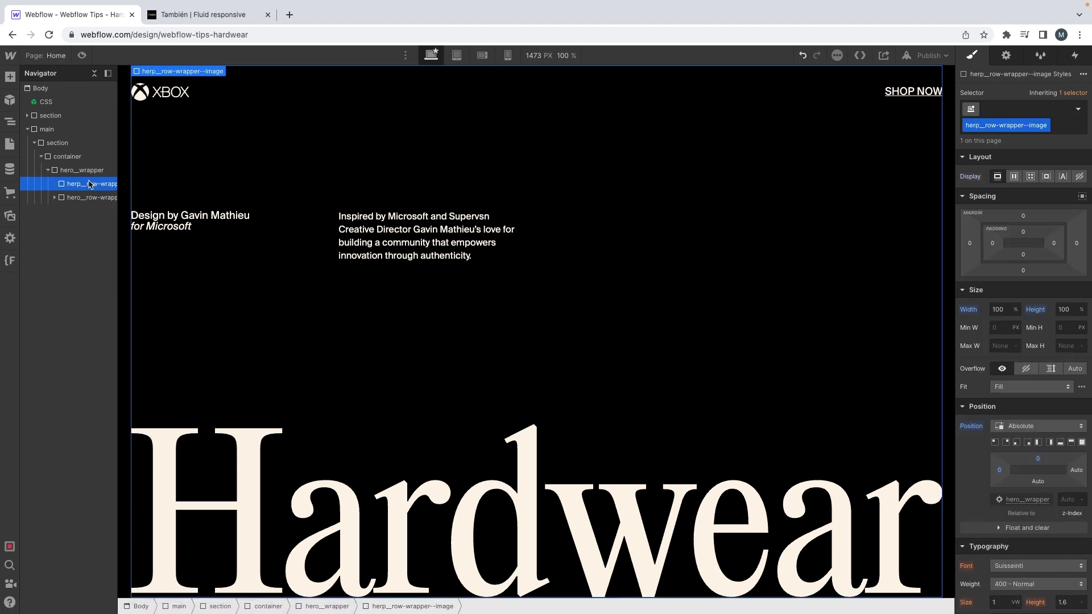
Insert a Div Block inside the image row wrapper and widen the element tree panel
key("ctrl+e")
type("div")
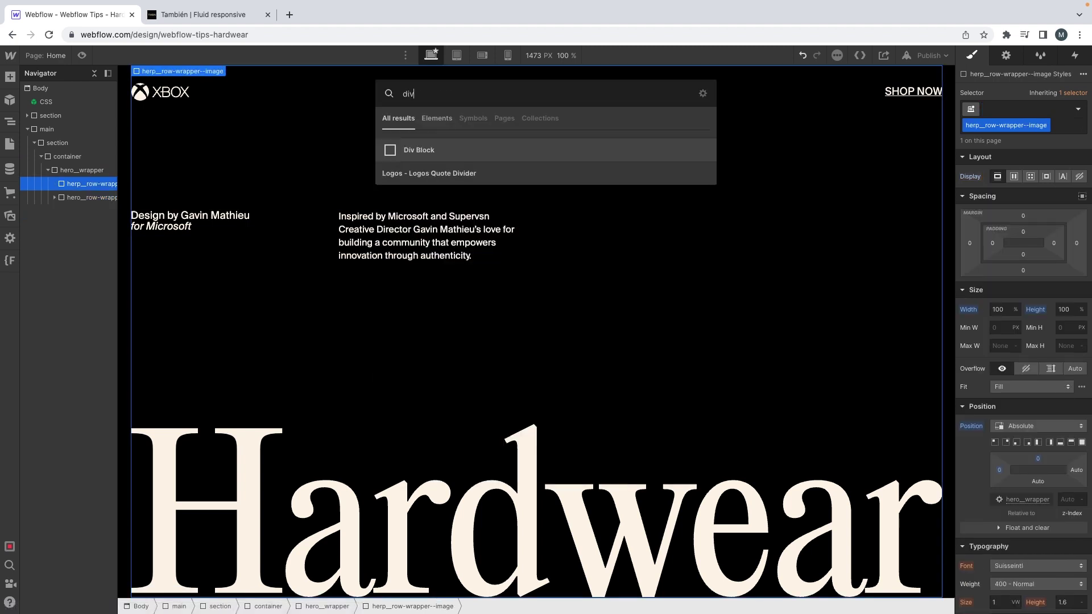
key("Return")
key("ctrl+Return")
type("ro")
key("Escape")
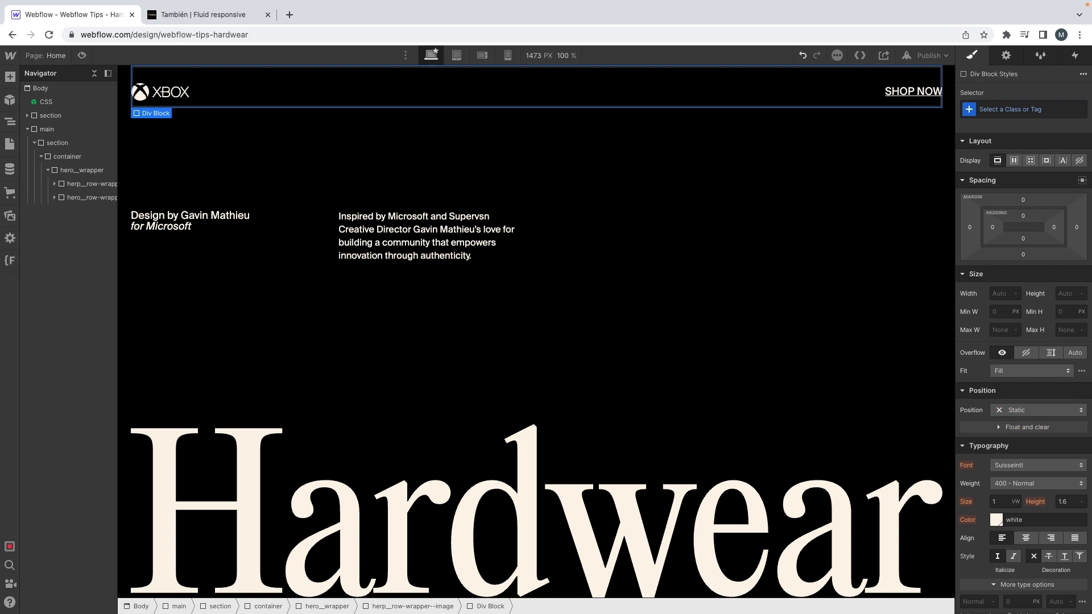
left_click(54, 183)
left_click_drag(117, 186, 139, 186)
Give the new Div Block the class row
key("super+e")
type("row")
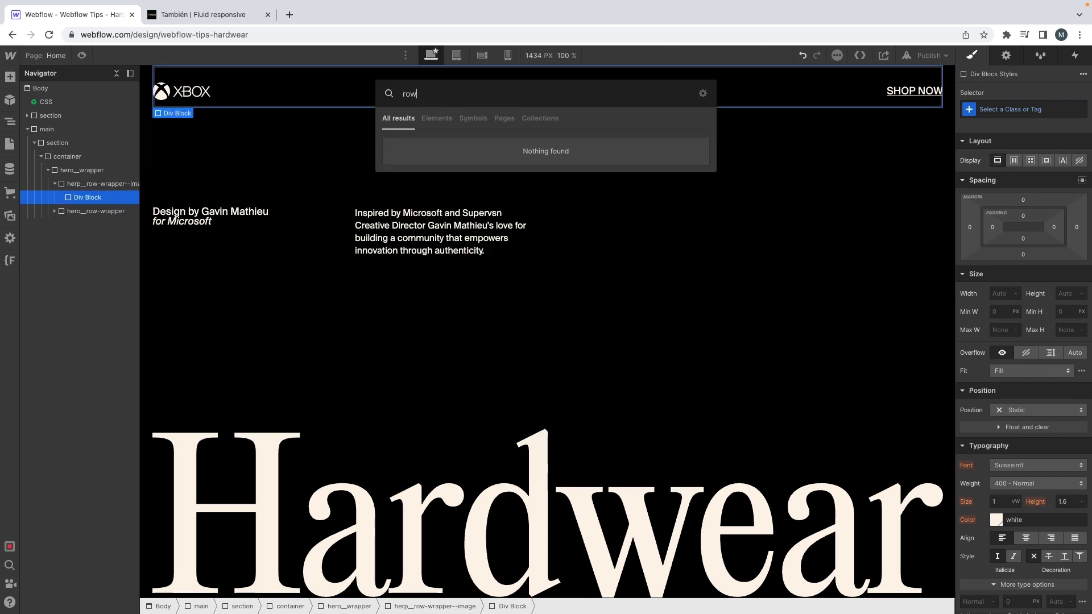
key("Escape")
key("super+Return")
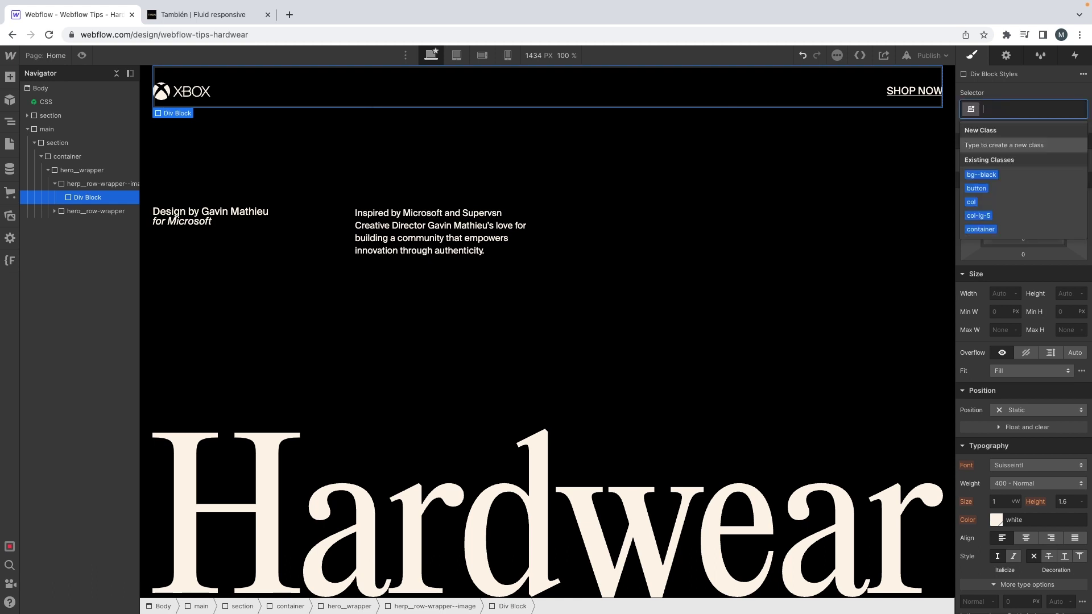
type("row")
key("Return")
Nest a Div Block with the class col inside row
type("div")
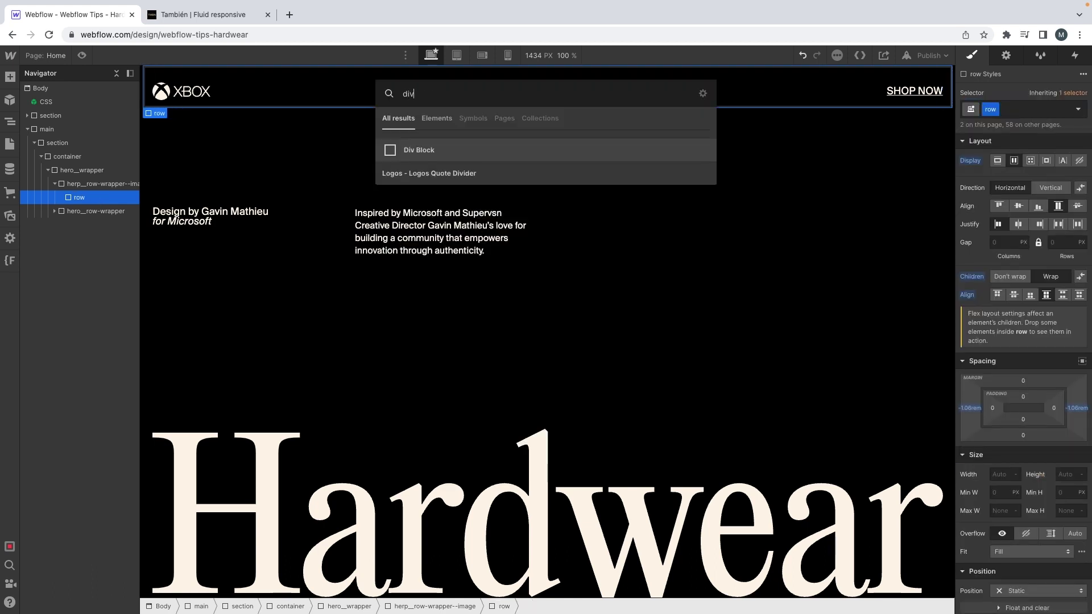
key("Return")
key("super+Return")
type("cpm")
key("super+a")
type("col")
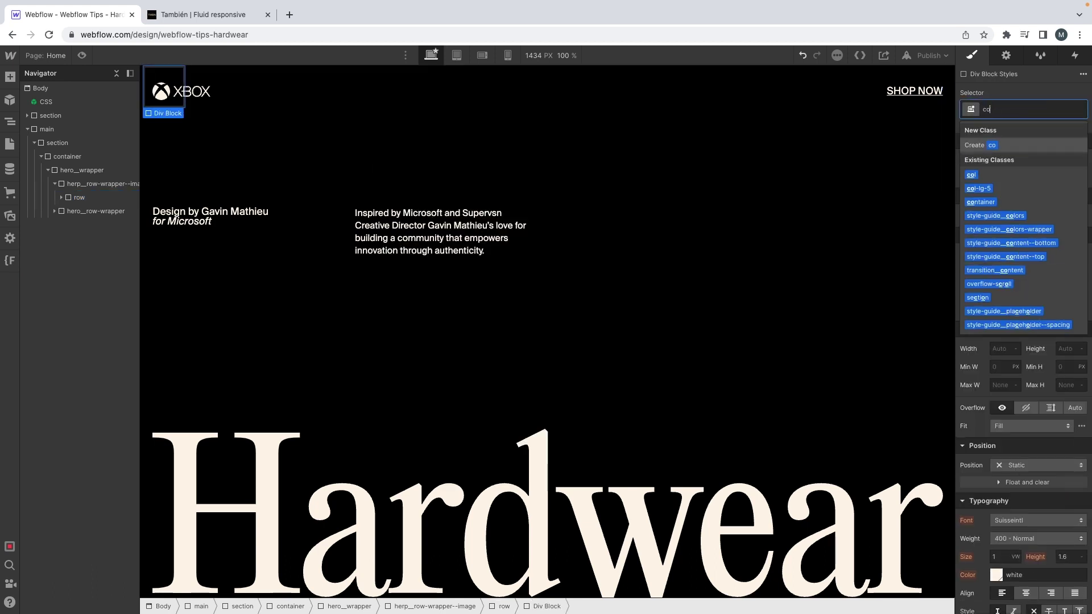
key("Return")
After checking the Adobe XD mockup, add the col-lg-7 combo class to col
key("ctrl+Left")
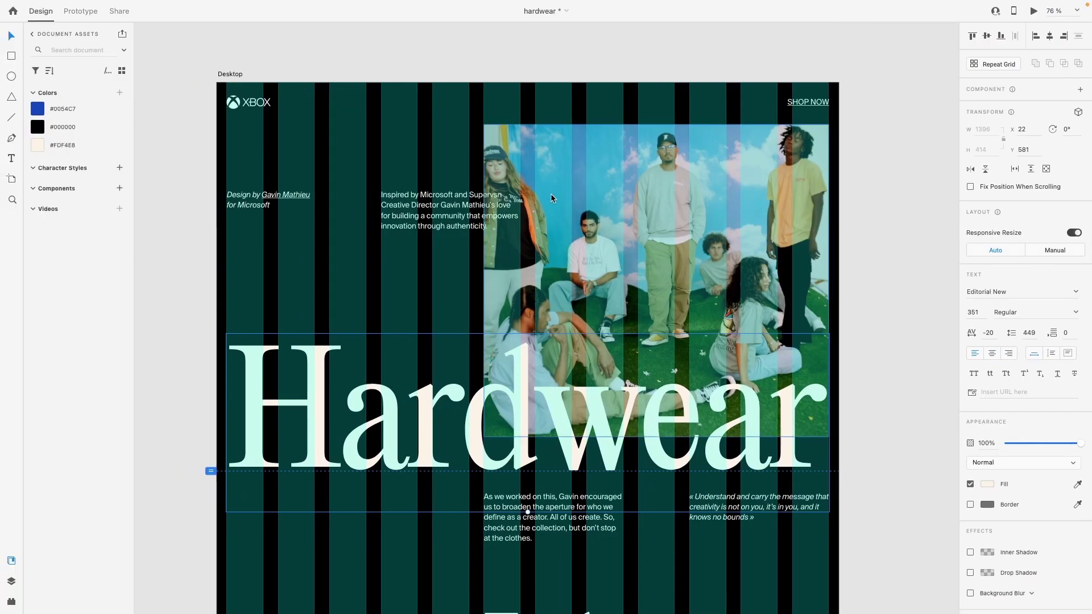
scroll(520, 156, "right", 2)
left_click_drag(472, 111, 580, 122)
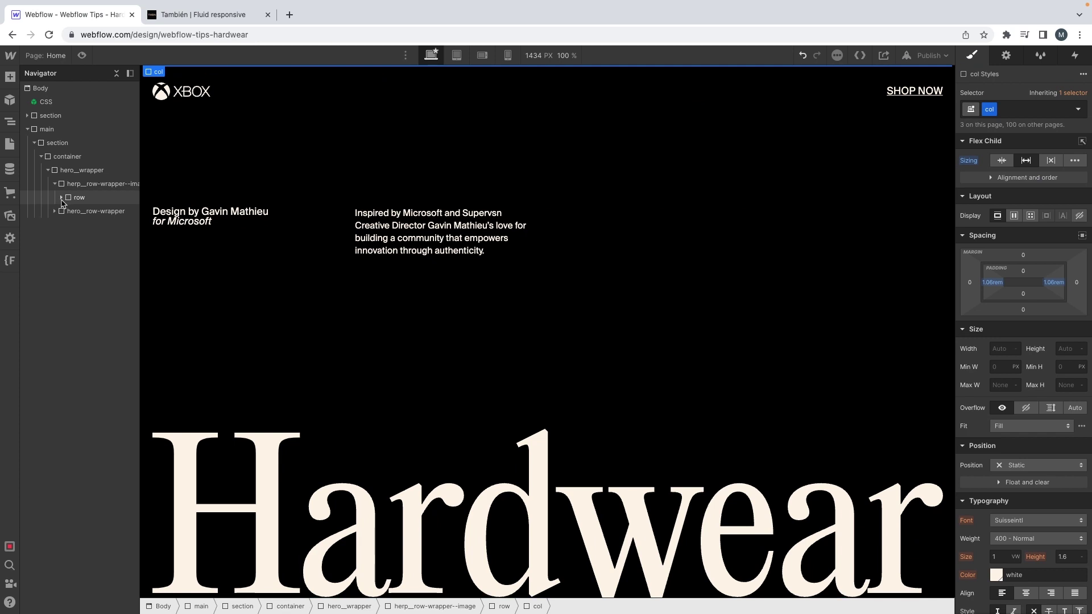
left_click(61, 197)
key("super+Return")
type("col")
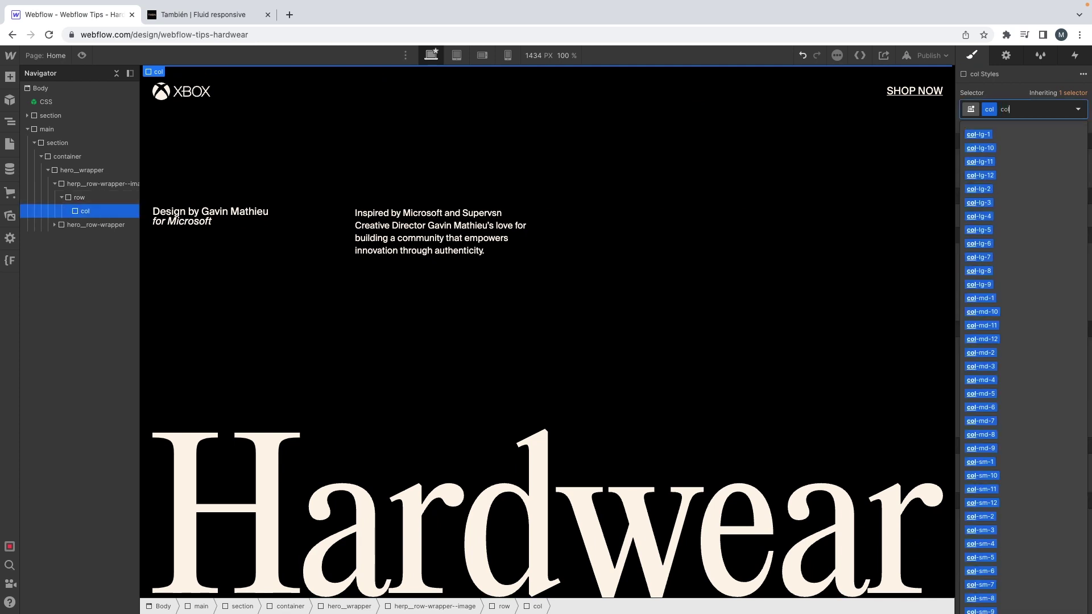
type("-lg-")
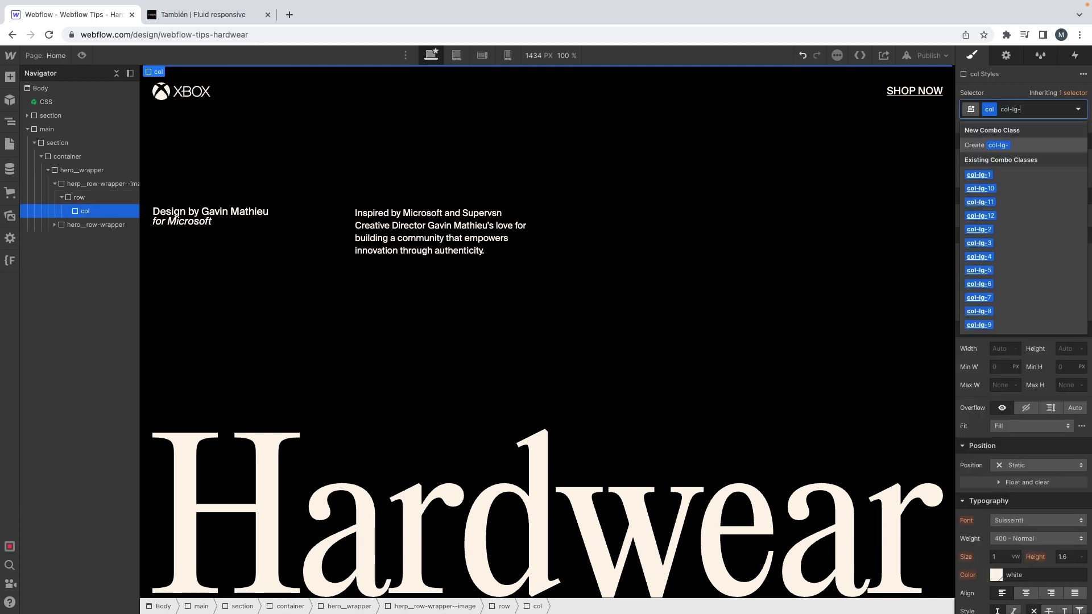
type("7")
key("Return")
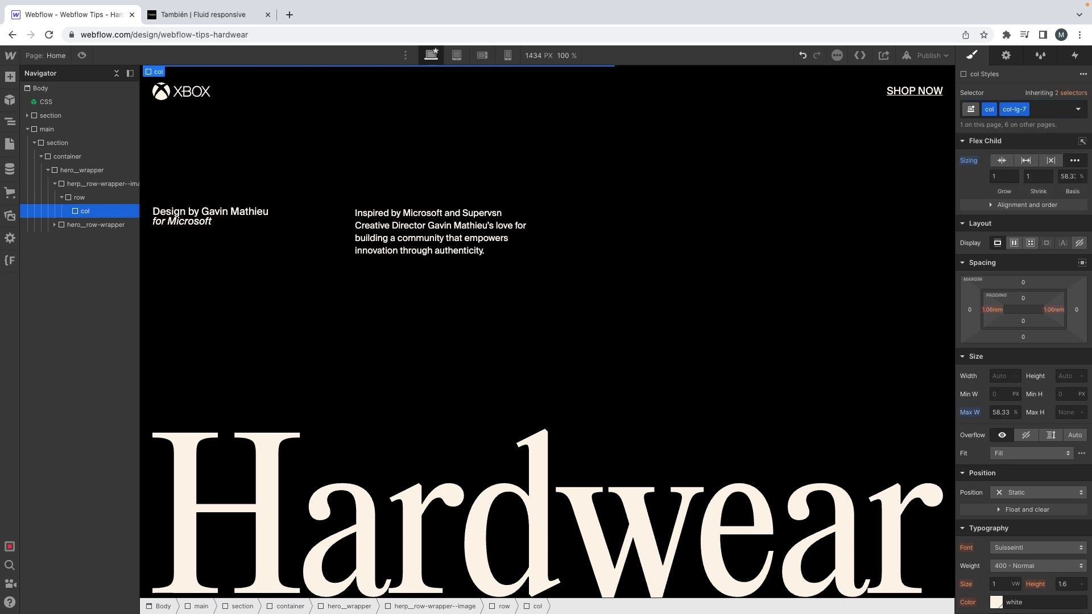
Add the justify-end combo class to row, then compare against the Adobe XD mockup
left_click(87, 199)
key("ctrl+Return")
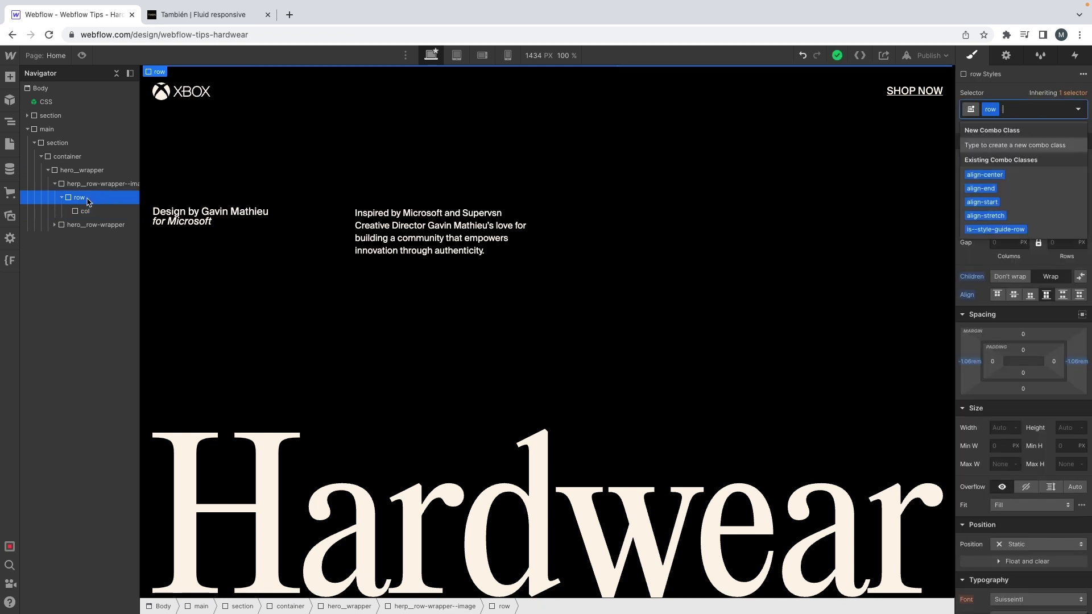
type("justify-")
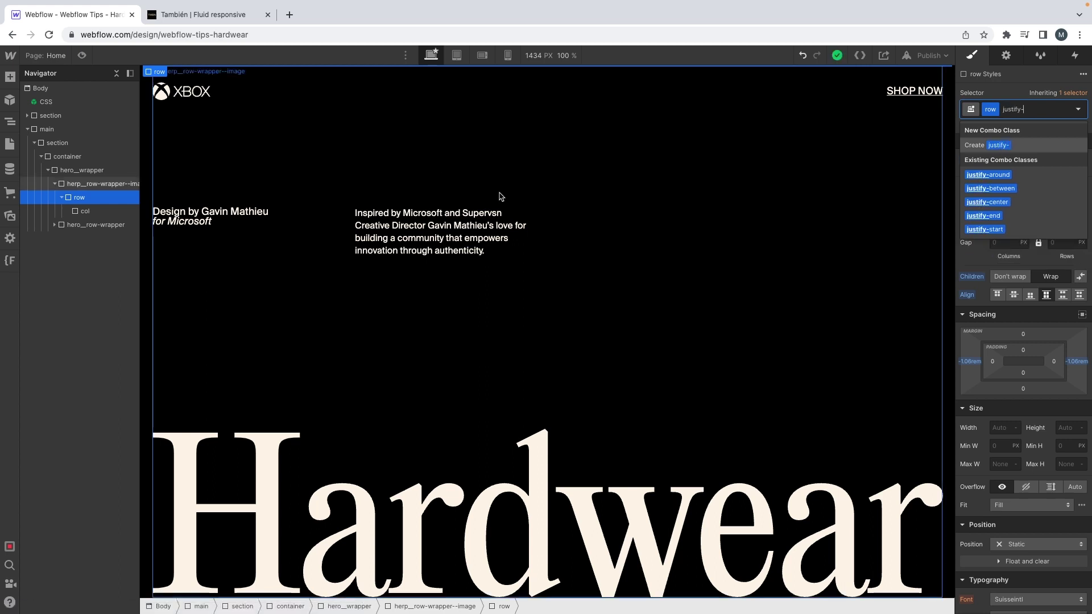
left_click(1057, 217)
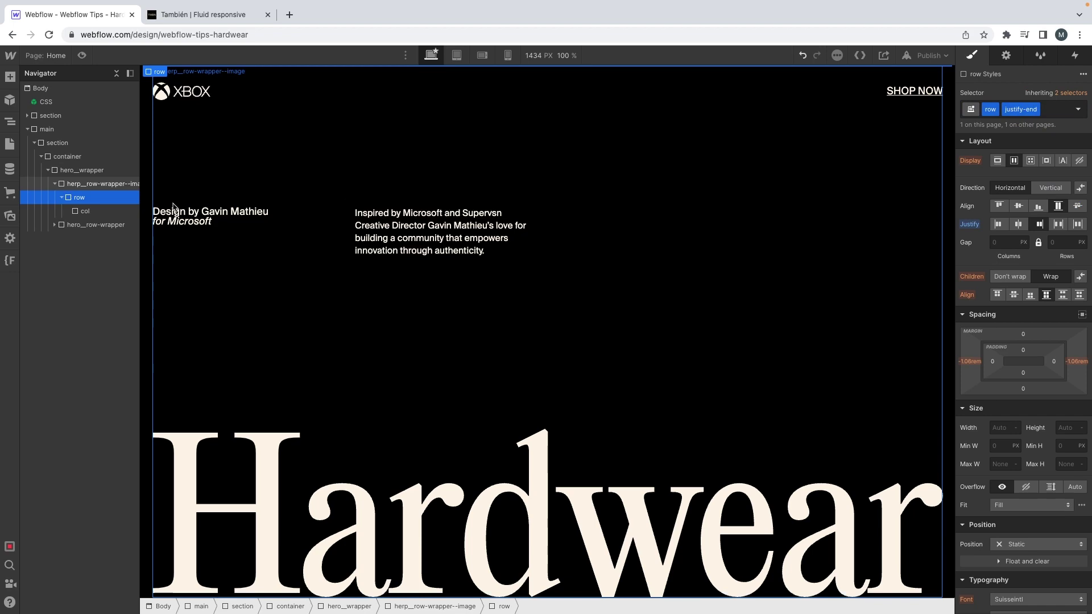
left_click(93, 212)
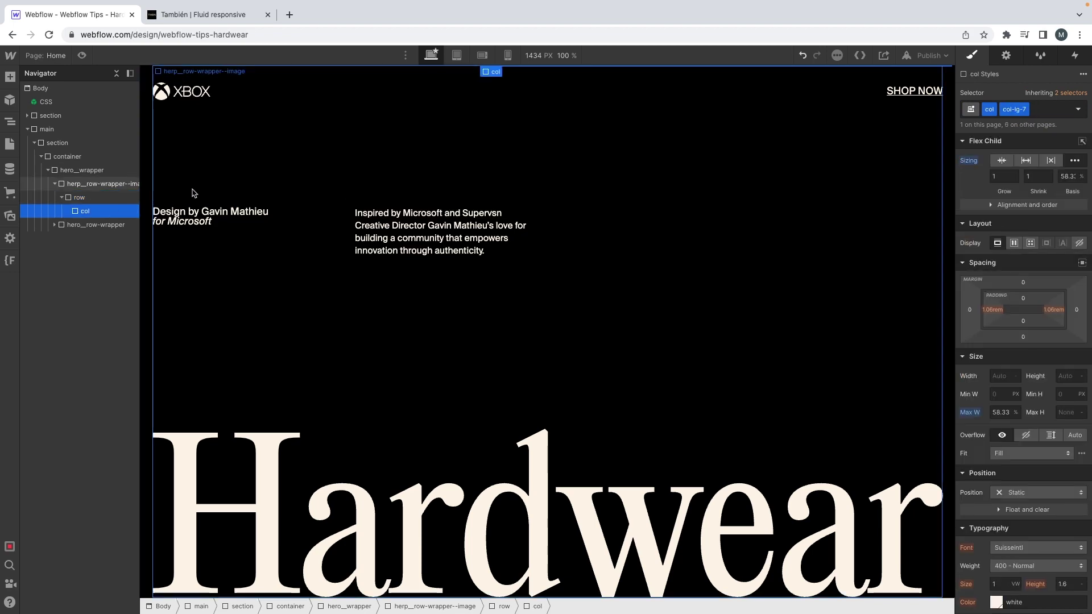
key("ctrl+Left")
left_click(264, 161)
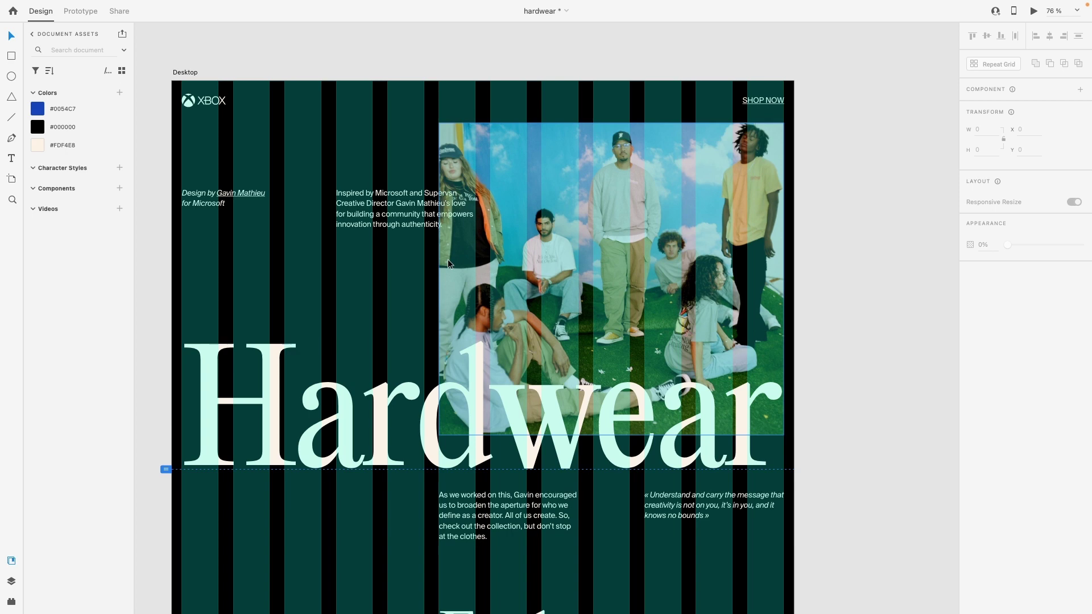
Check the photo's size and upper-area objects in the Adobe XD mockup, clear the selection, and return to Webflow
left_click(488, 247)
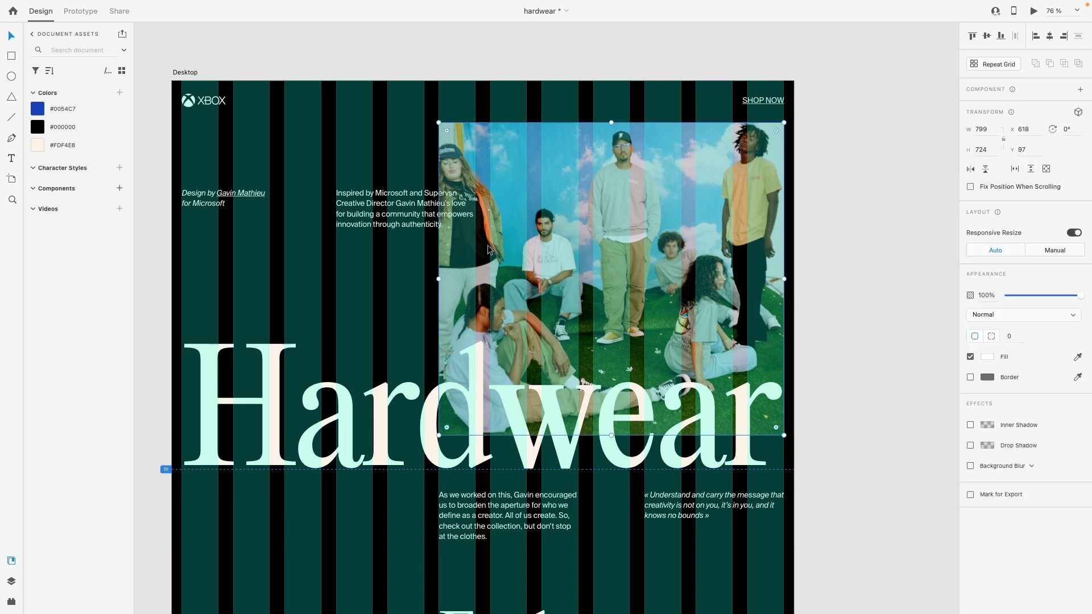
scroll(497, 247, "down", 1)
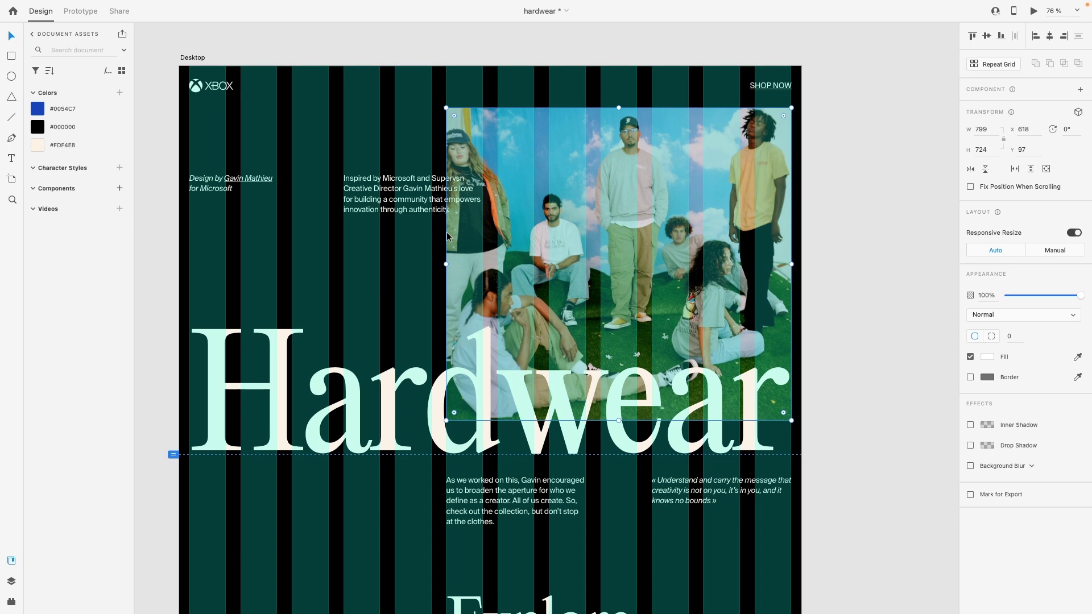
scroll(447, 234, "down", 4)
scroll(447, 234, "up", 2)
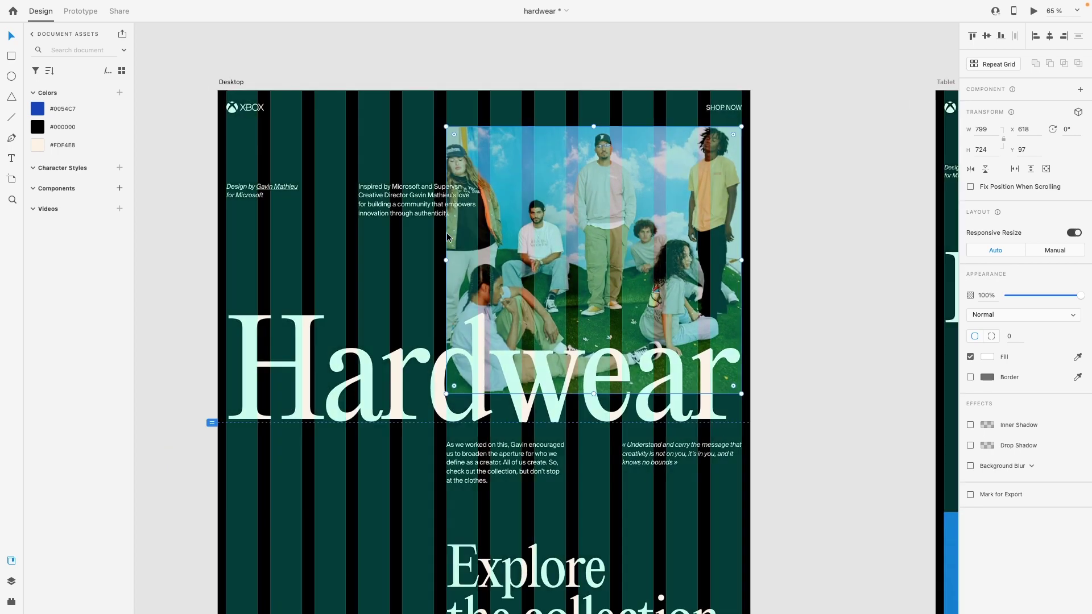
left_click(347, 249)
scroll(352, 252, "down", 2)
scroll(353, 252, "up", 3)
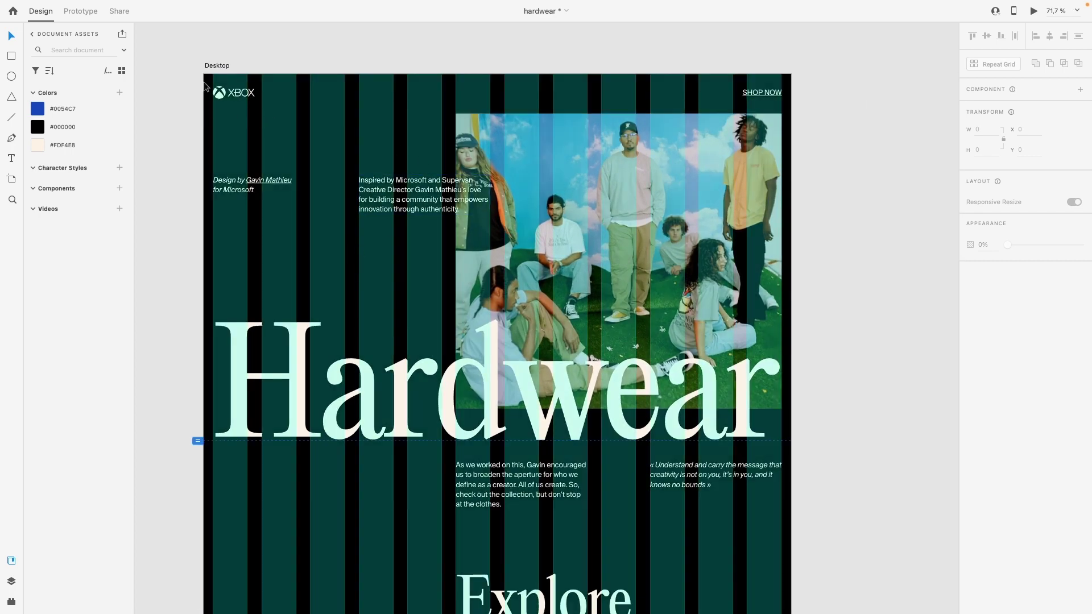
left_click_drag(206, 79, 791, 447)
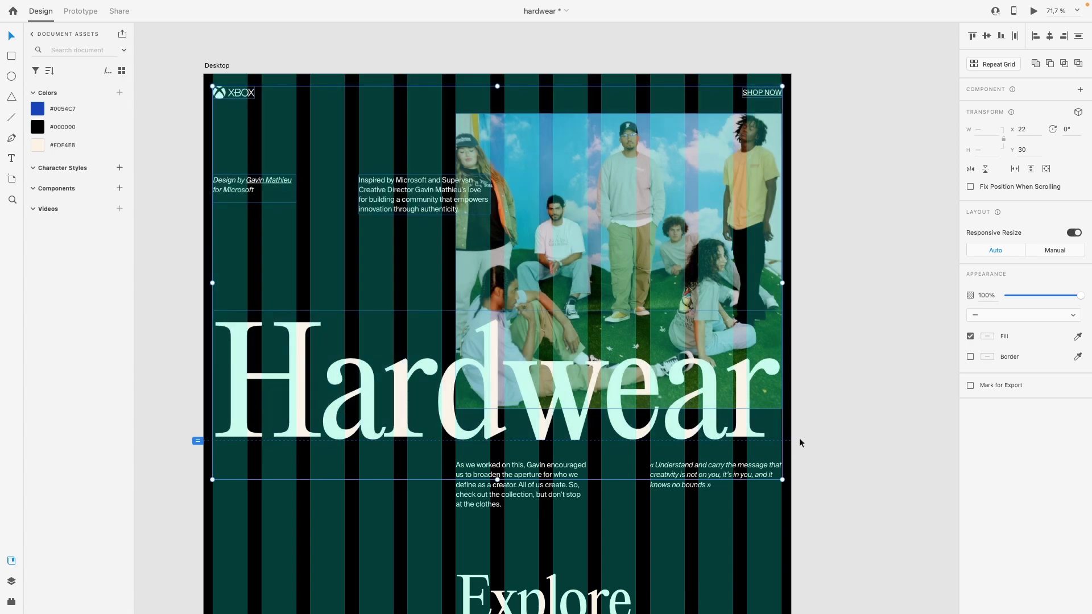
left_click(800, 438)
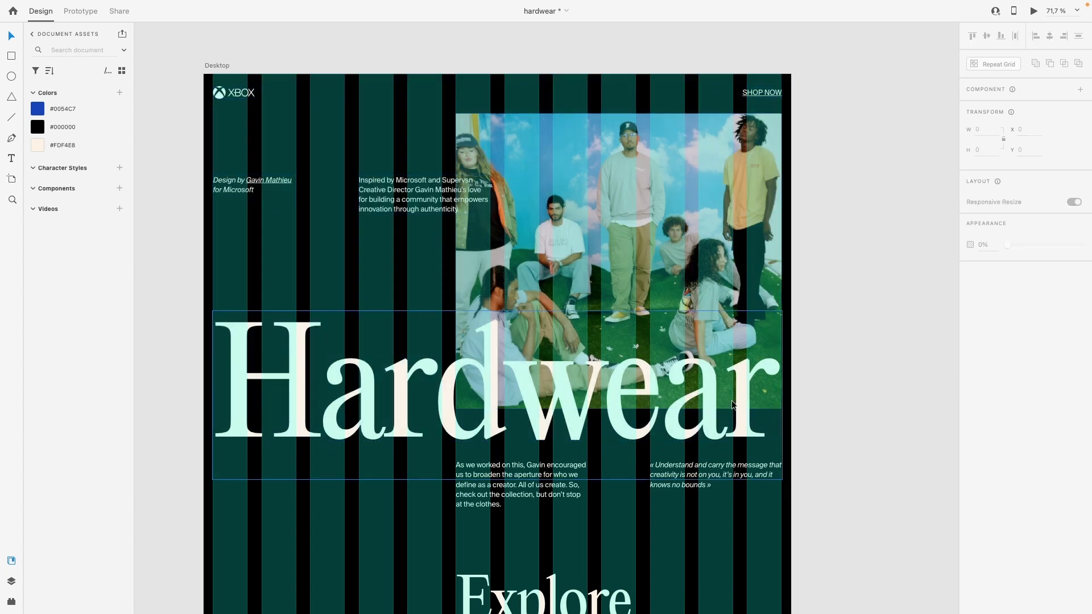
key("ctrl+Right")
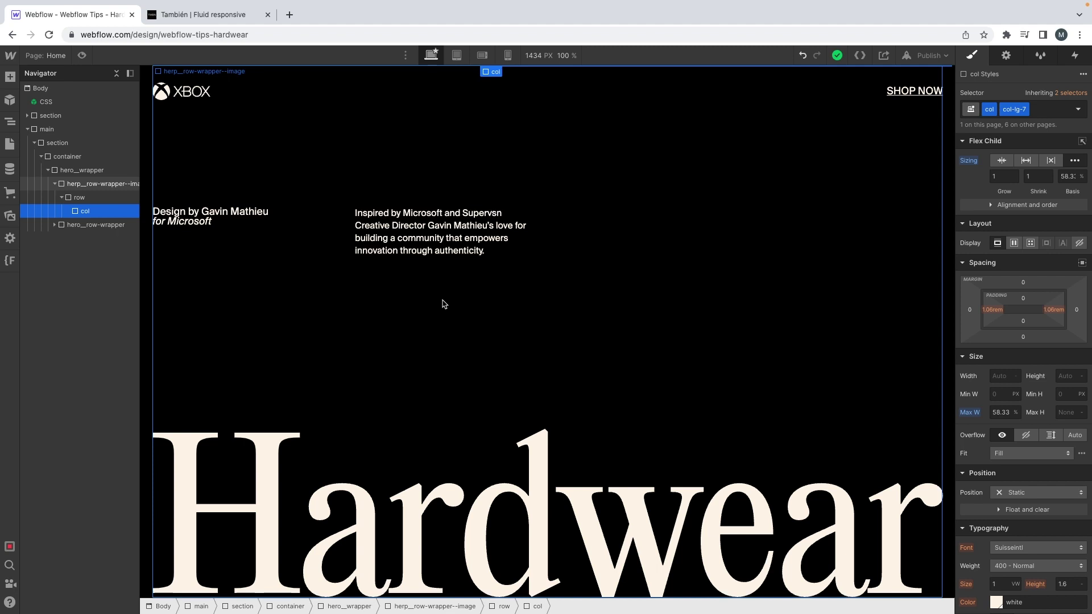
Correct the misspelled herp class to hero__row-wrapper--image
key("super+k")
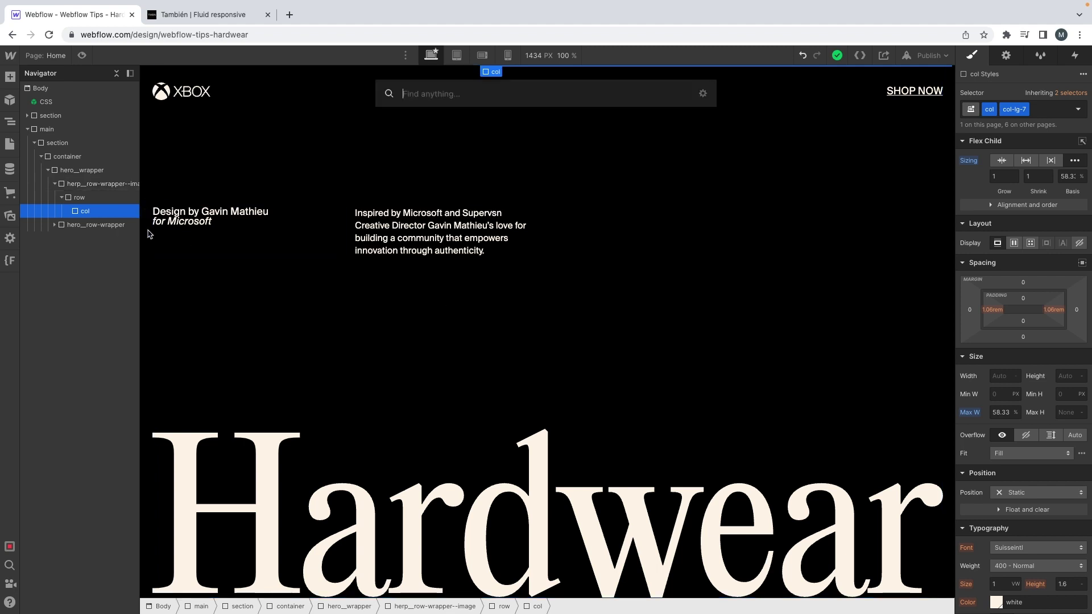
left_click(117, 184)
double_click(1002, 125)
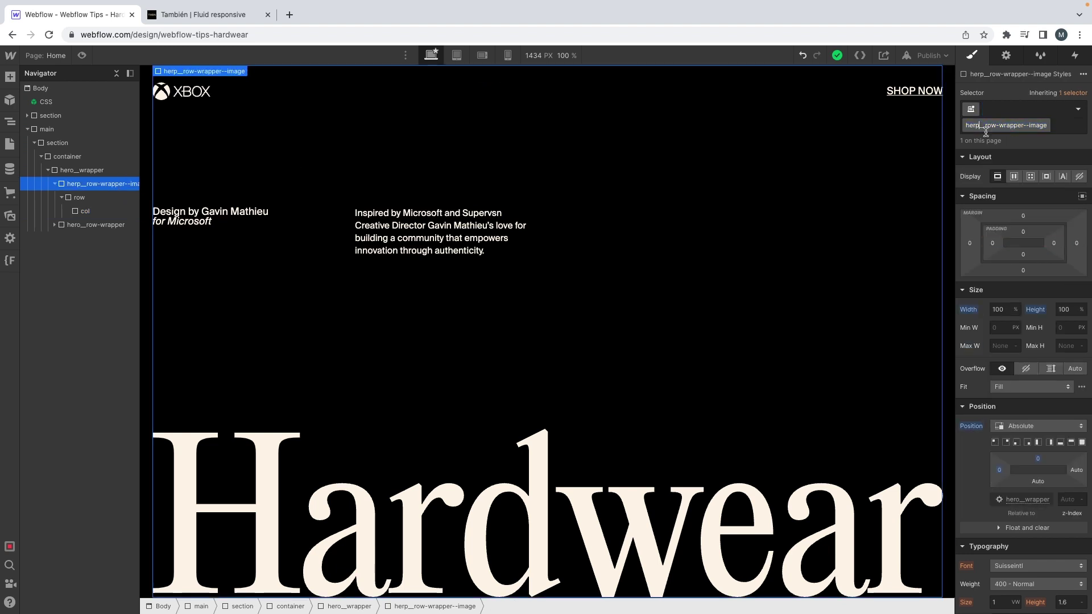
key("BackSpace")
type("o")
key("Return")
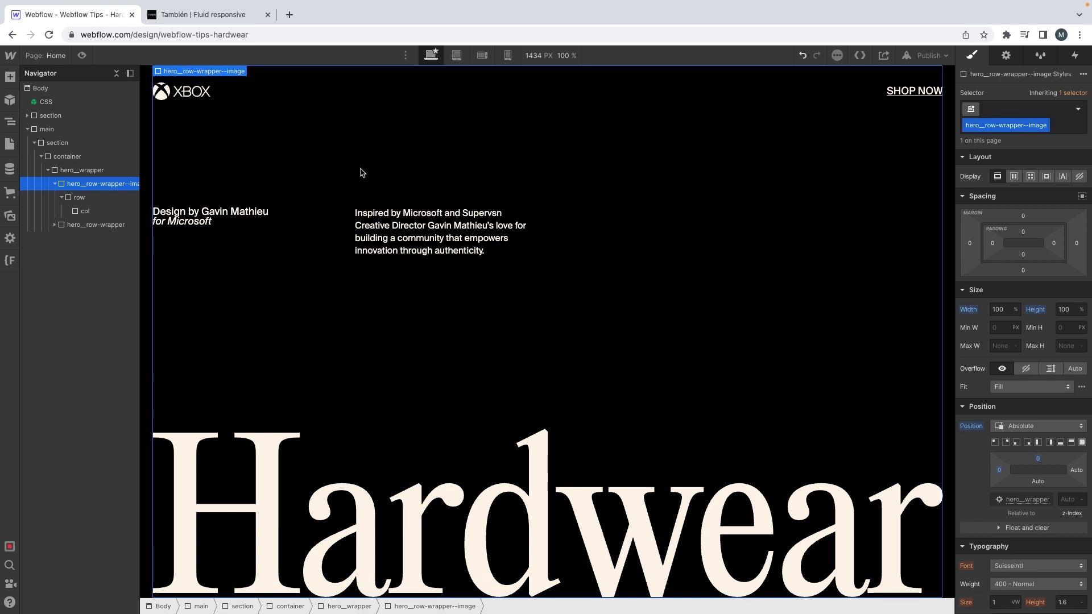
Add a Div Block with class hero__image-wrapper inside col
left_click(92, 210)
key("super+e")
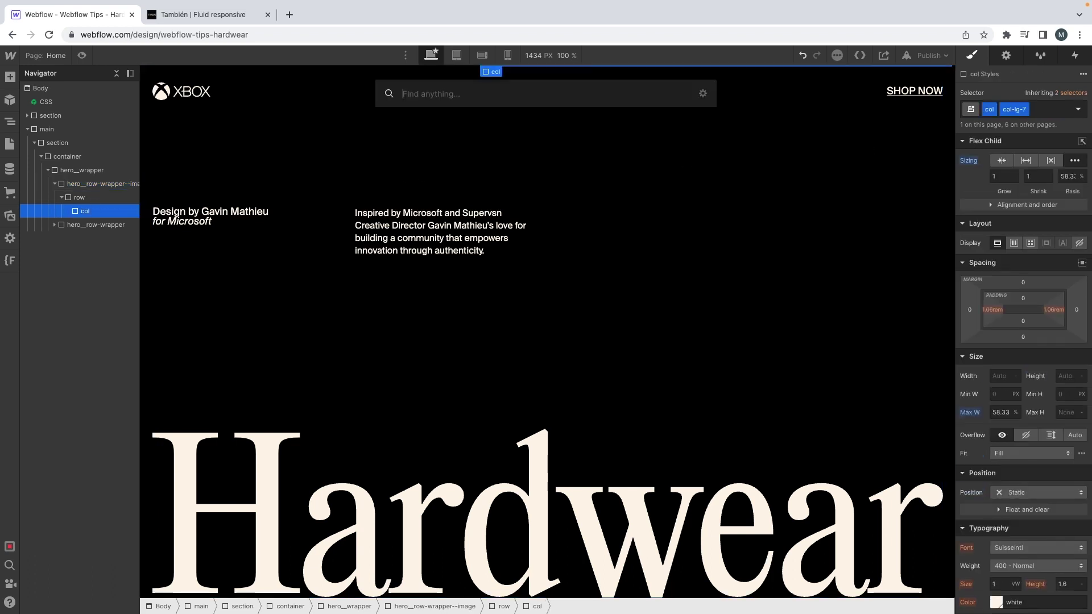
type("div")
key("Return")
key("super+Return")
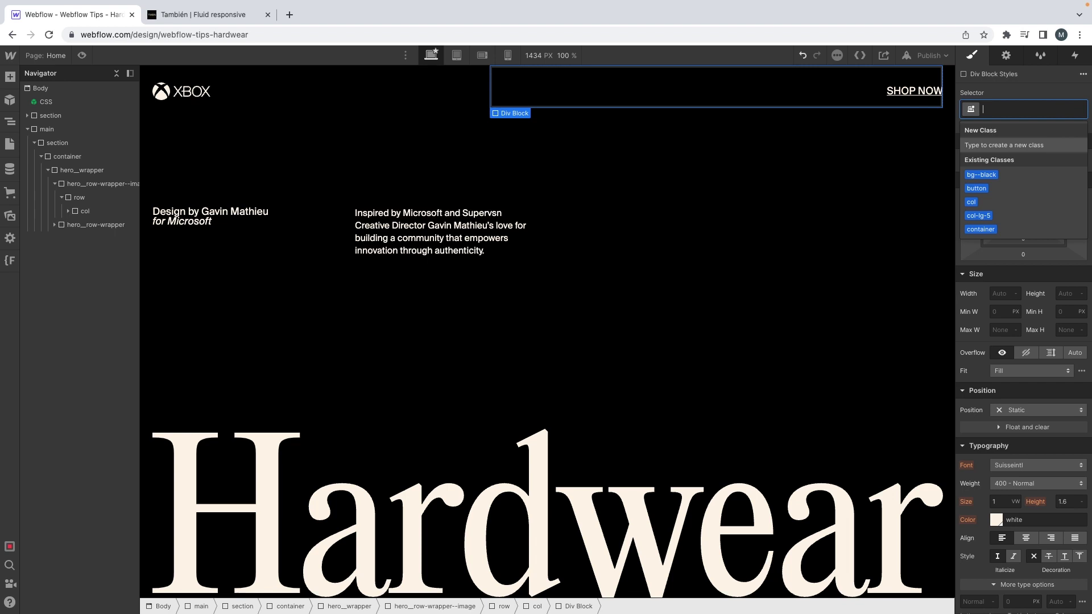
type("hero__")
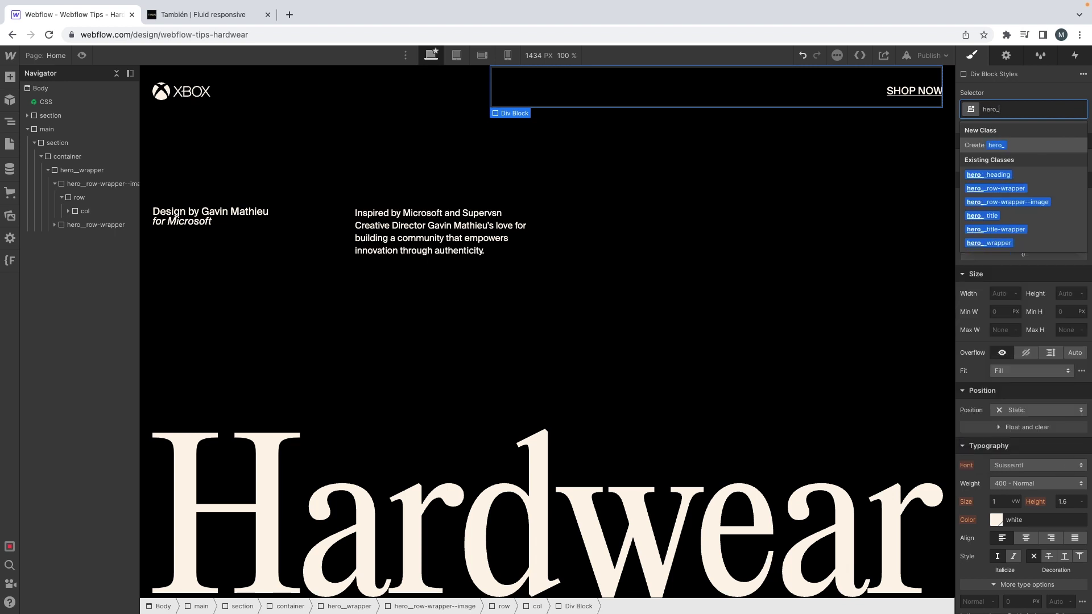
type("image-wrapper")
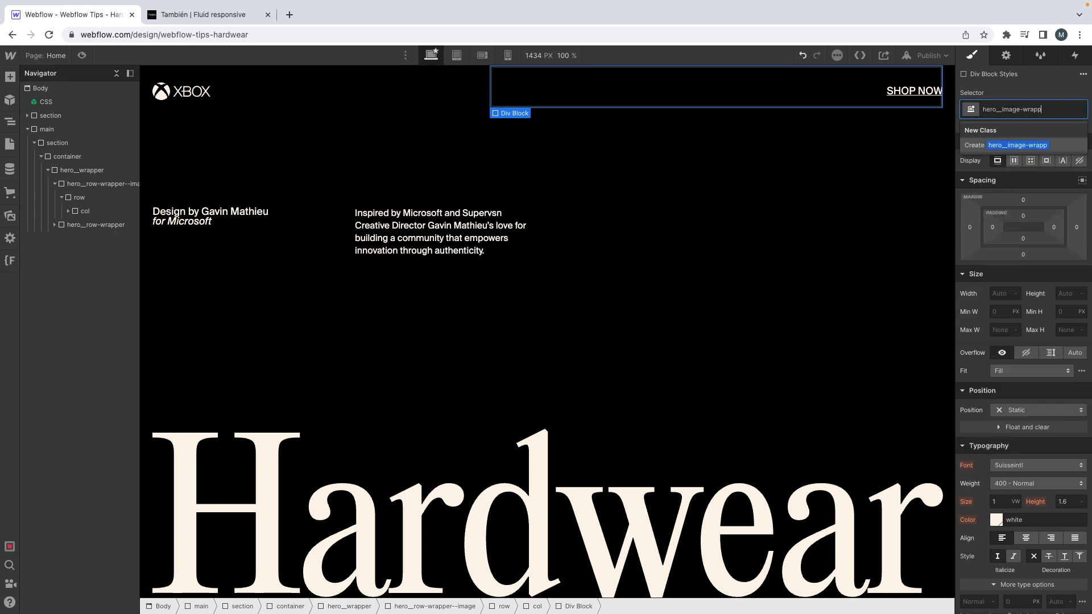
key("Return")
Add a test hero__image div inside hero__image-wrapper, then delete it
left_click(77, 212)
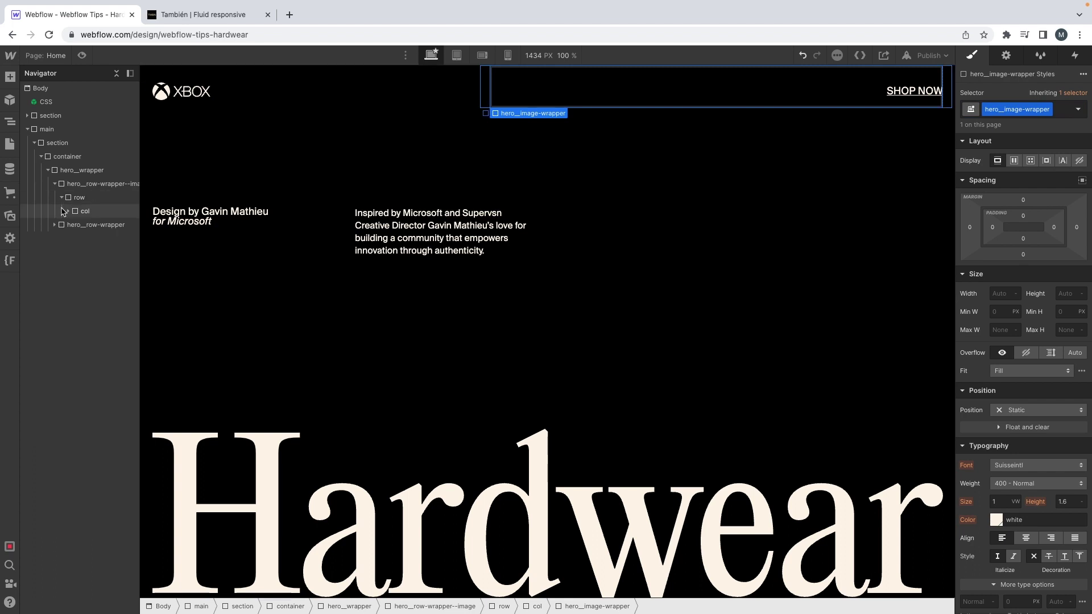
left_click(91, 225)
key("super+e")
type("di")
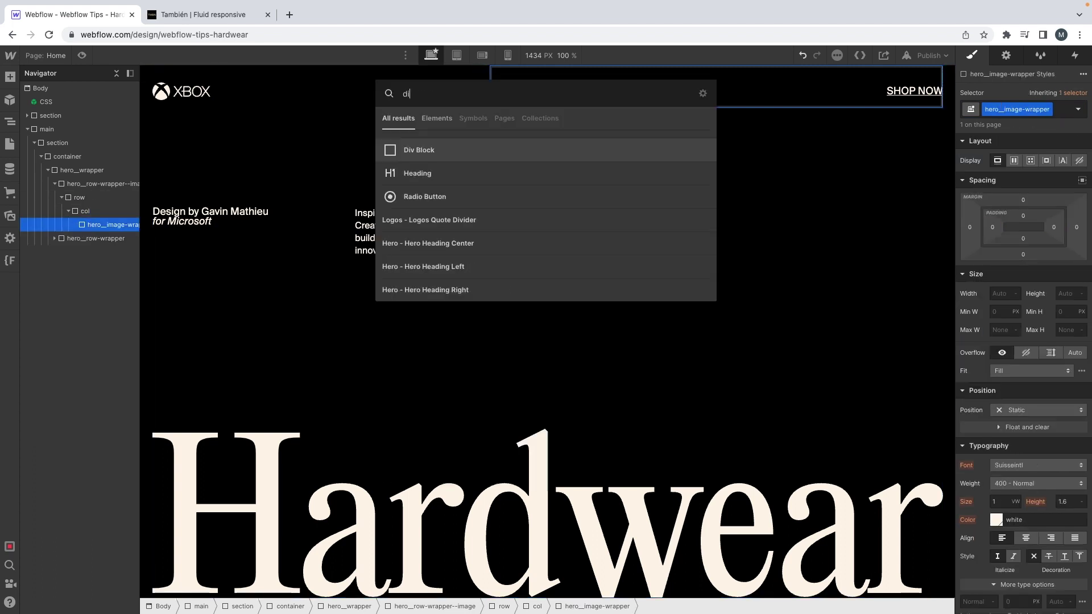
key("Return")
key("super+Return")
type("hero__image")
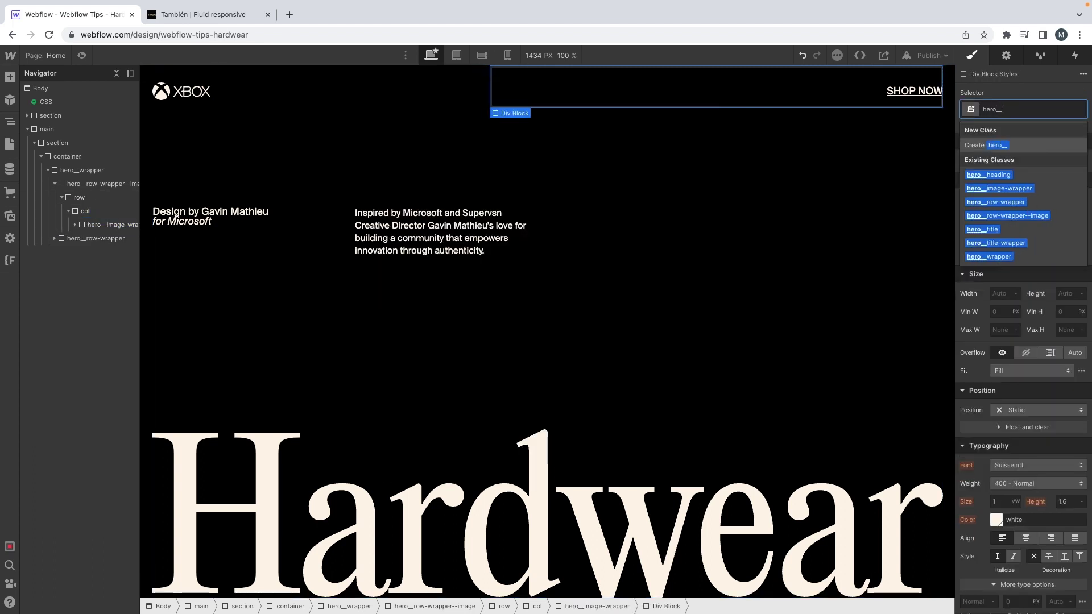
key("Return")
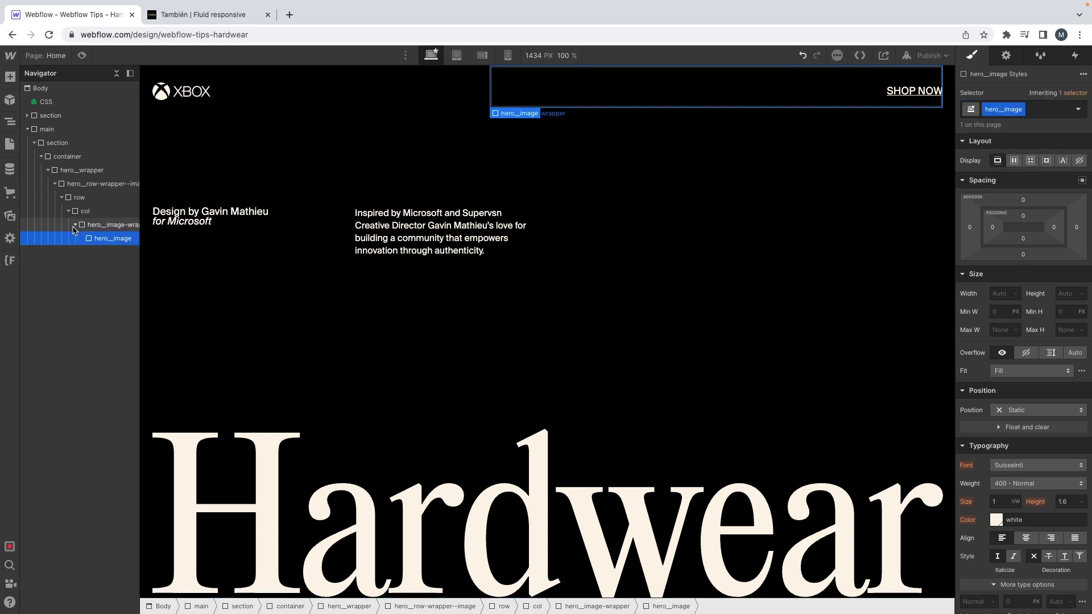
key("BackSpace")
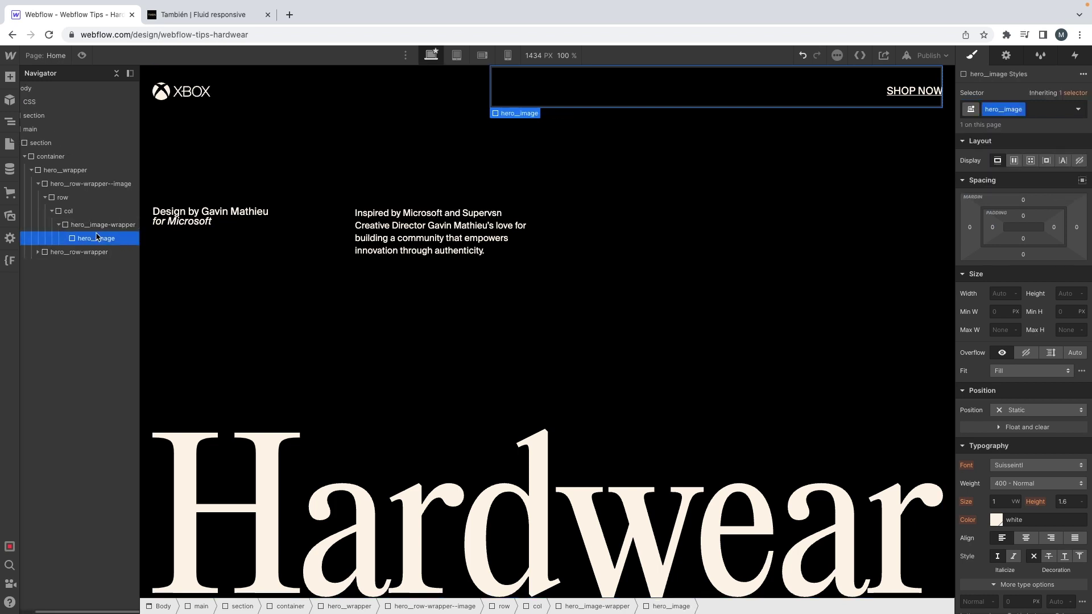
left_click(103, 227)
key("super+e")
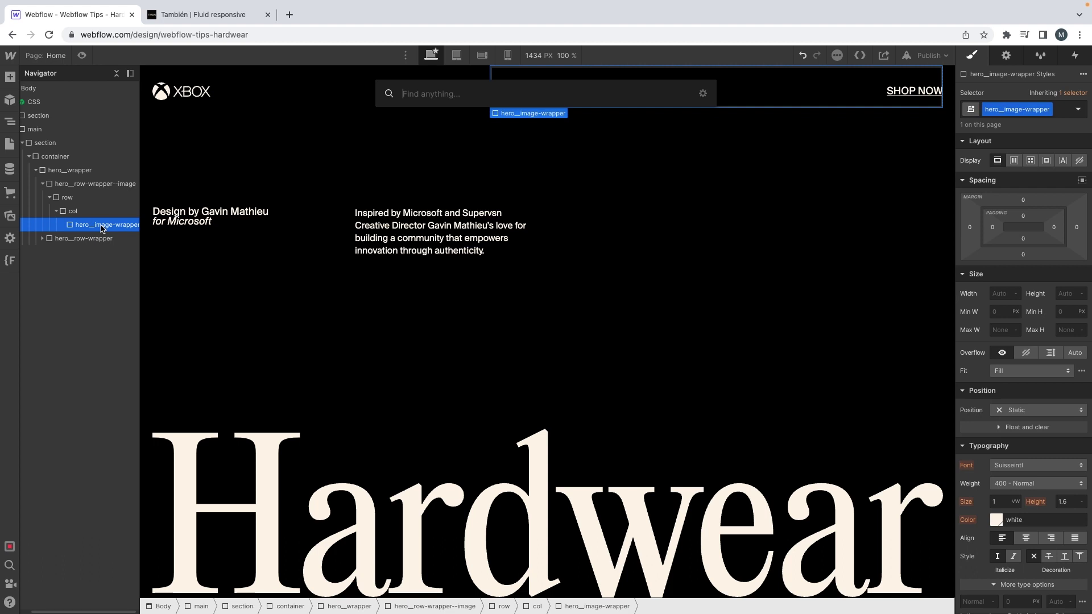
Insert an Image with class hero__image inside the wrapper, using the group photo from Assets
type("i")
key("Return")
key("super+Return")
type("hero_image")
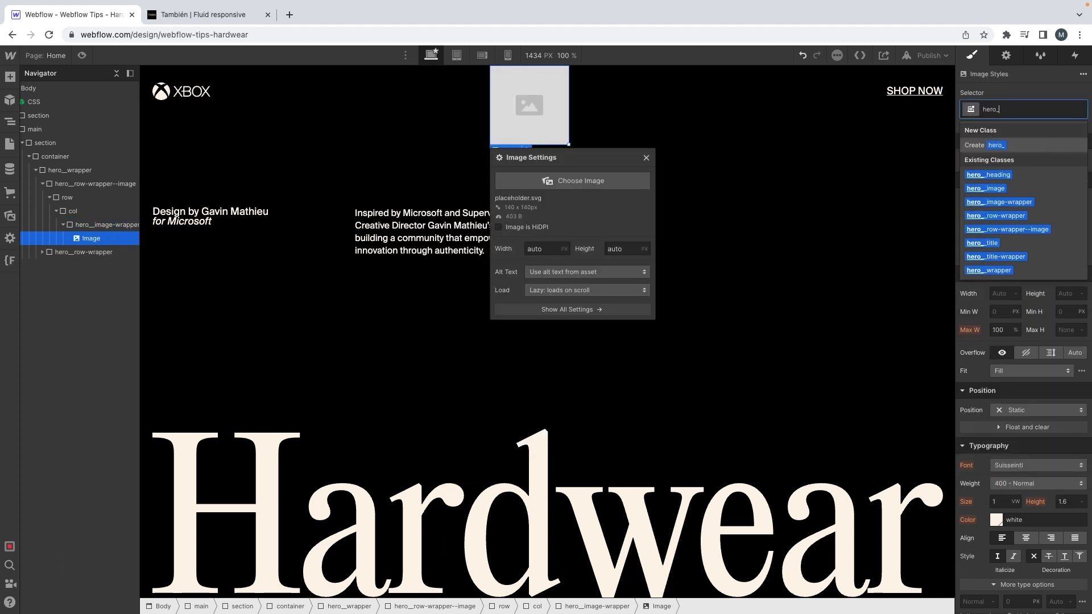
key("Return")
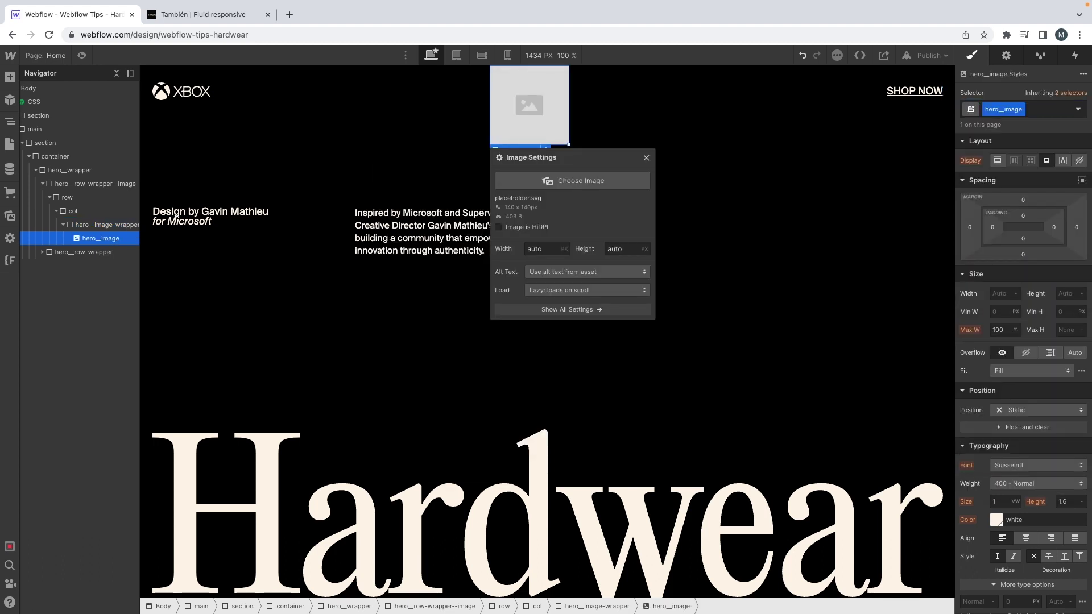
left_click(566, 181)
left_click(146, 184)
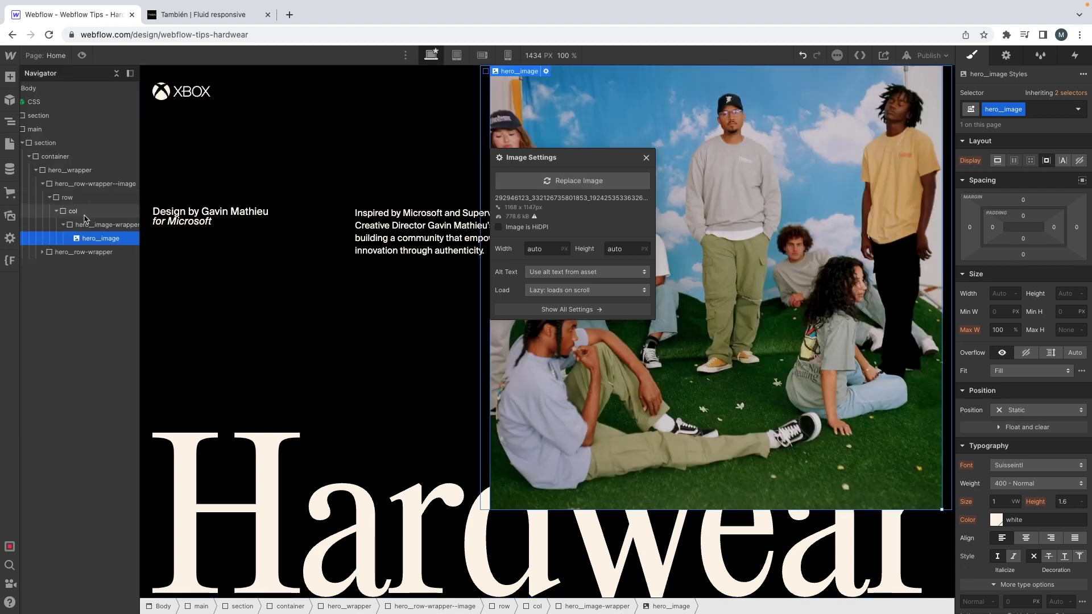
Give hero__image-wrapper 100% width and a 45.25 REM height matching the 724 px XD photo
left_click(84, 225)
left_click(995, 294)
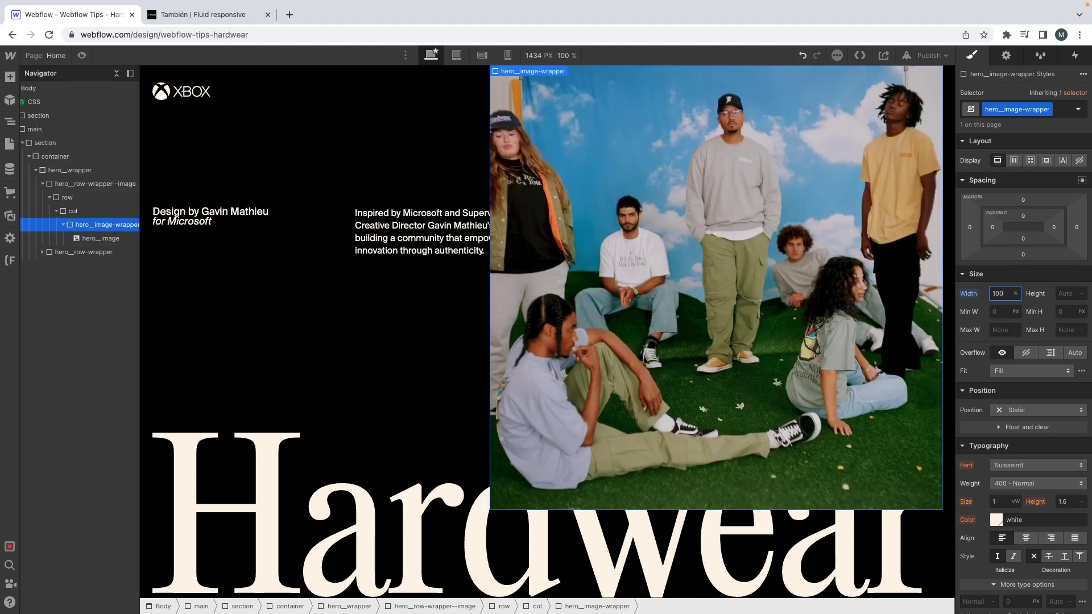
key("ctrl+Left")
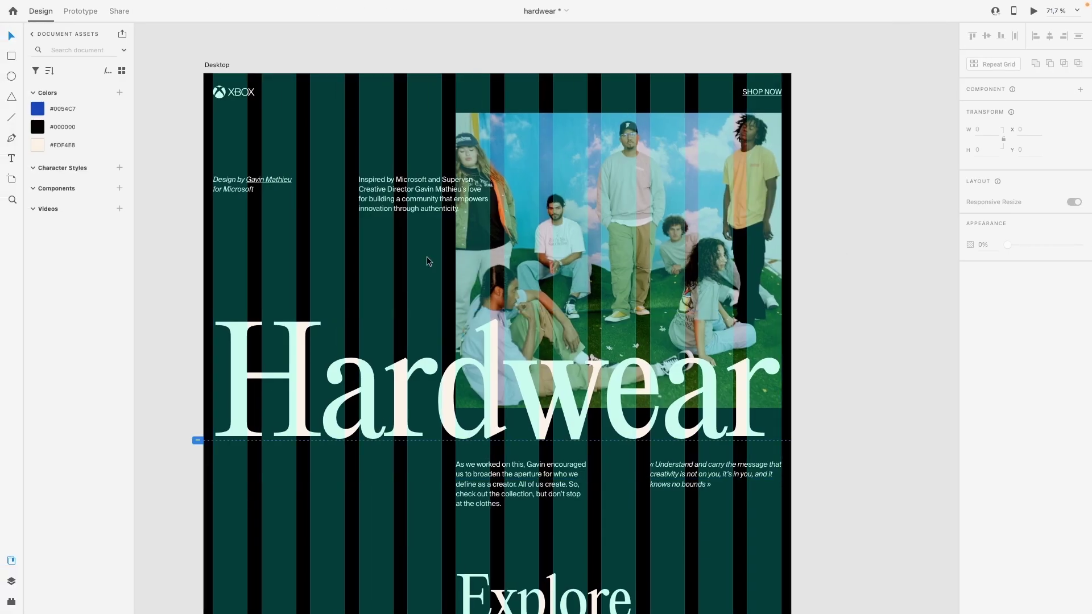
key("ctrl+Right")
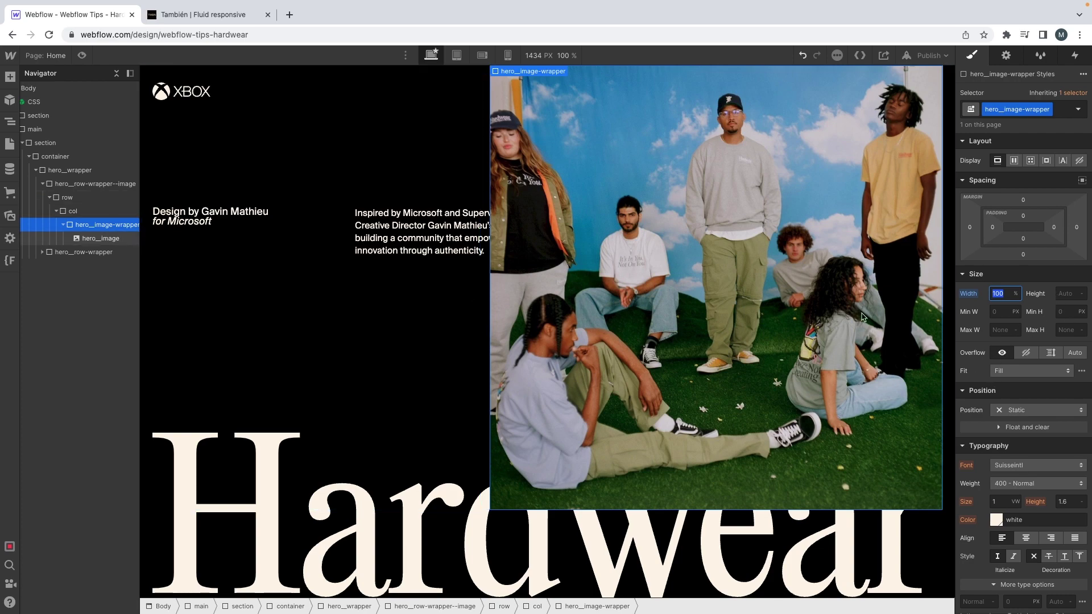
key("ctrl+Left")
left_click(670, 275)
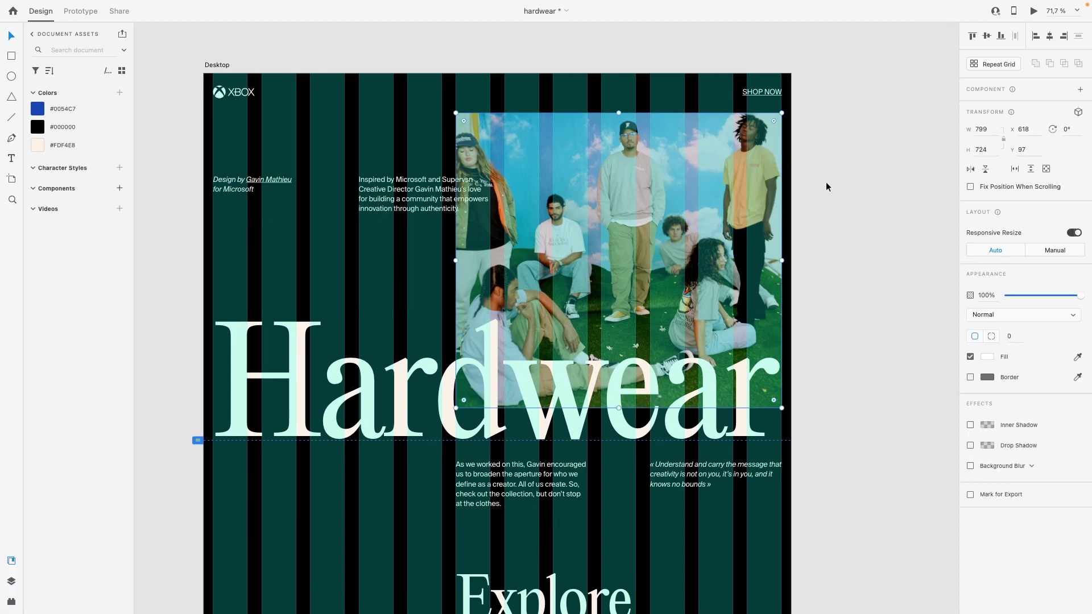
key("ctrl+Right")
left_click(1058, 293)
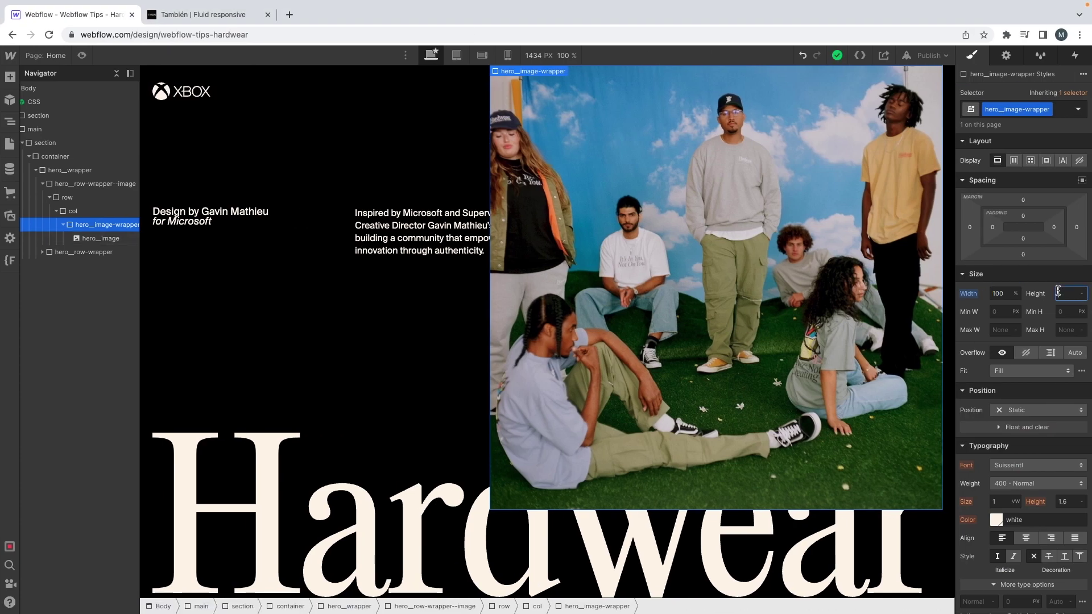
type("7")
key("Return")
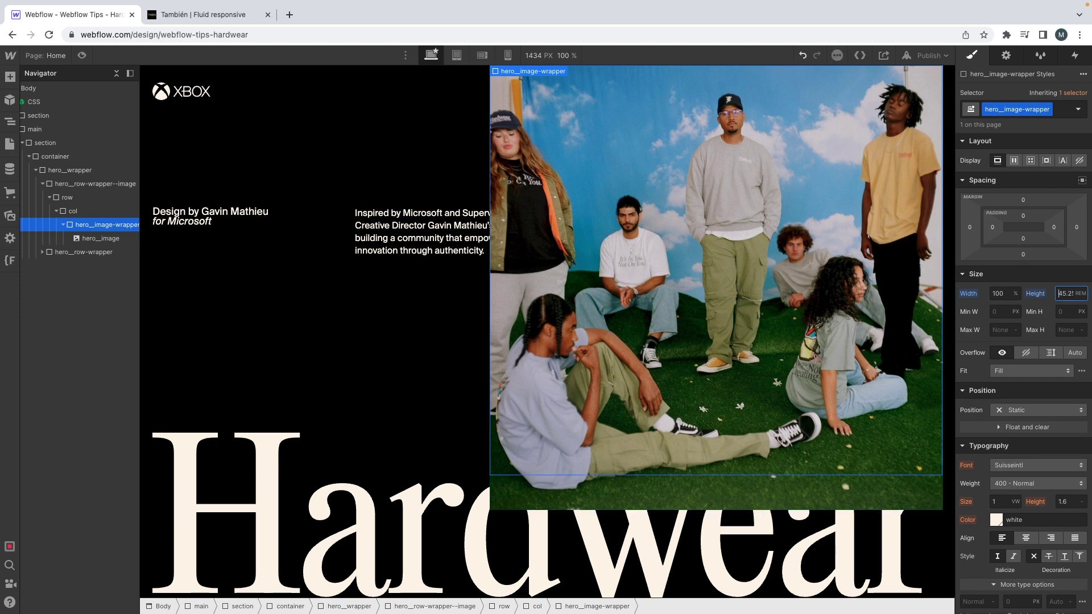
key("Right")
left_click(64, 225)
left_click(74, 184)
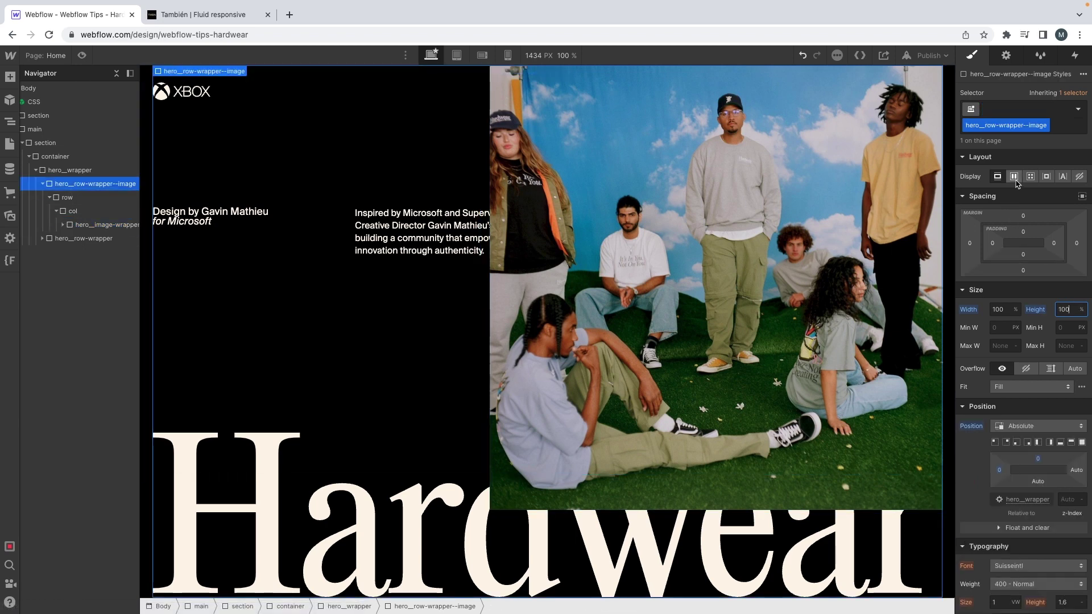
Try flex layout with centered, right-aligned photo on the image row, then revert to block
left_click(1013, 177)
left_click(1019, 222)
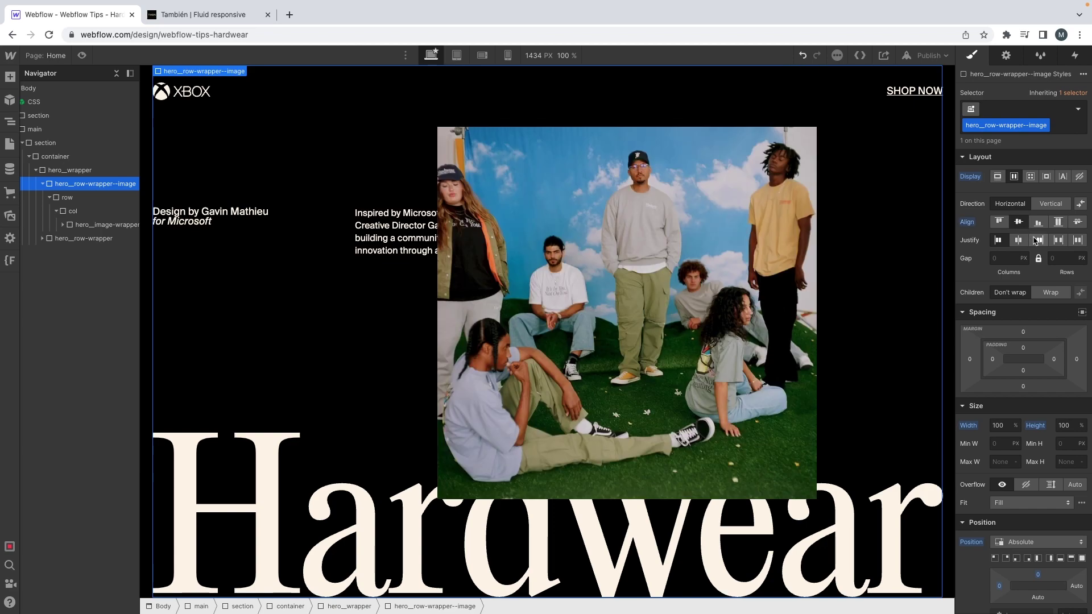
left_click(1038, 240)
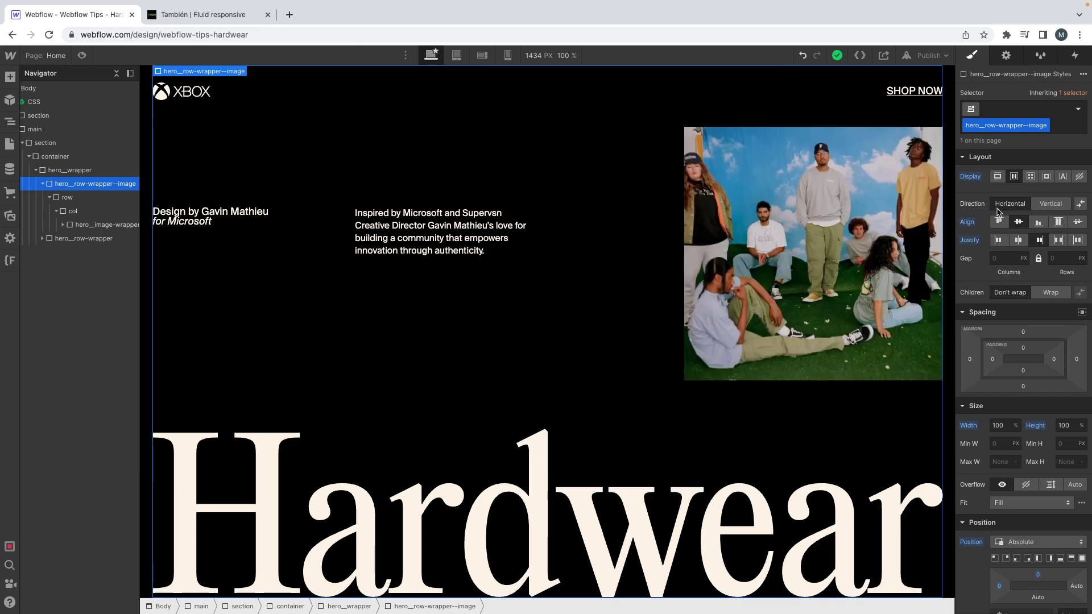
left_click(971, 178, "alt")
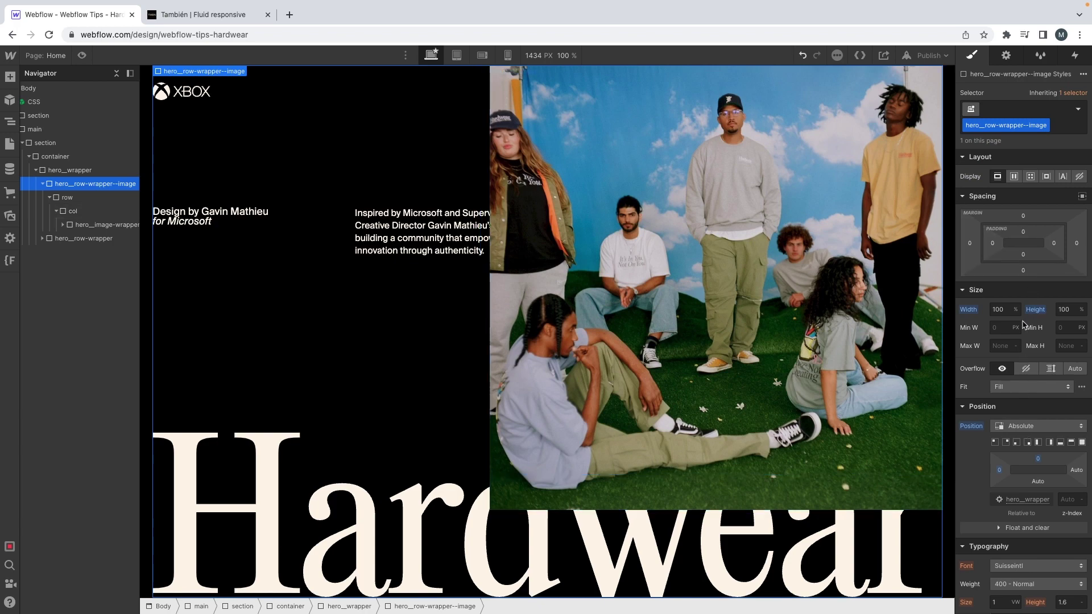
After checking the XD design, set hero__row-wrapper--image top padding to 100/16rem (6.25rem)
key("ctrl+Left")
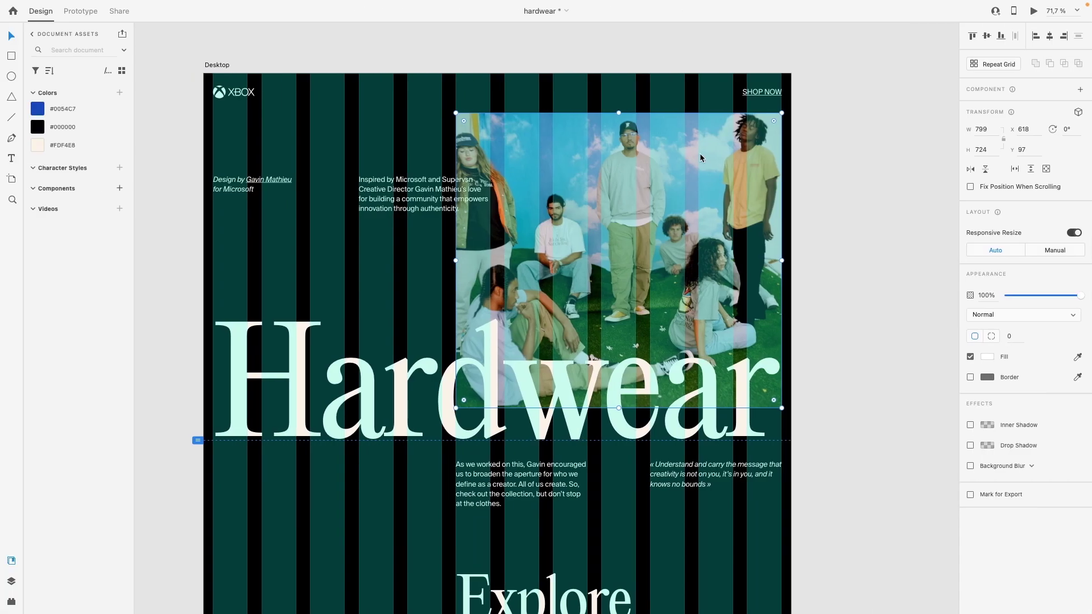
key("ctrl+Right")
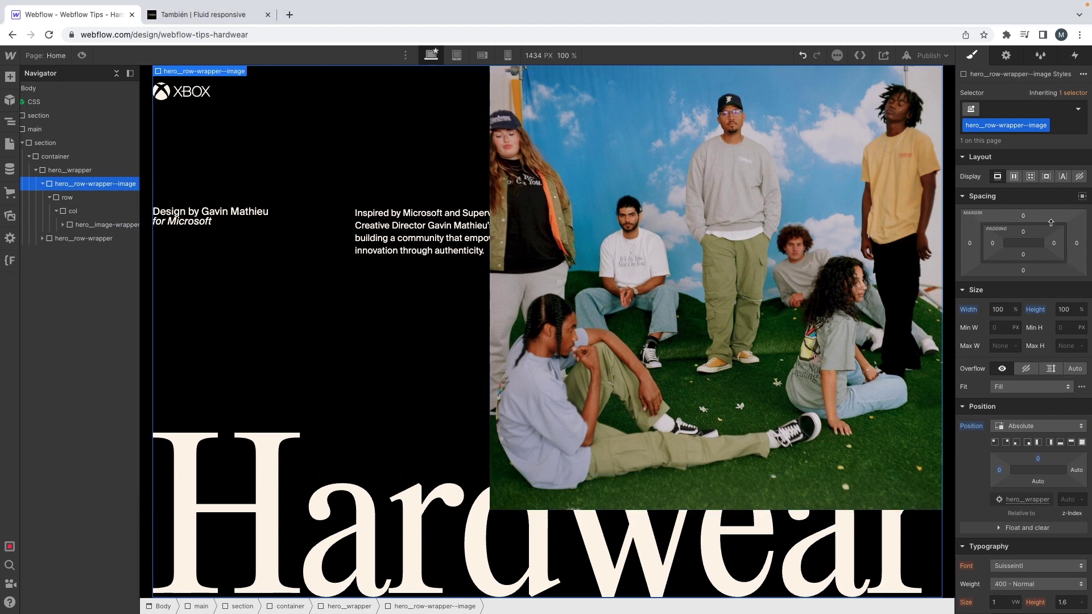
left_click(1023, 232)
type("100/16rem")
key("Return")
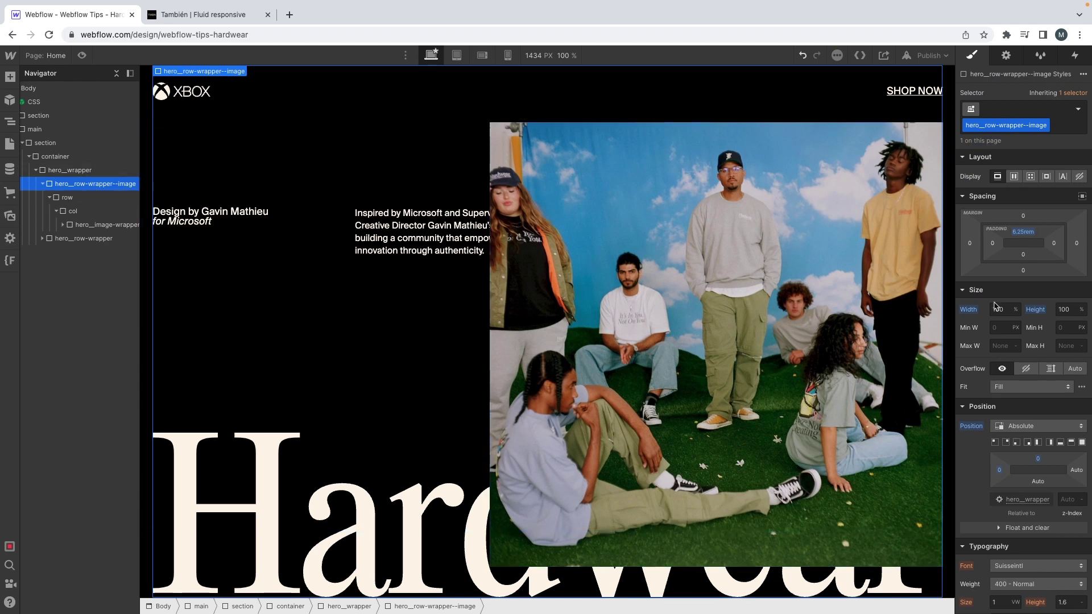
left_click(1072, 500)
Make hero__row-wrapper relatively positioned with z-index 10, then preview the page
left_click(85, 239)
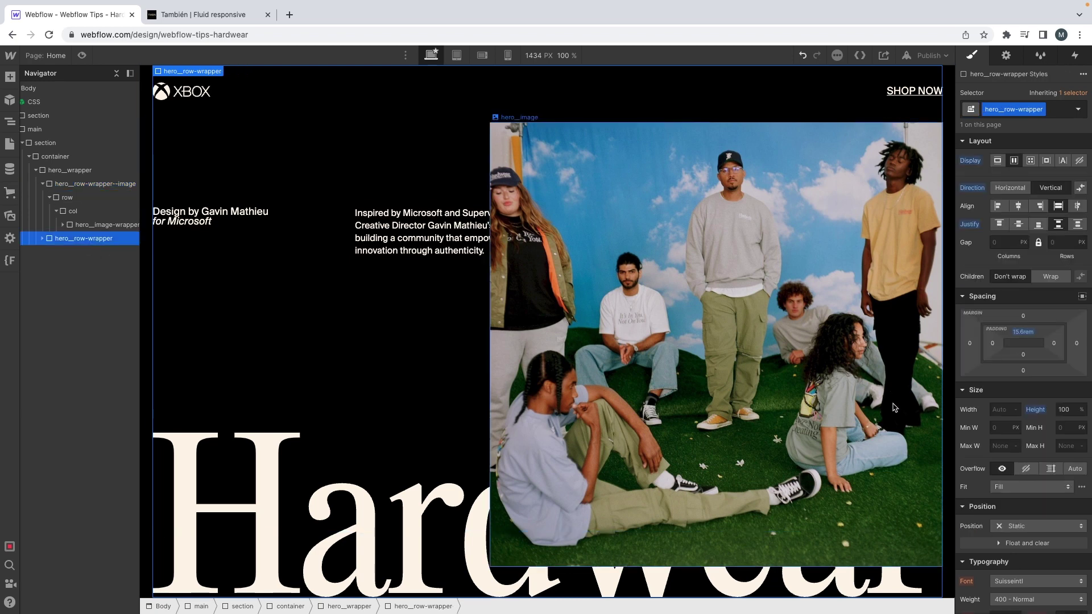
left_click(1024, 526)
left_click(1072, 526)
left_click(1068, 585)
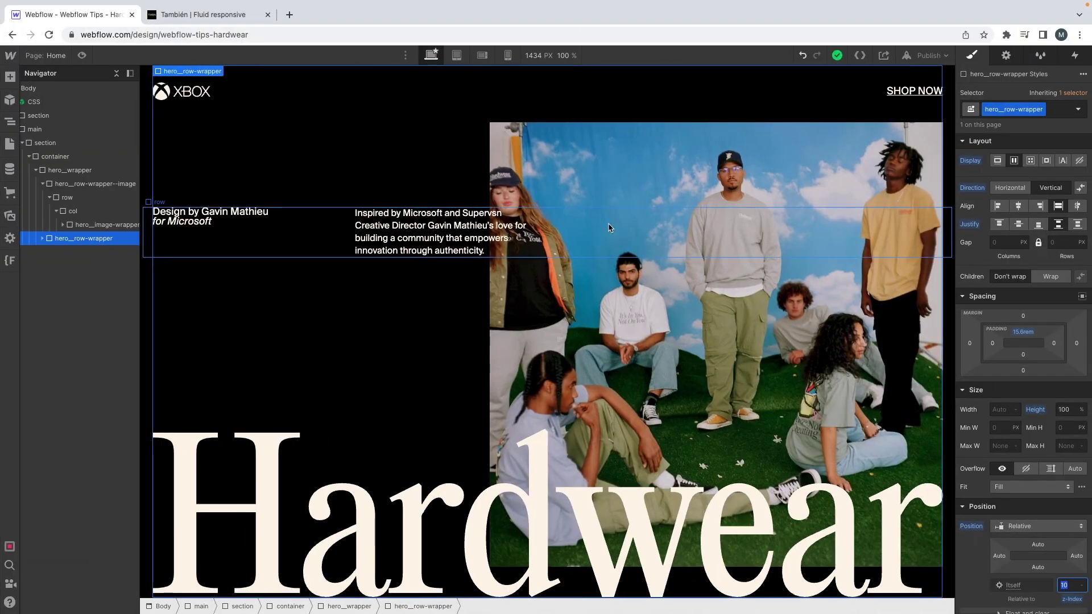
left_click(82, 55)
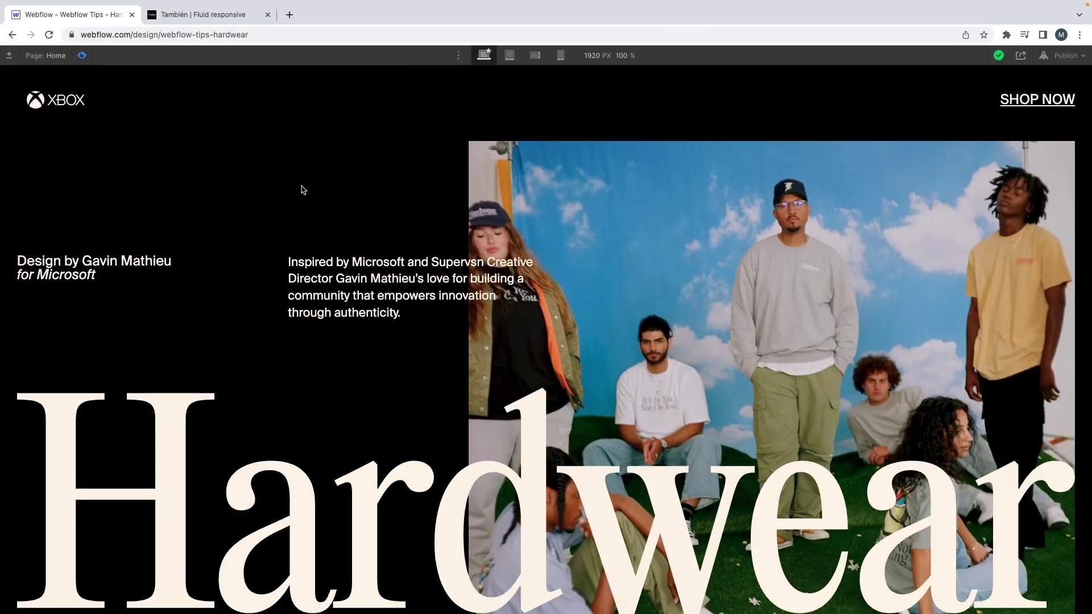
Narrow the preview viewport from 1920 px to about 1466 px and compare with Adobe XD
scroll(303, 190, "down", 2)
scroll(345, 220, "up", 2)
left_click_drag(1087, 410, 962, 416)
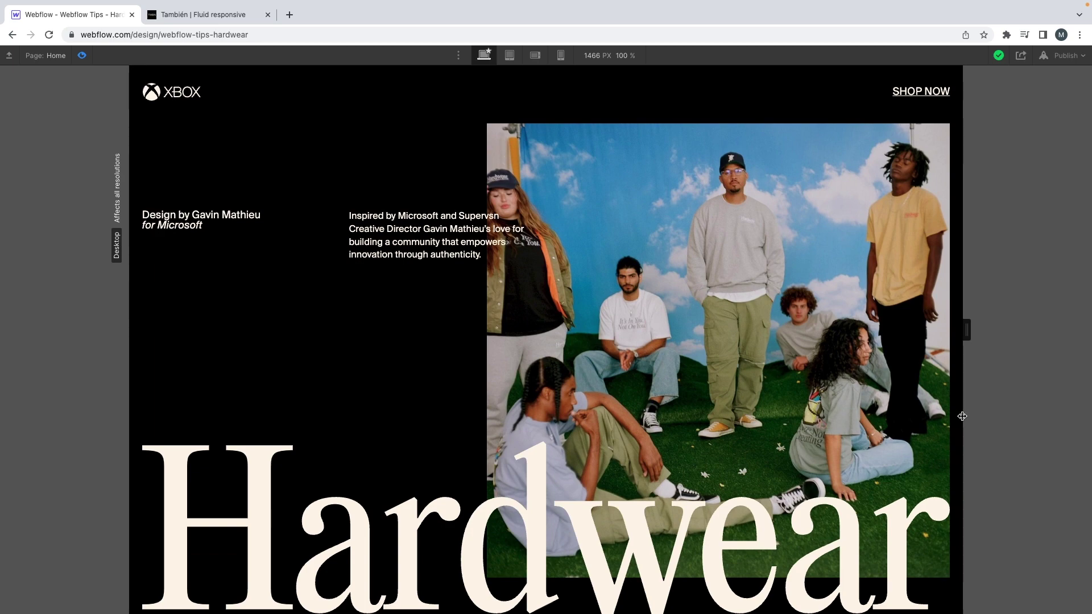
key("ctrl+Left")
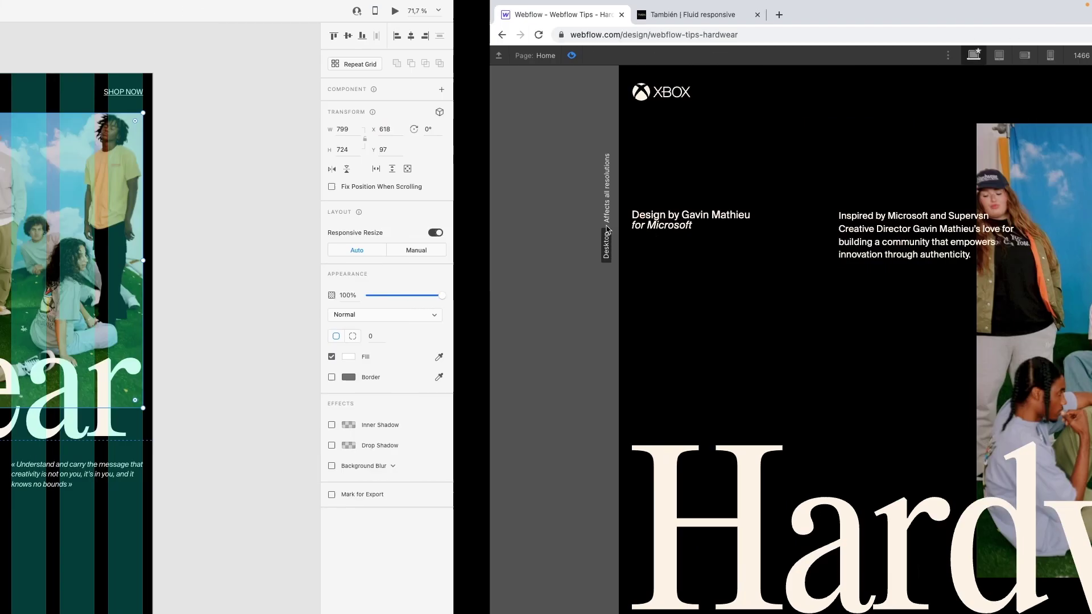
Duplicate the Desktop artboard in Adobe XD and set the copy's width to 1650
scroll(335, 261, "down", 8)
scroll(337, 262, "up", 8)
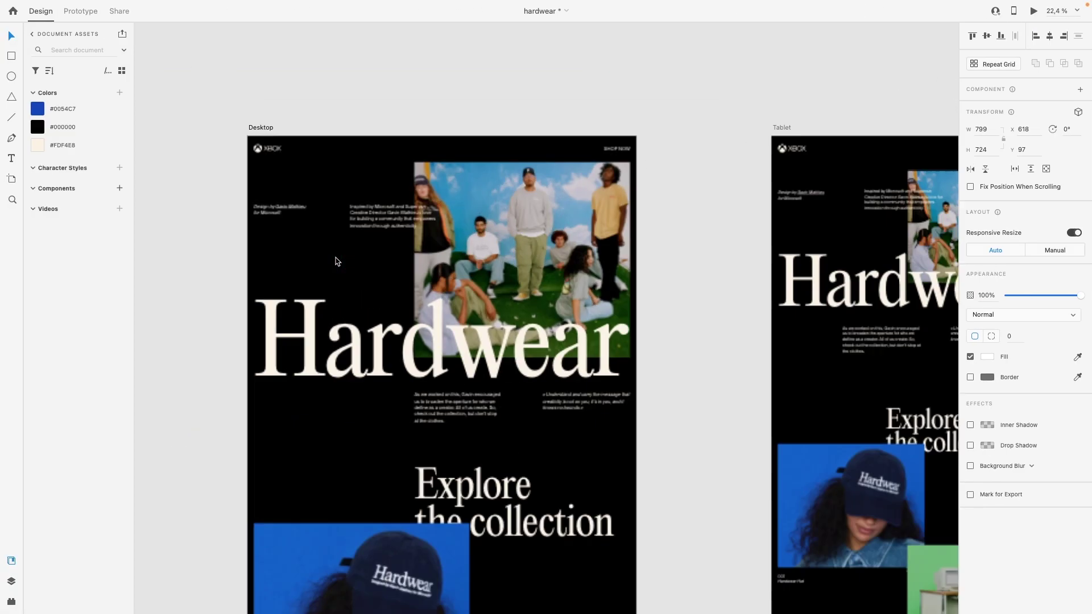
scroll(337, 261, "down", 1)
key("ctrl+Right")
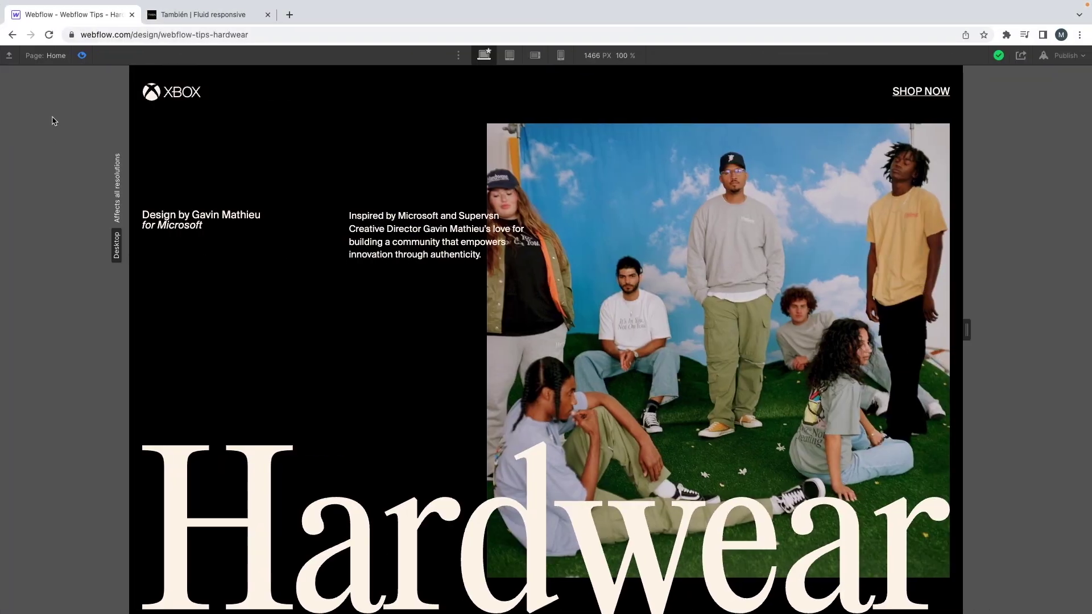
key("ctrl+Left")
scroll(186, 103, "down", 5)
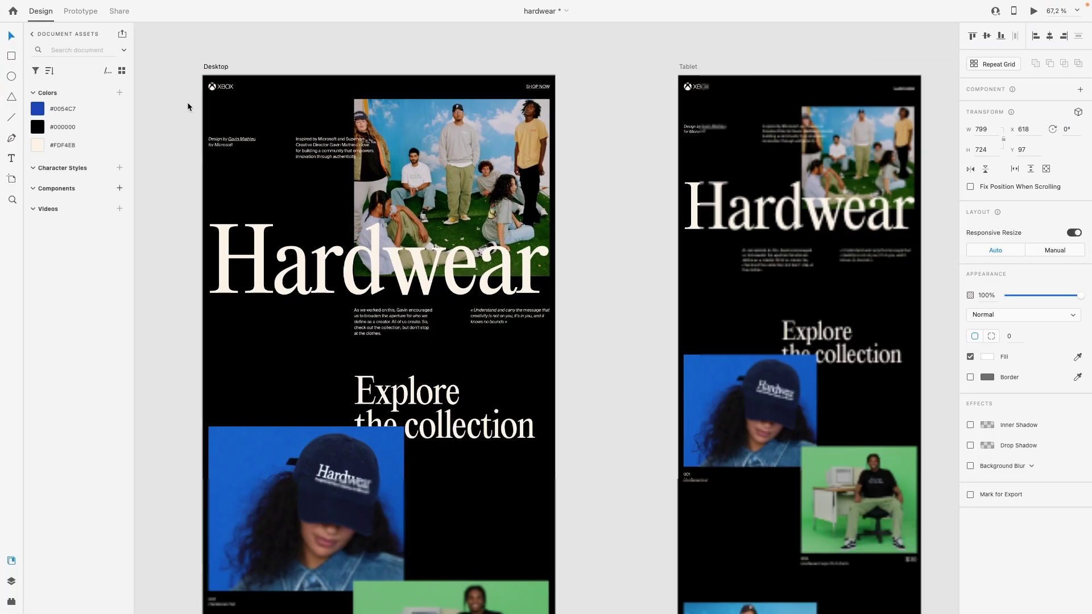
left_click_drag(440, 81, 229, 77)
scroll(217, 91, "left", 3)
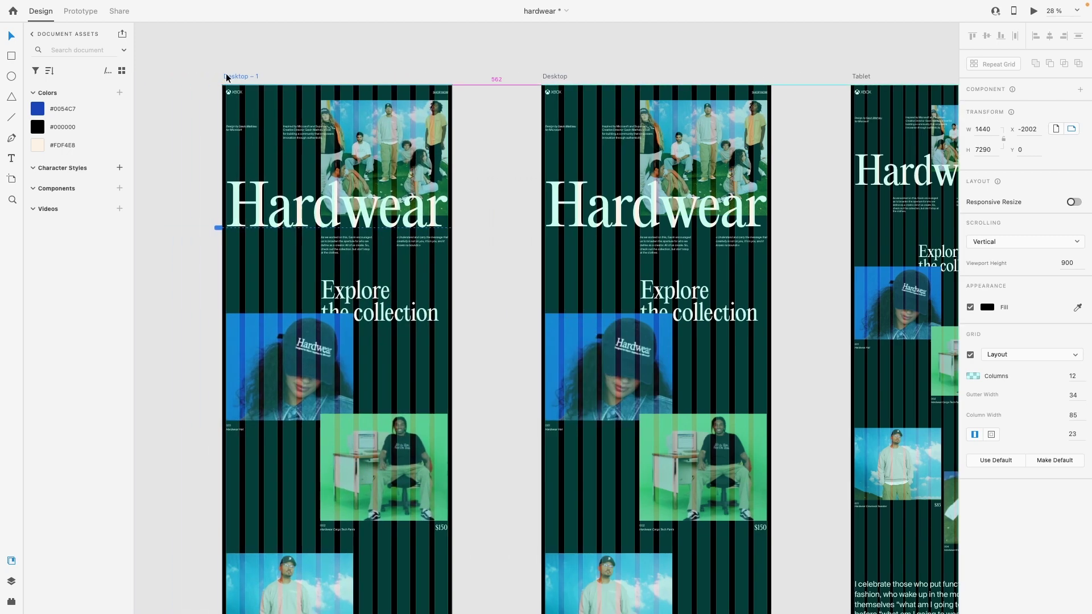
left_click(988, 129)
type("1650")
key("Return")
Make Desktop – 1 taller and scale its content up to fill it, with layout grids shown
scroll(536, 150, "down", 6)
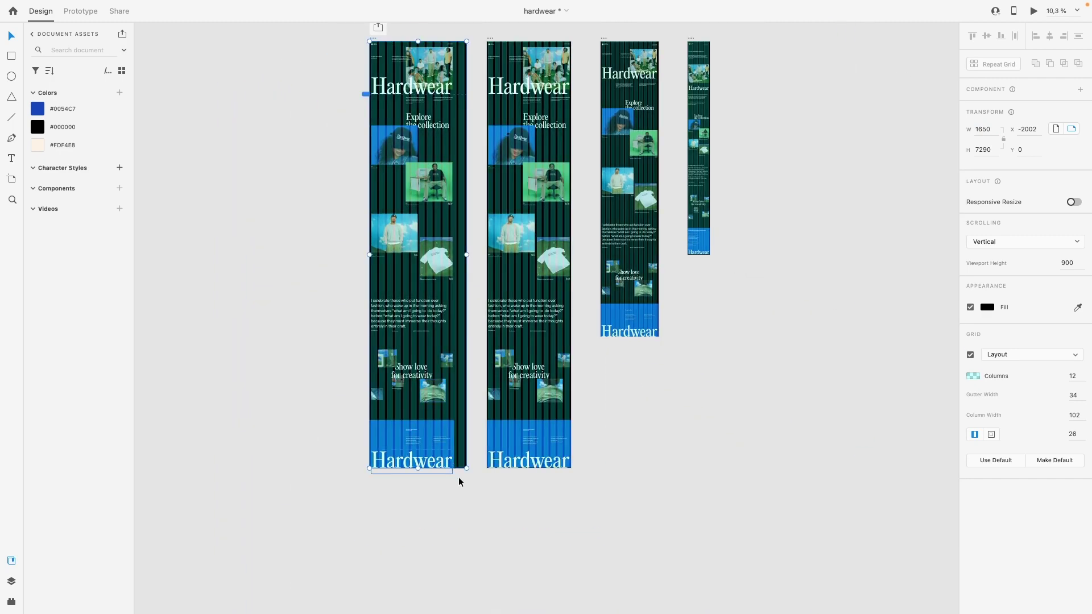
left_click_drag(419, 467, 343, 41)
left_click_drag(453, 474, 480, 522)
left_click_drag(482, 528, 487, 535)
scroll(454, 524, "up", 5)
scroll(453, 524, "up", 2)
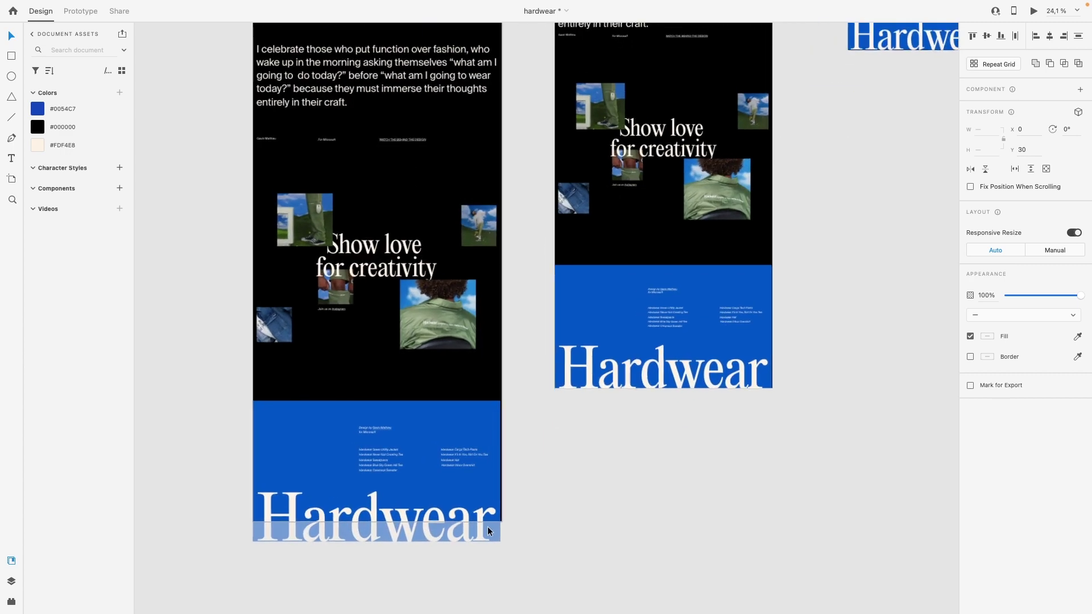
key("ctrl+shift+apostrophe")
left_click_drag(500, 556, 507, 566)
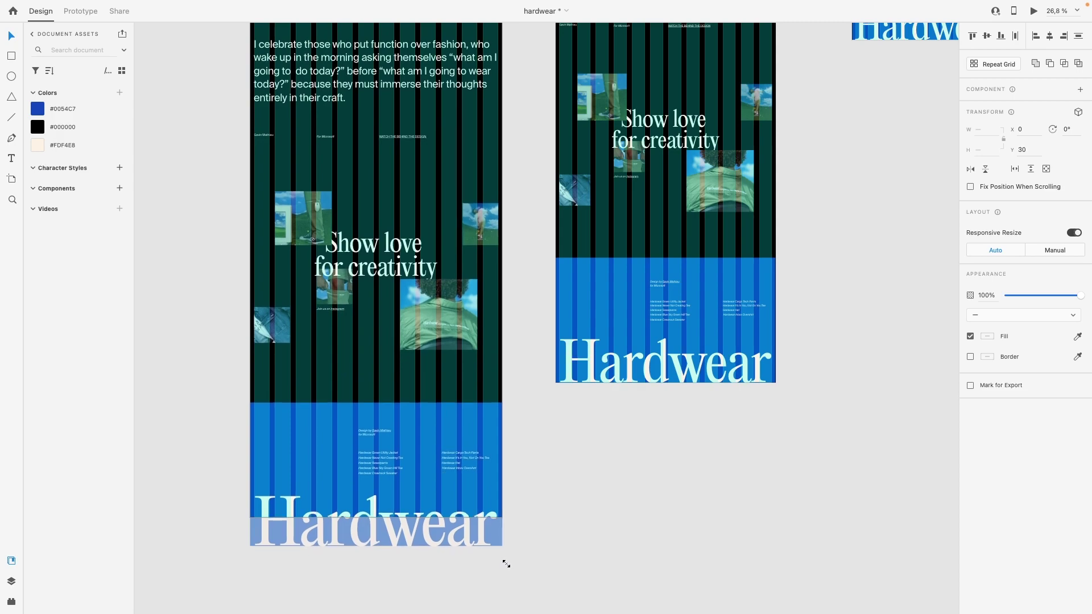
scroll(455, 455, "up", 10)
left_click(440, 223)
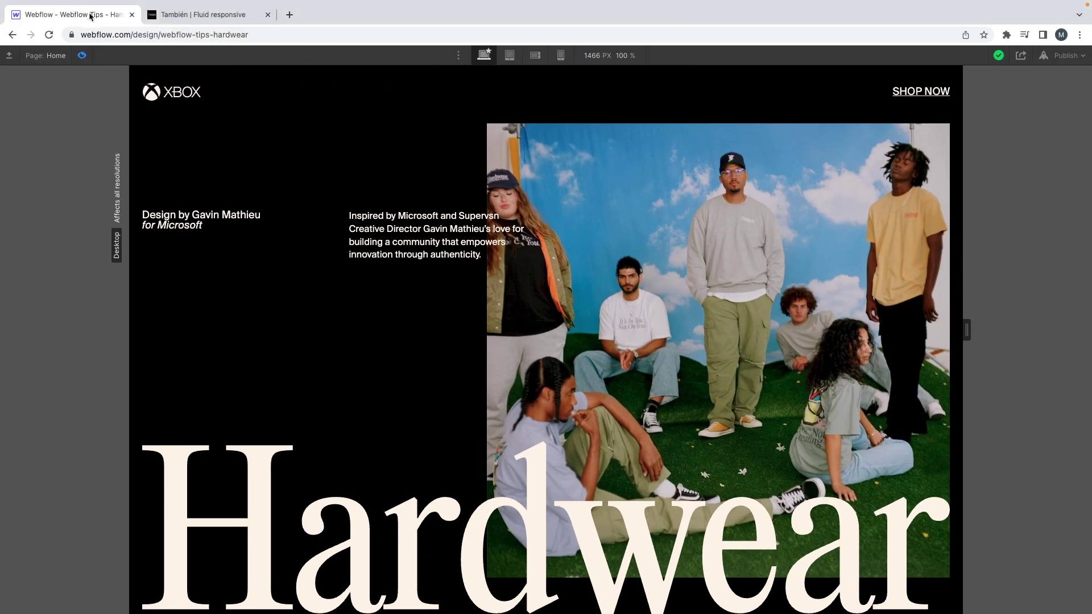
Set the calculator's prototype maximum width to 1650 px and maximum font-size to 163 px
key("ctrl+Tab")
left_click(80, 380)
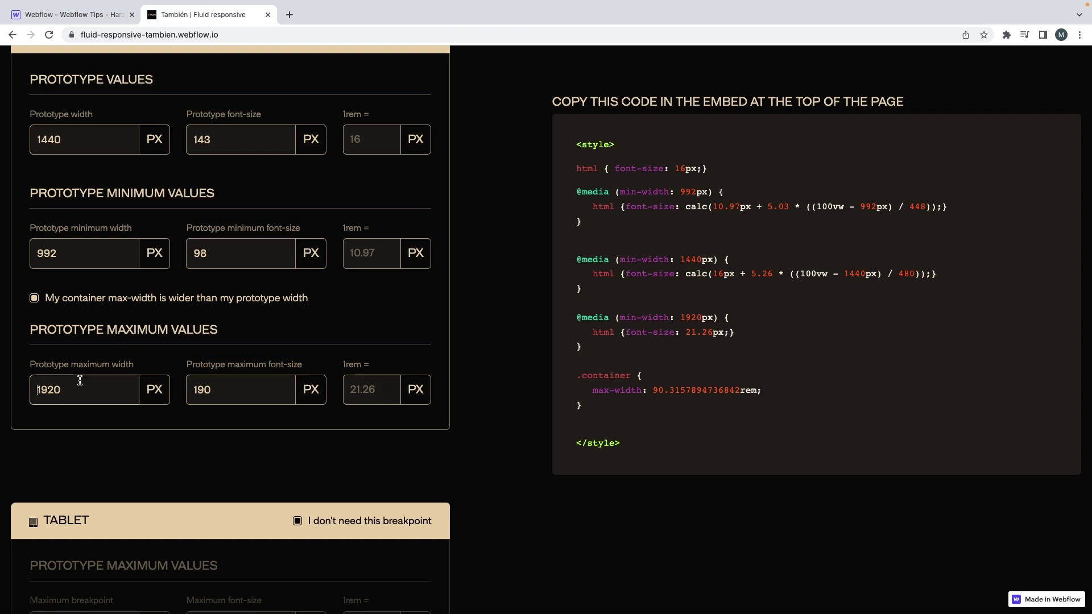
key("BackSpace")
key("BackSpace")
key("BackSpace")
type("650")
key("Tab")
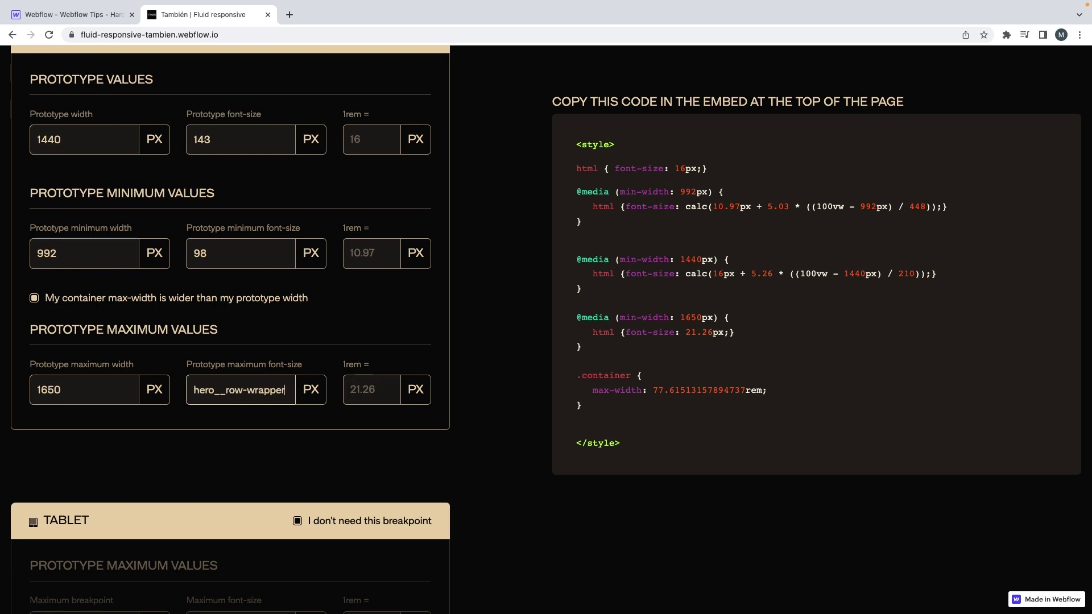
key("BackSpace")
type("163")
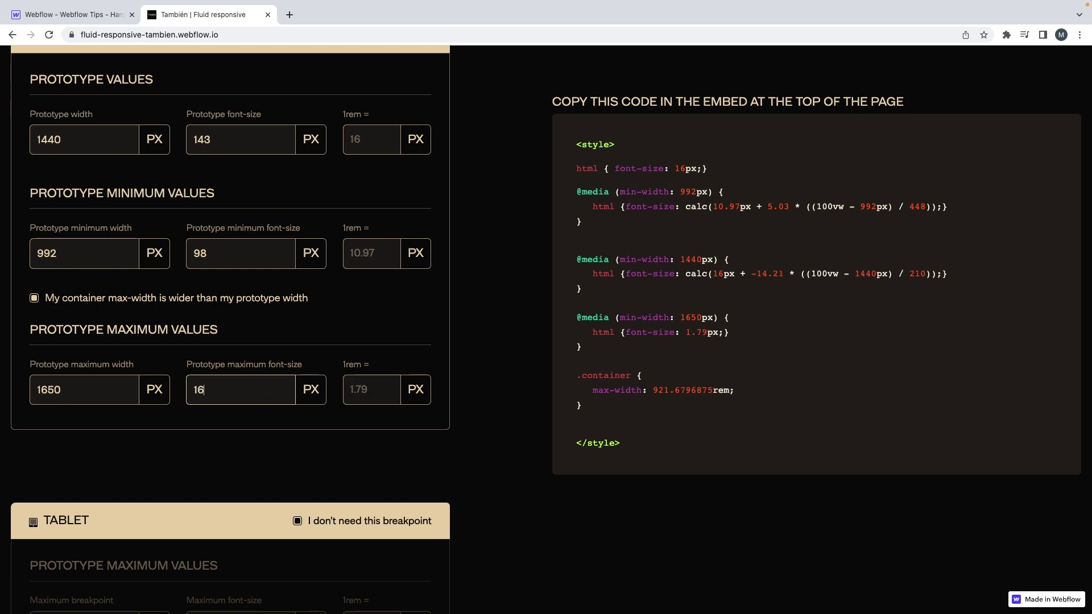
Copy the regenerated 18.24px root-size CSS and return to Webflow
left_click_drag(592, 411, 563, 171)
right_click(582, 187)
key("Return")
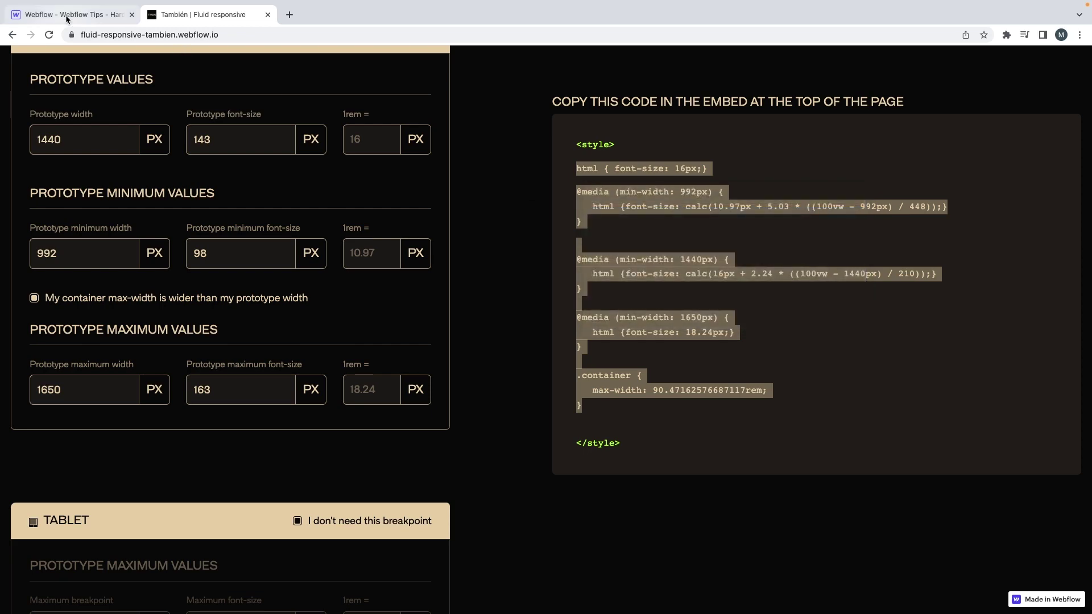
left_click(52, 19)
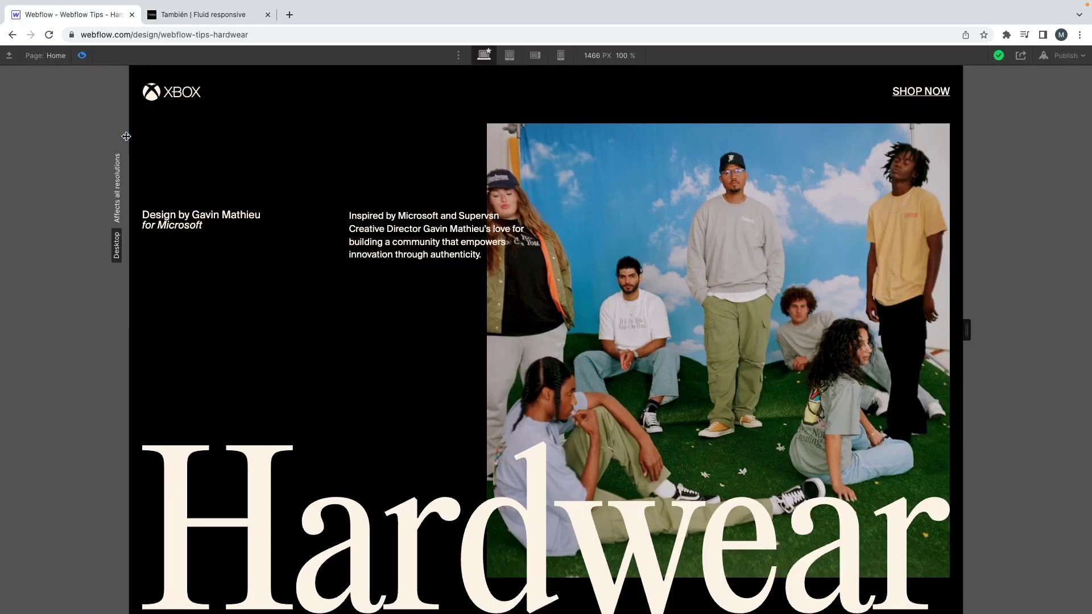
Widen the preview back to 1920 px, leave Preview, and open the css-embed's custom code editor
left_click_drag(126, 135, 0, 134)
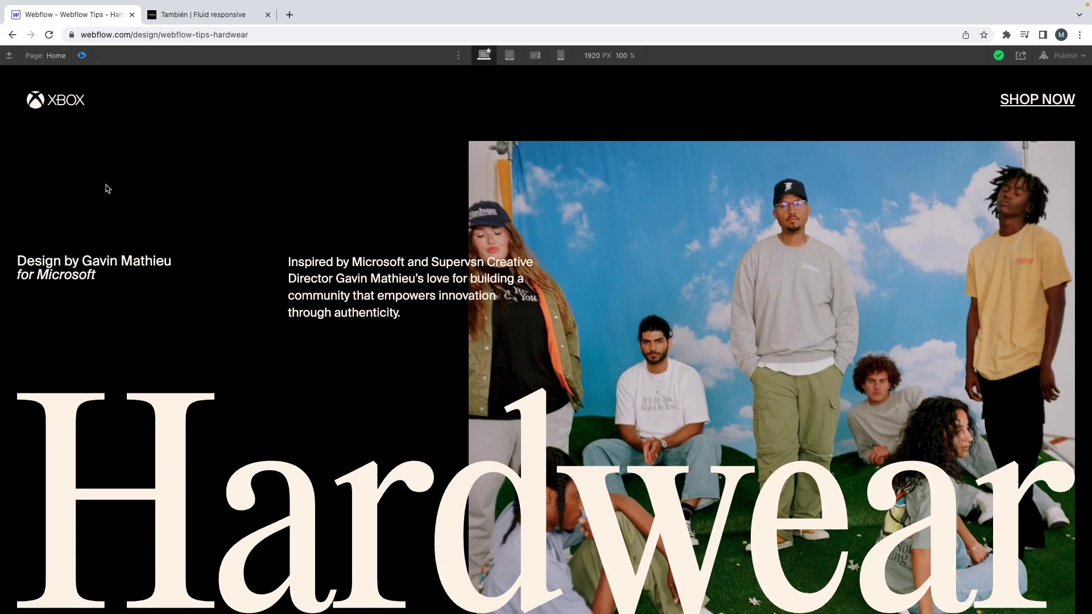
left_click(82, 55)
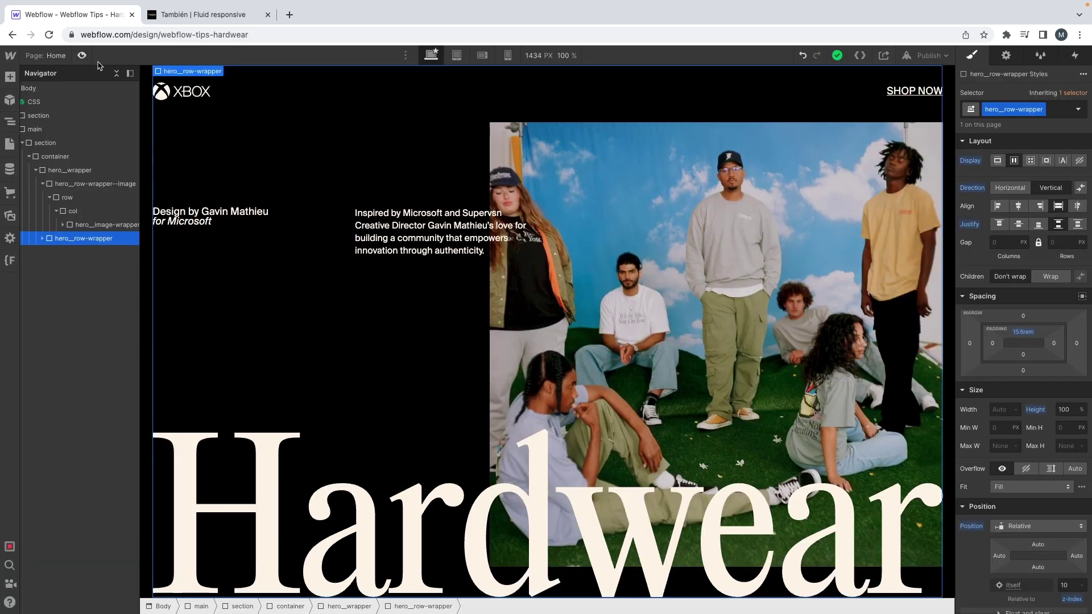
double_click(64, 102)
left_click(1006, 56)
left_click(1022, 370)
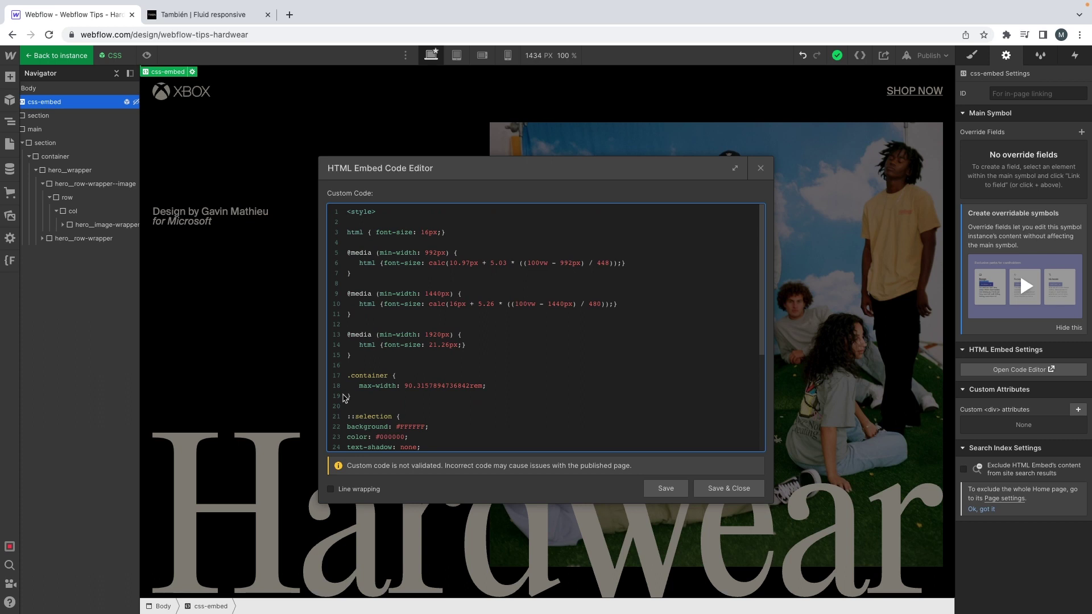
Replace the old fluid font-size CSS with the new breakpoint CSS and save the embed
left_click_drag(358, 397, 307, 241)
key("ctrl+v")
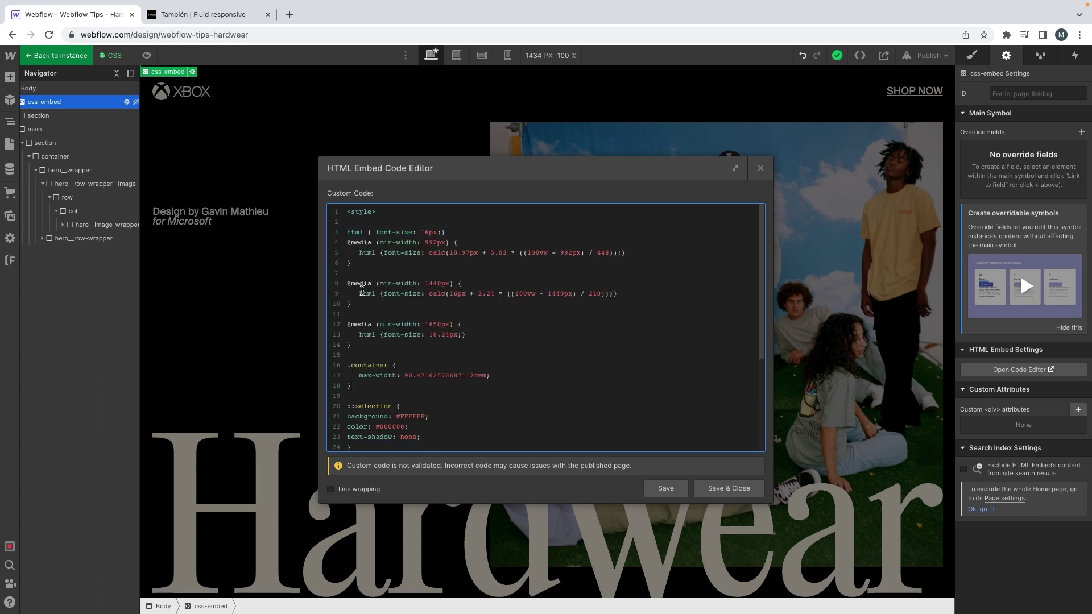
left_click(449, 232)
key("Return")
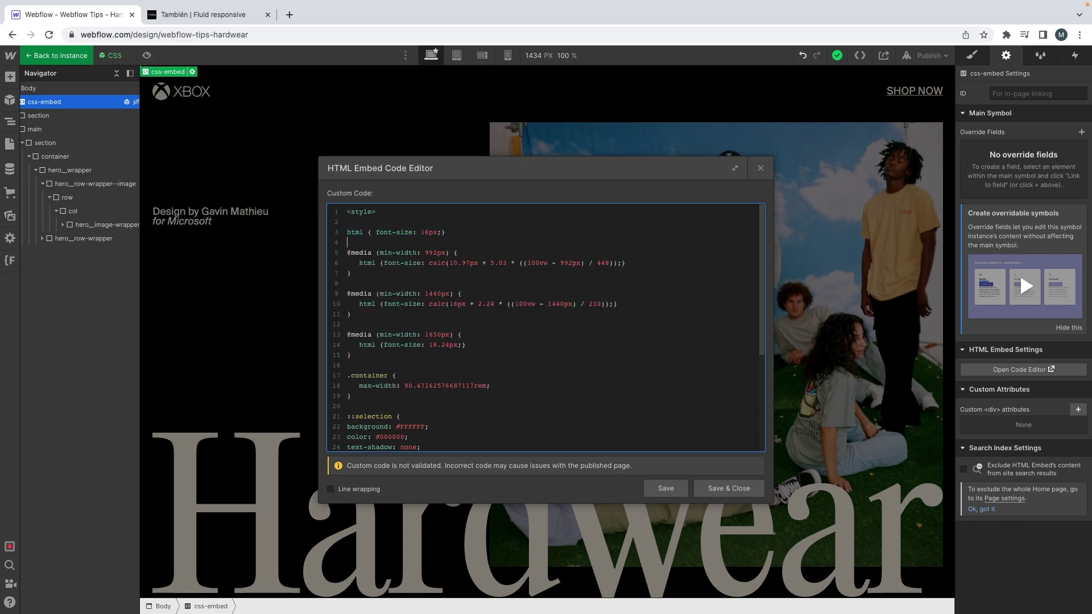
left_click(726, 488)
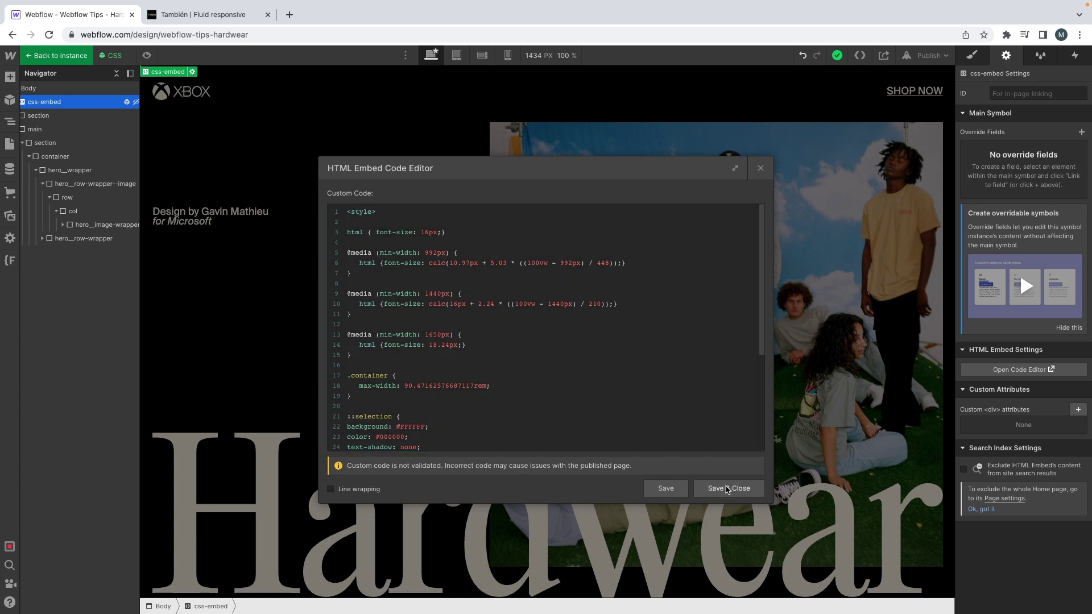
Preview the page and resize the canvas to check the hero scales proportionally, then exit Preview
left_click(147, 56)
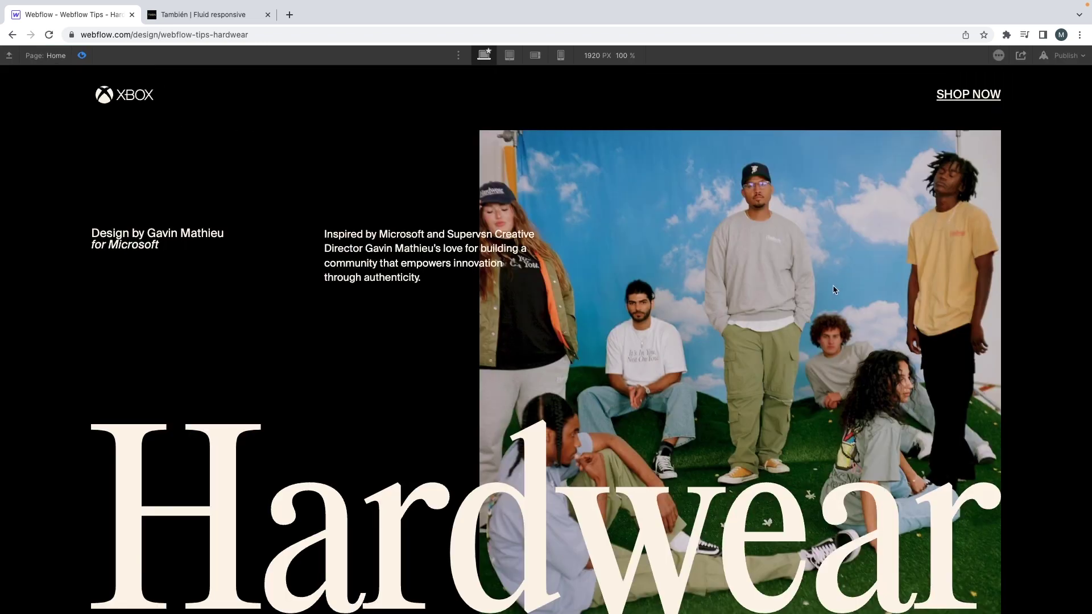
scroll(835, 290, "down", 1)
scroll(836, 291, "up", 1)
mouse_move(1090, 307)
left_mouse_down()
mouse_move(905, 297)
mouse_move(1089, 323)
left_mouse_up()
scroll(279, 179, "down", 1)
scroll(279, 179, "up", 1)
left_click(82, 55)
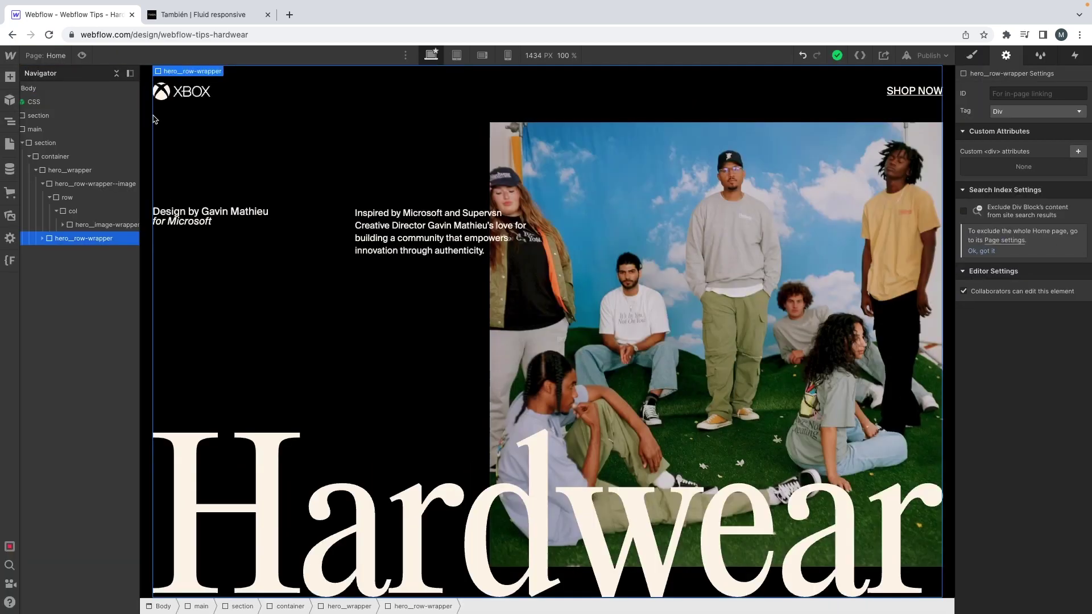
Reset the hero__row-wrapper height to auto
left_click(972, 55)
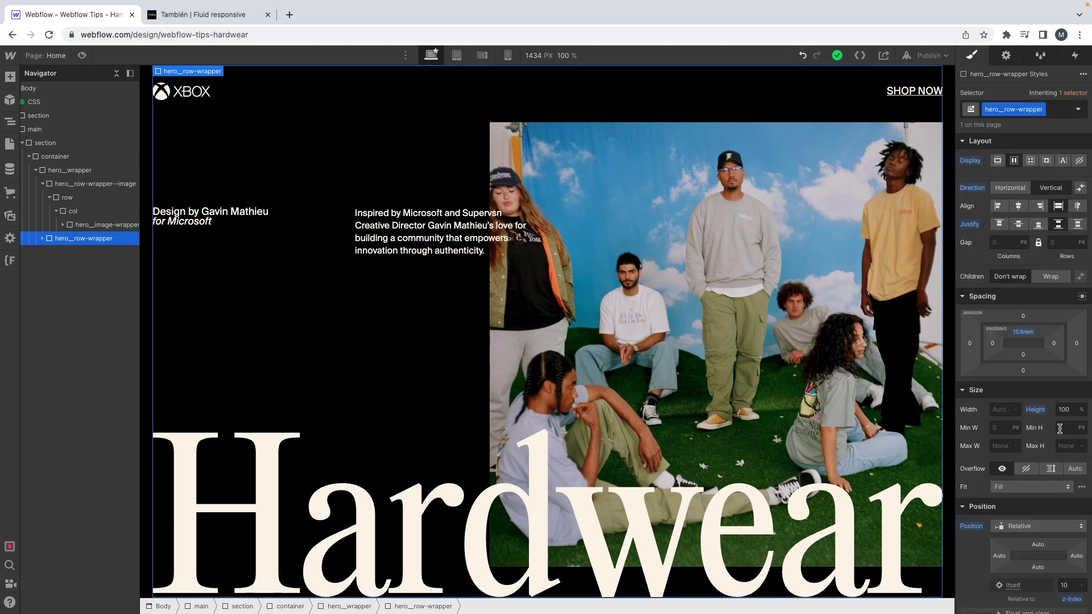
left_click(1035, 411)
left_click(1033, 425)
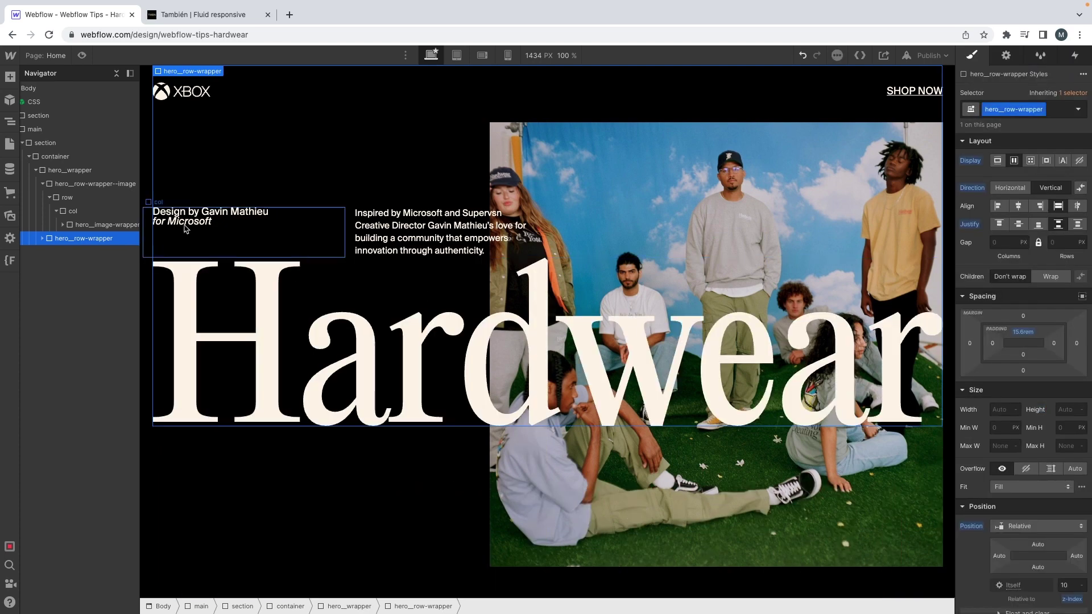
Set the hero_image height and width both to 100% so it fills its column
left_click(103, 224)
left_click(1063, 293)
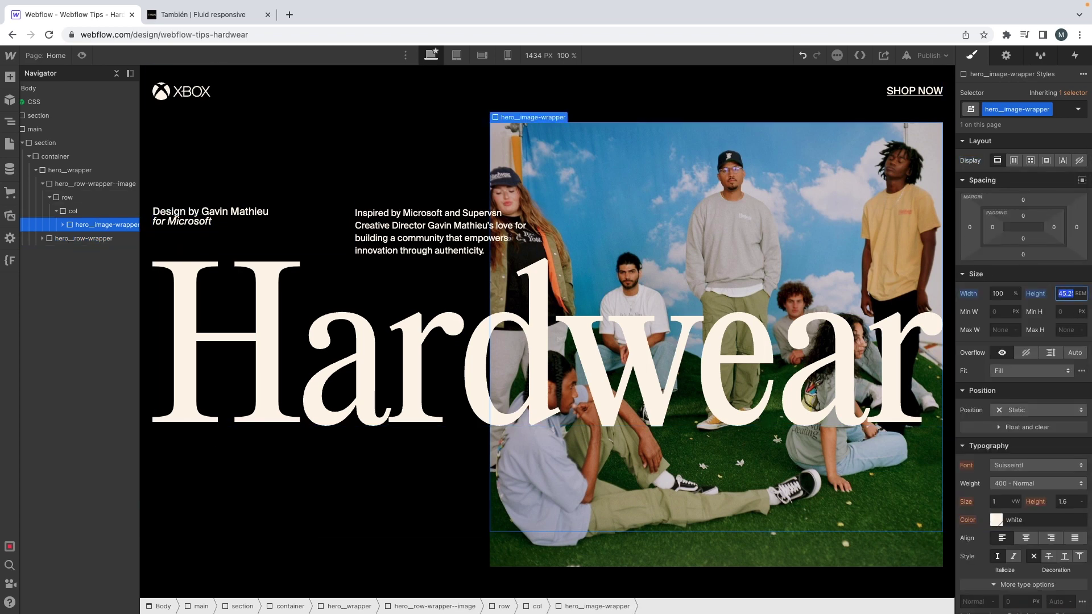
left_click(62, 225)
left_click(91, 239)
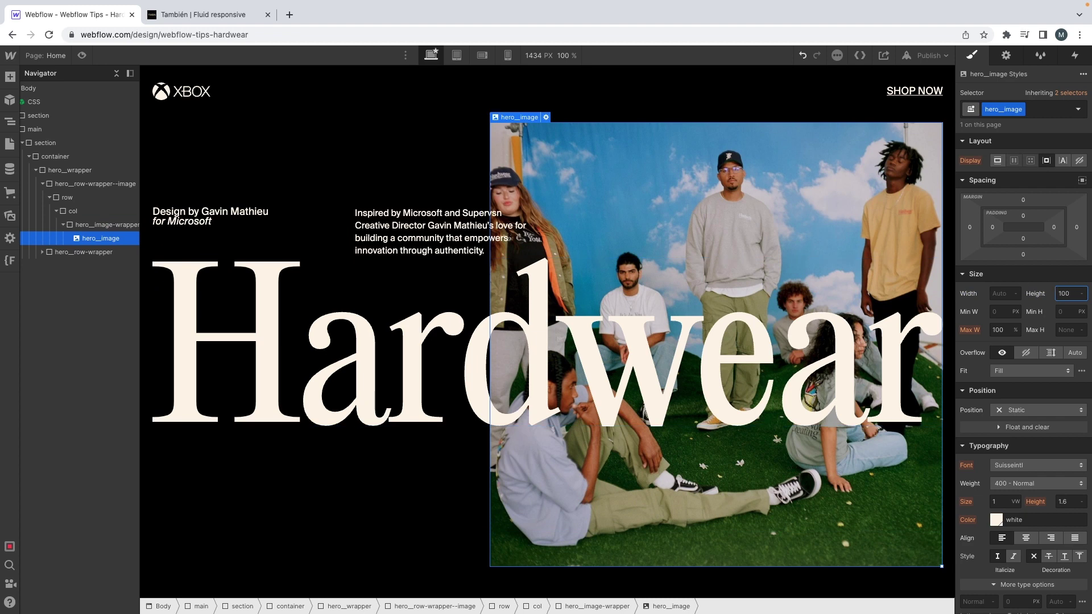
type("100%")
key("Return")
left_click(998, 290)
type("100%")
key("Return")
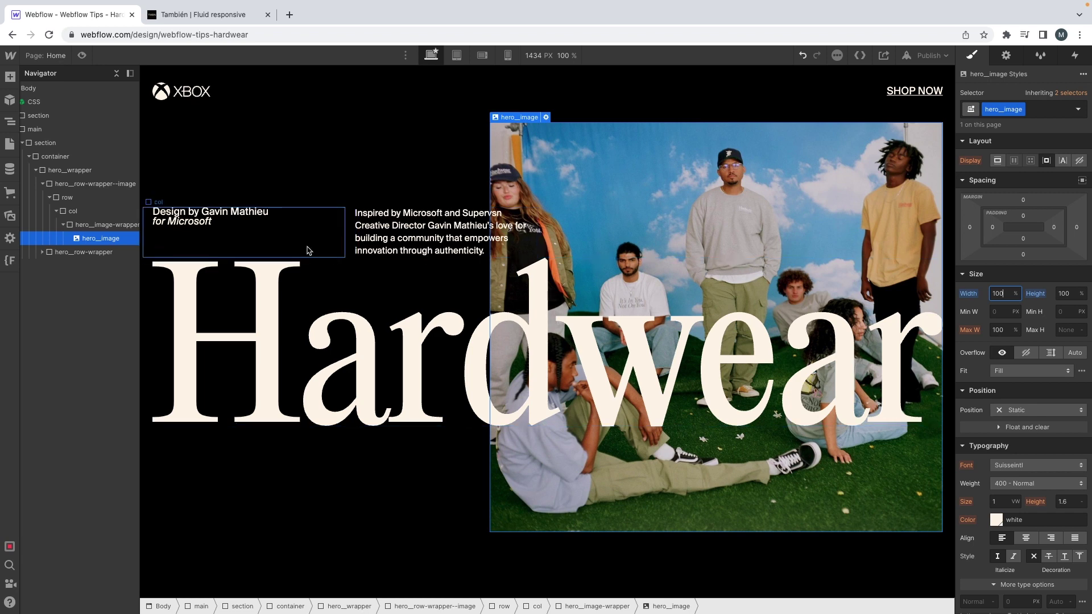
Set the hero__row-wrapper height to 100% and preview the page
left_click(86, 170)
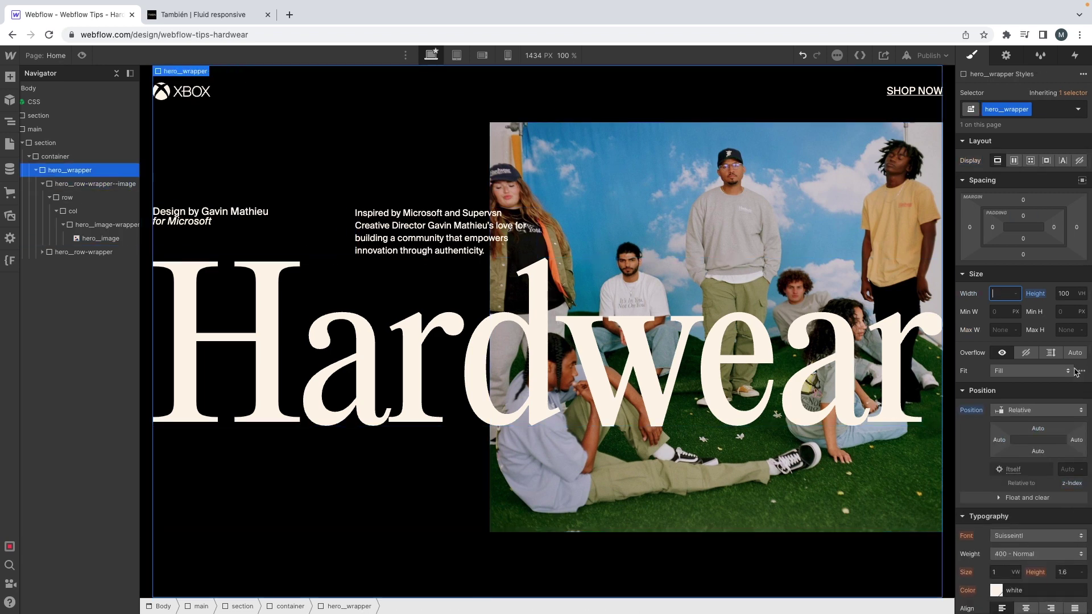
left_click(71, 183)
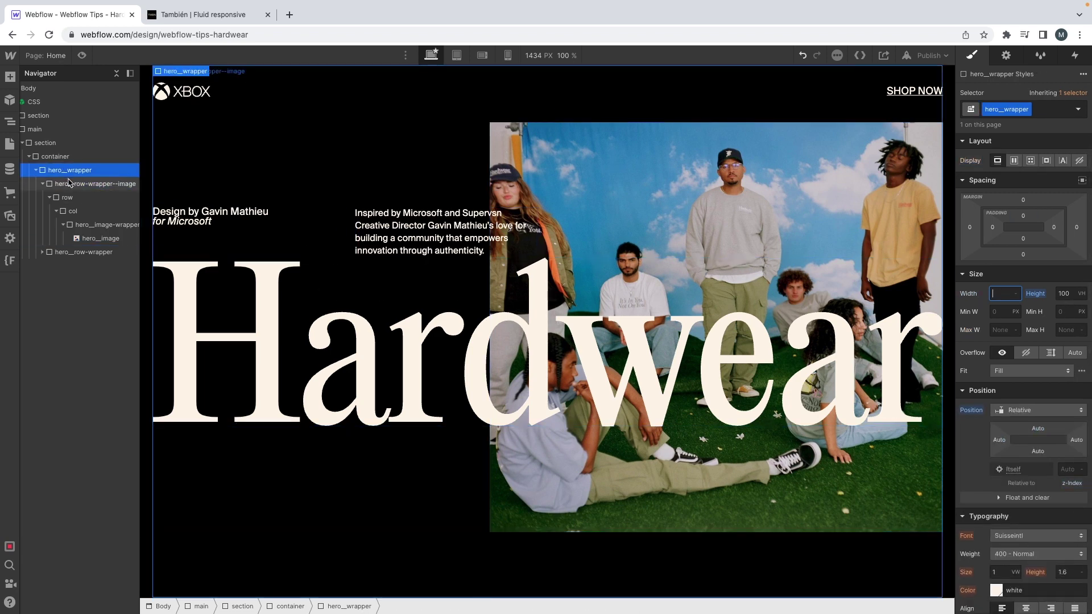
left_click(85, 252)
left_click(1058, 410)
type("100")
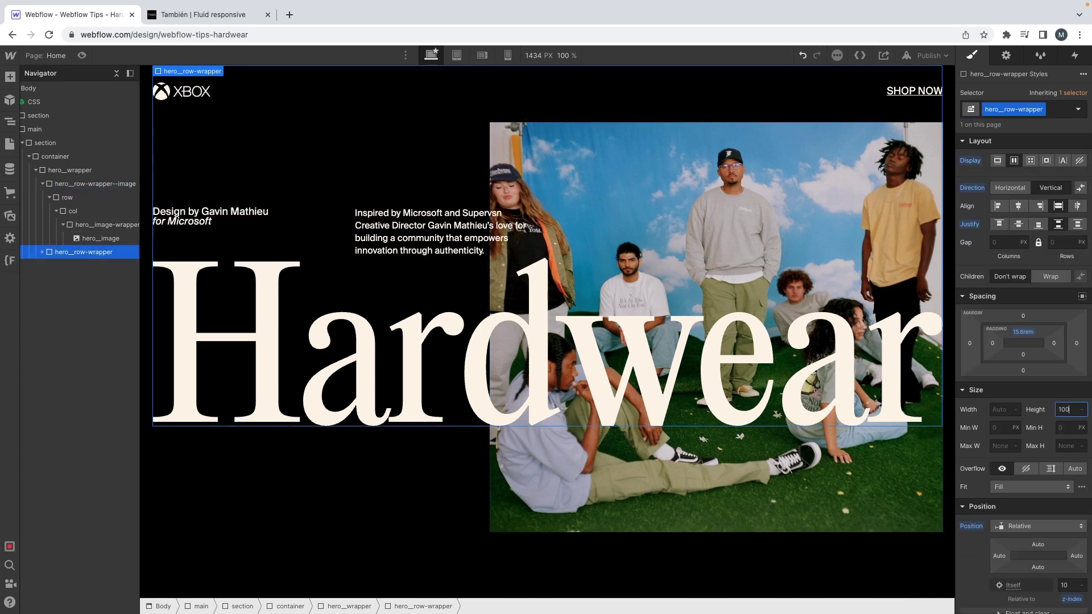
type("%")
key("Return")
key("ctrl+shift+p")
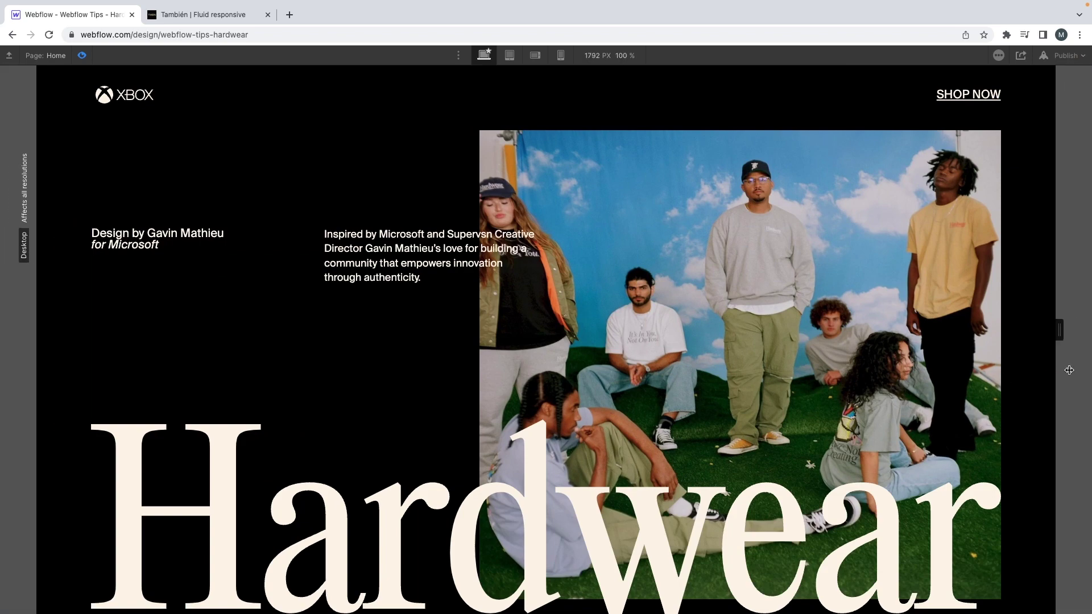
Narrow the preview to test the layout, then return to the Designer and inspect the image wrapper's height
left_click_drag(1040, 362, 1089, 371)
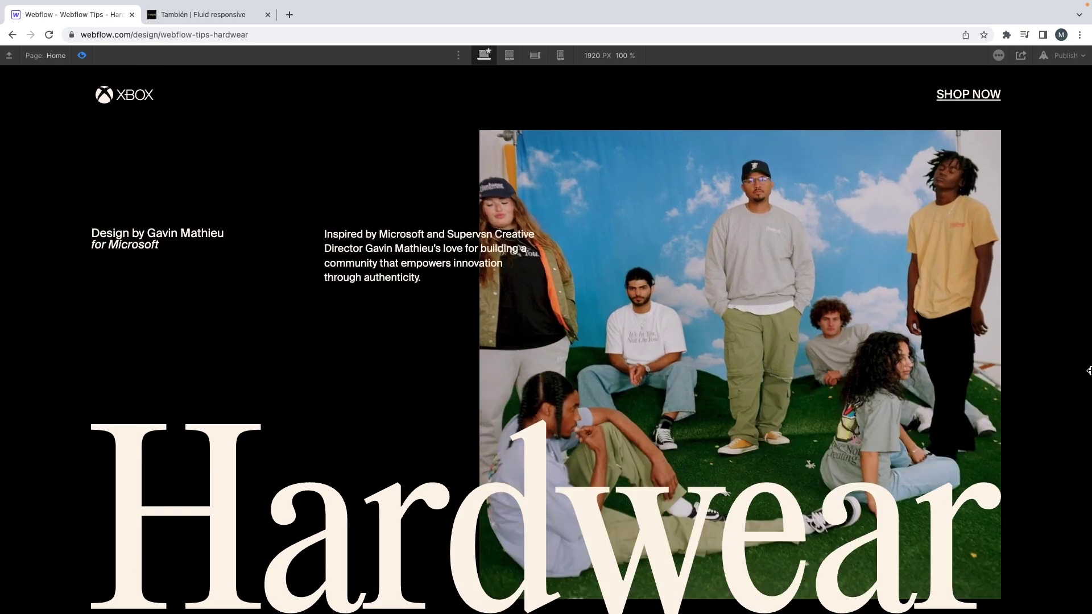
left_click(82, 56)
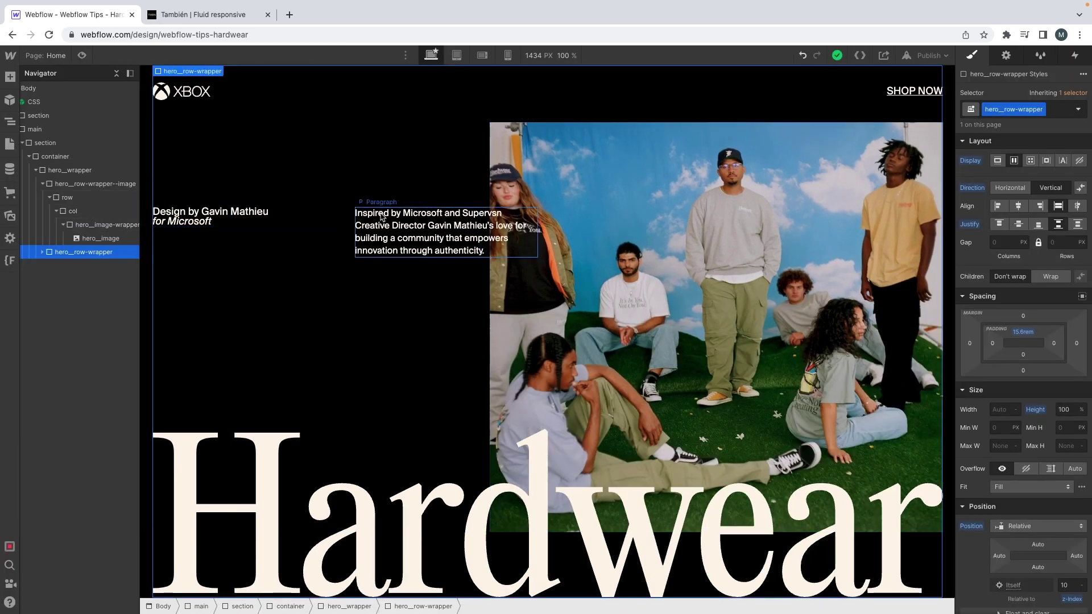
left_click(82, 186)
left_click(86, 225)
left_click(1062, 295)
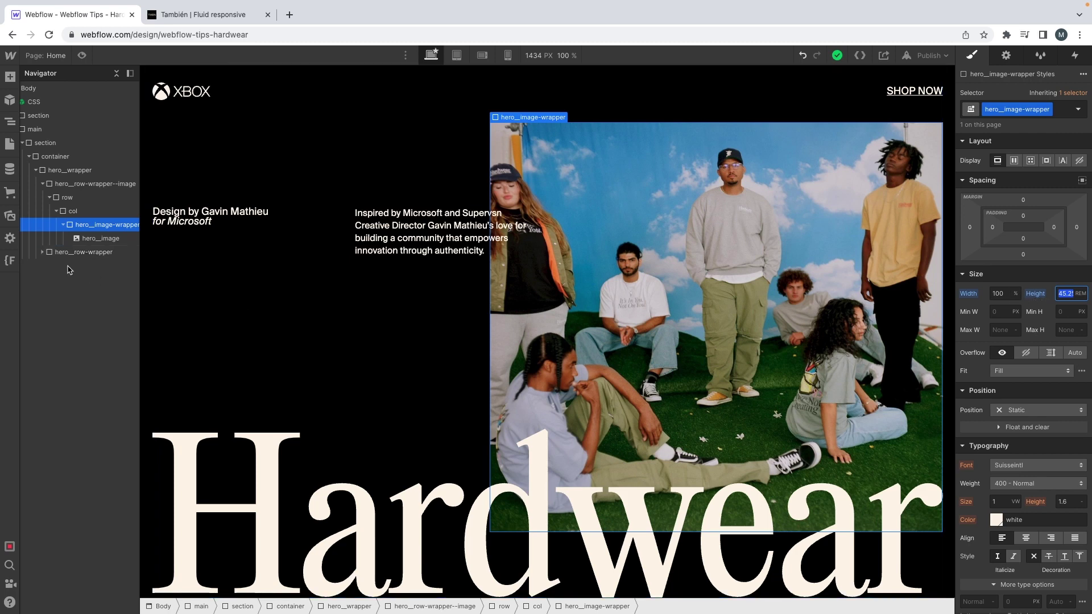
Set the hero_wrapper height to 55rem, nudge it up to 57rem, and preview at 1920 px
left_click(70, 171)
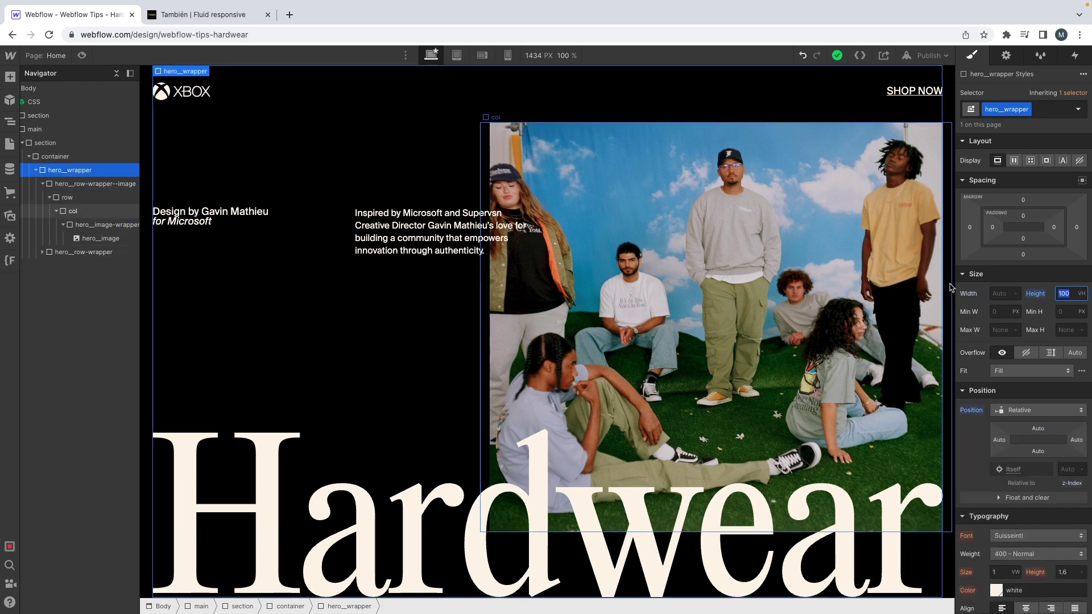
type("55rem")
key("Return")
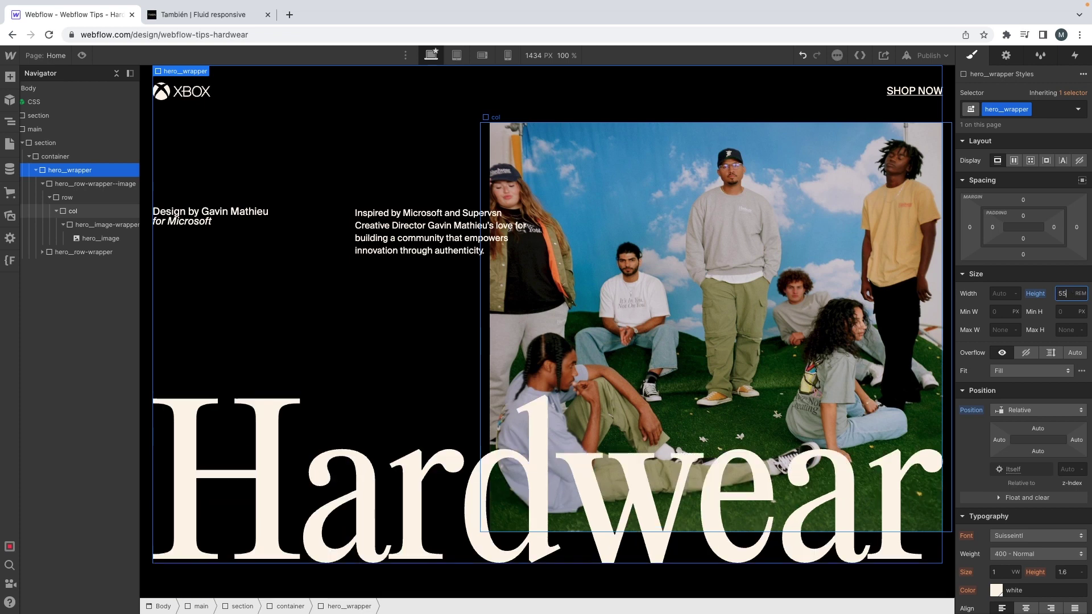
key("Up")
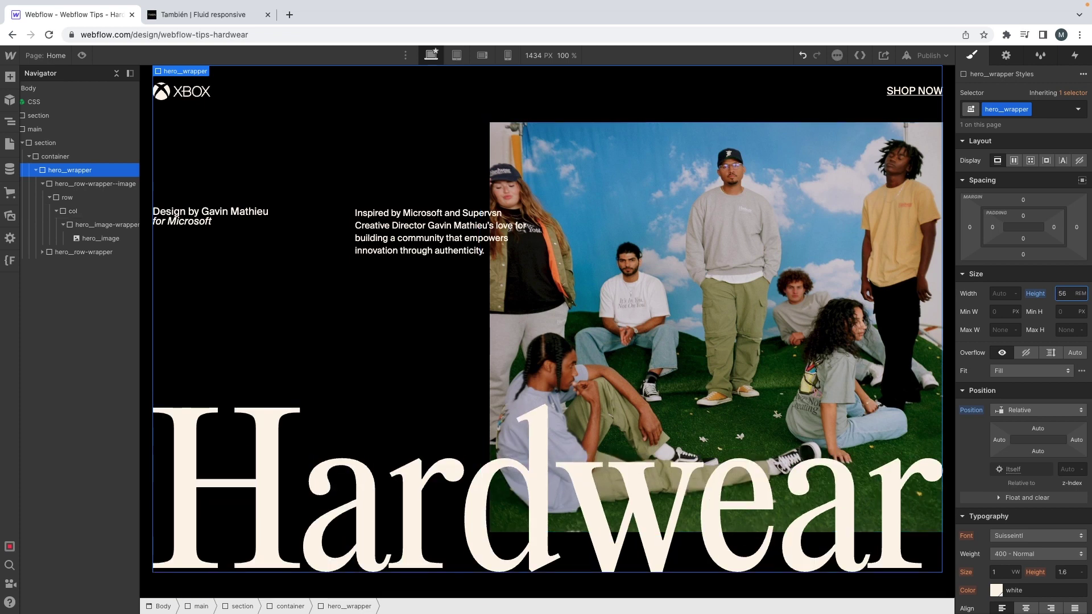
key("Up")
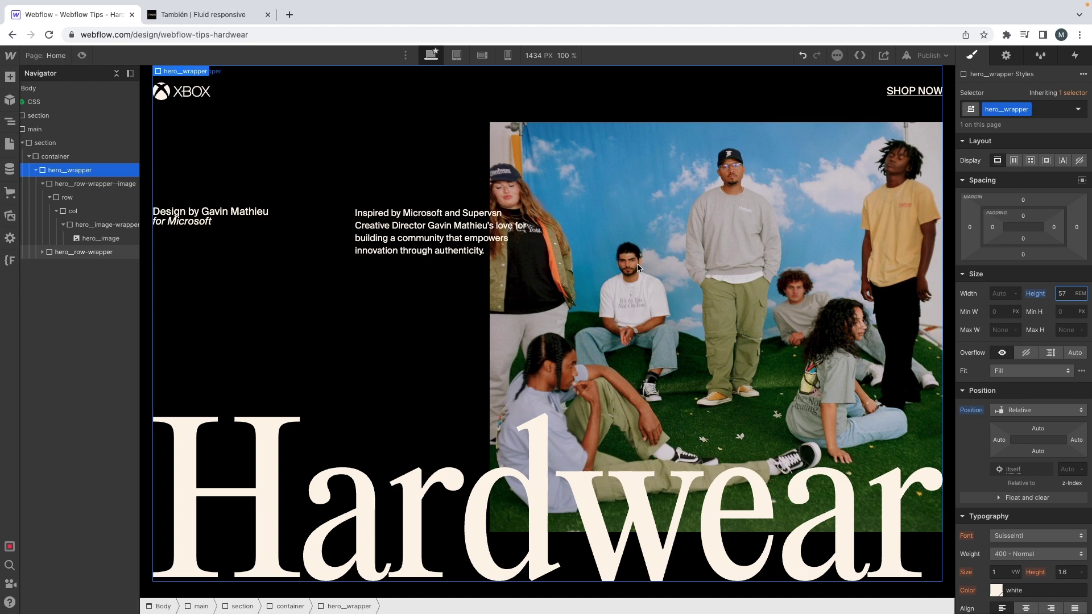
left_click(82, 55)
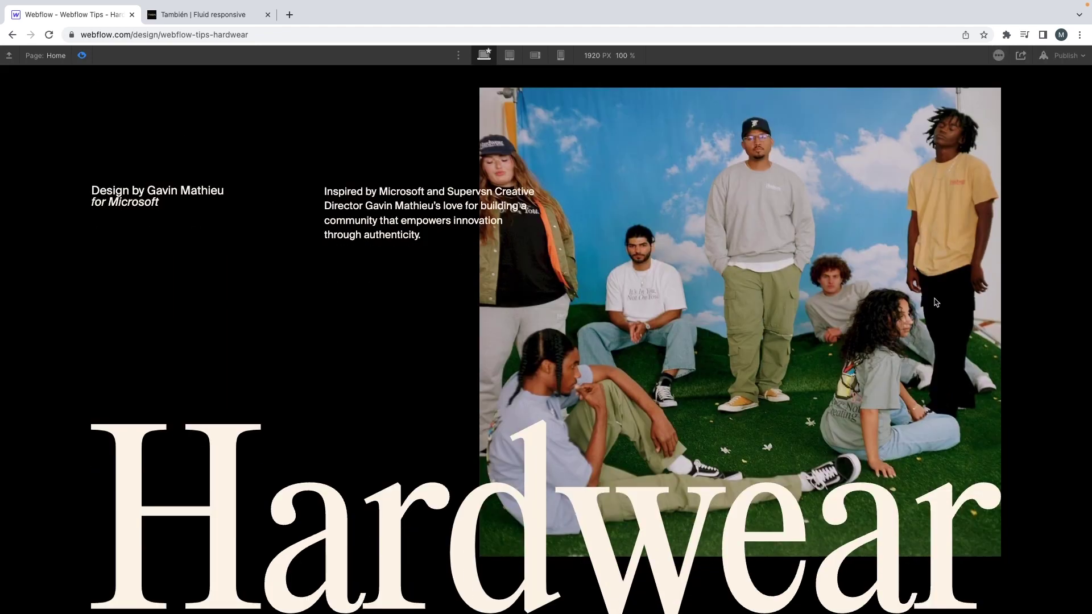
Check the 57 rem hero between 1492 and 1920 px, then switch to the Adobe XD Hardwear design
scroll(950, 296, "up", 1)
scroll(579, 501, "down", 1)
scroll(580, 501, "up", 1)
left_click_drag(1079, 381, 1089, 431)
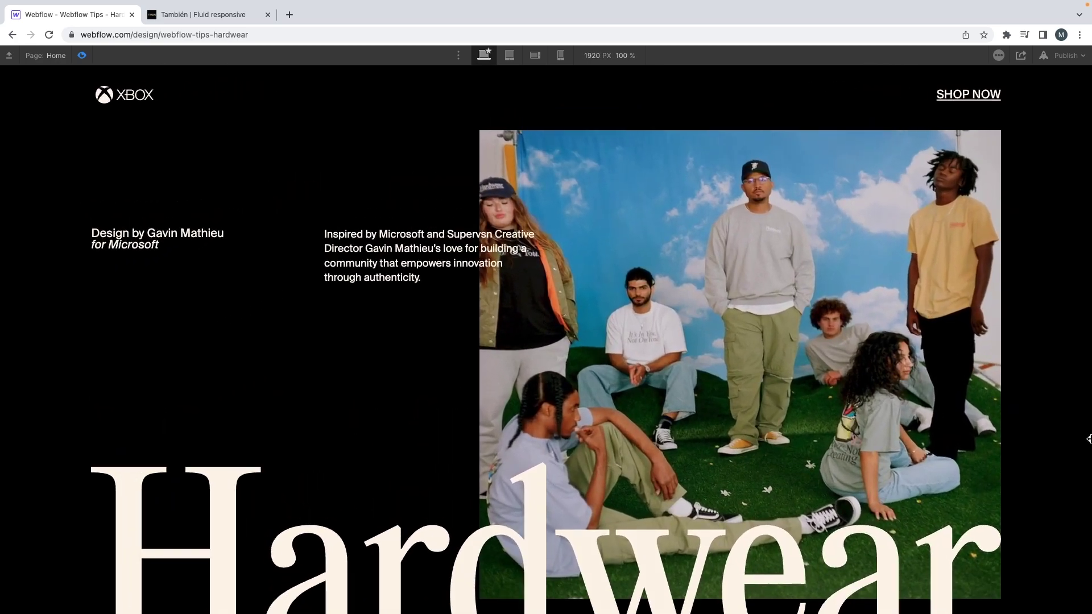
scroll(860, 401, "up", 1)
scroll(860, 401, "down", 1)
scroll(861, 401, "up", 1)
scroll(172, 524, "down", 1)
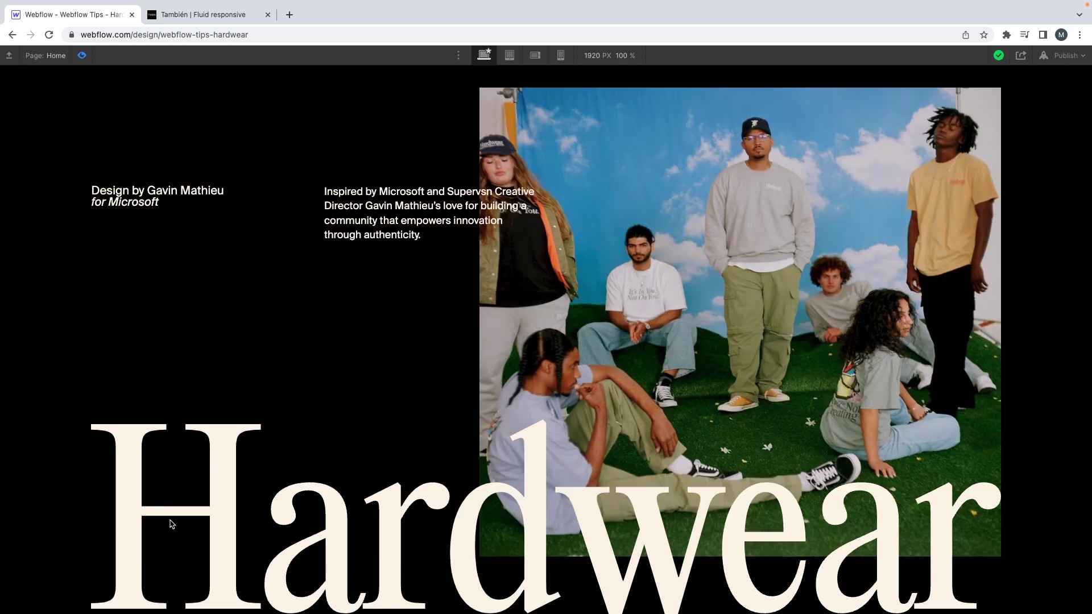
scroll(169, 472, "up", 1)
scroll(172, 472, "down", 1)
key("ctrl+Left")
scroll(755, 234, "down", 5)
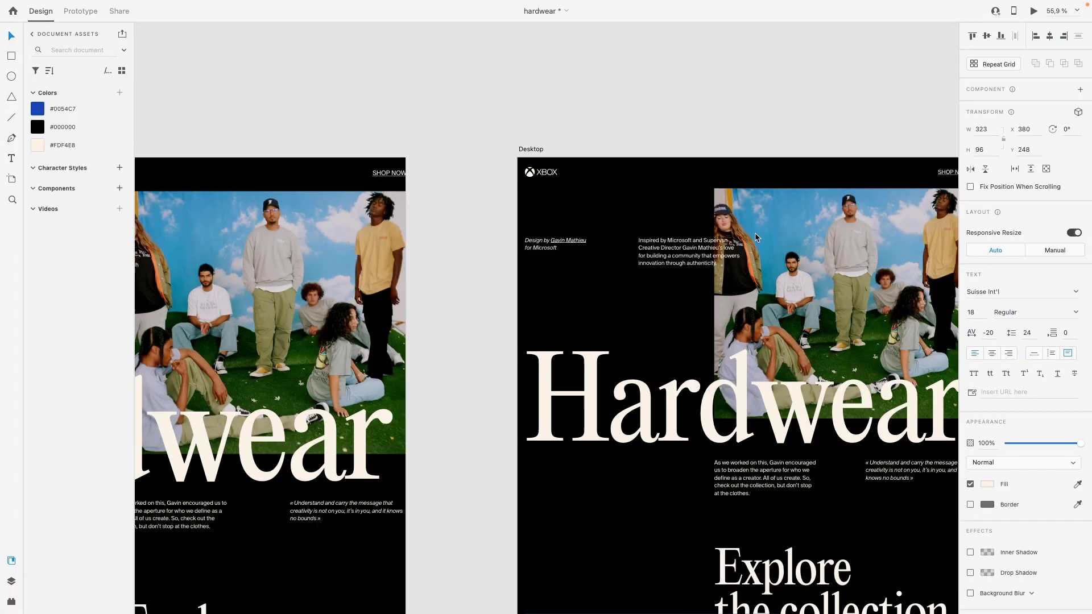
Deselect the text box and zoom out to show the Desktop, Tablet and Mobile artboards
left_click(556, 214)
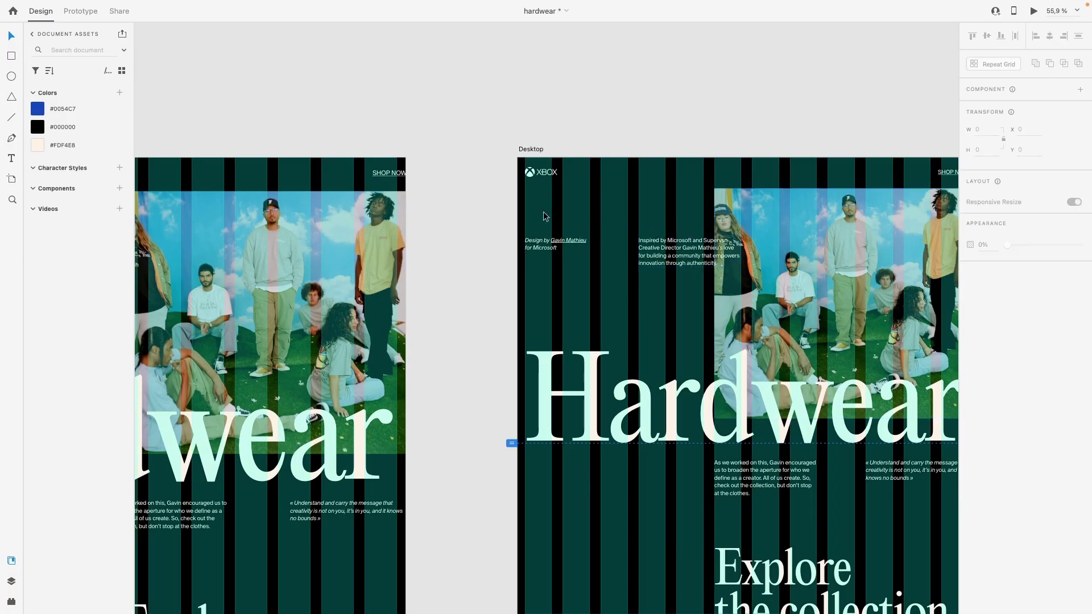
scroll(547, 215, "right", 2)
scroll(549, 215, "down", 5)
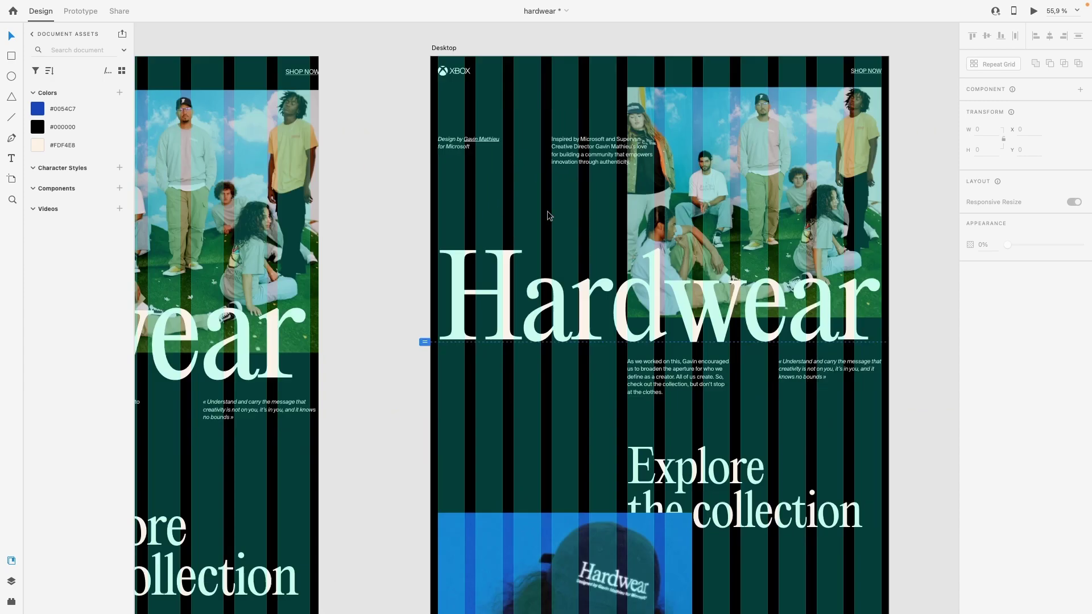
scroll(549, 215, "down", 3)
scroll(549, 216, "down", 5)
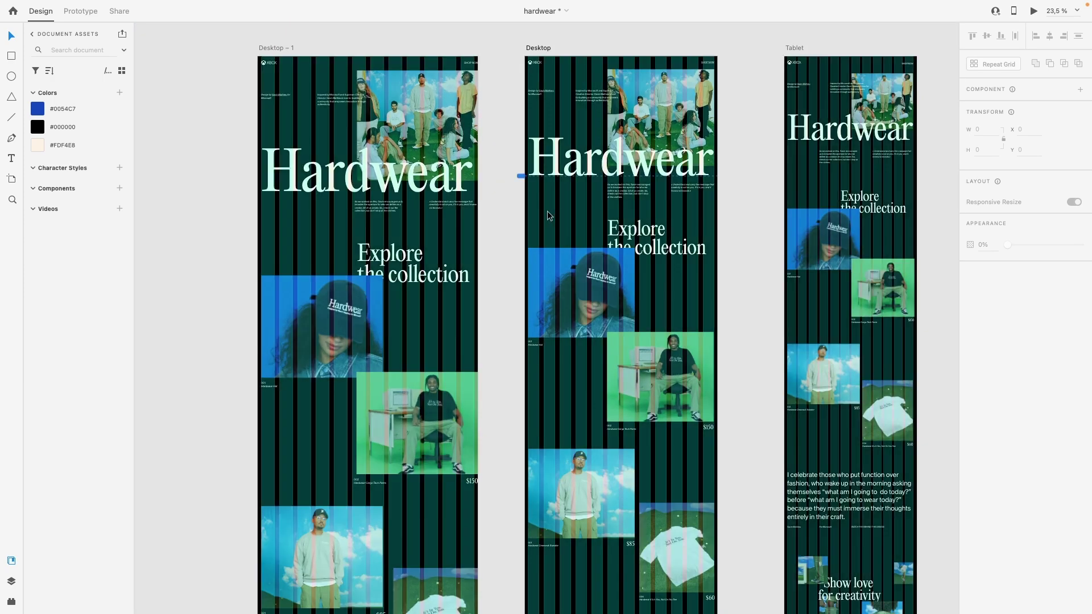